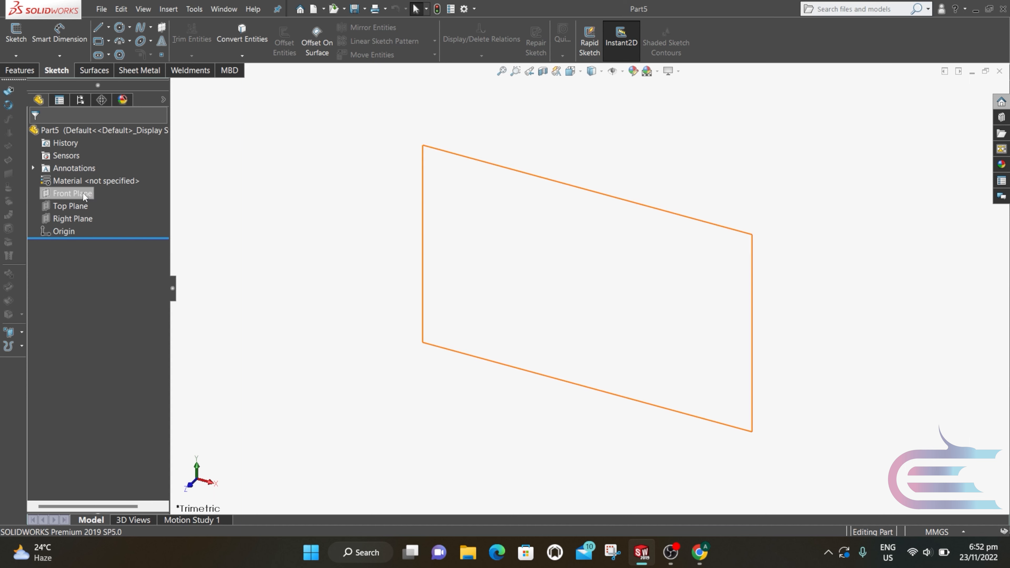
Orient the view normal to the Front Plane and start a new sketch on it
{"action": "right_click", "coordinate": [83, 193]}
{"action": "left_click", "coordinate": [131, 190]}
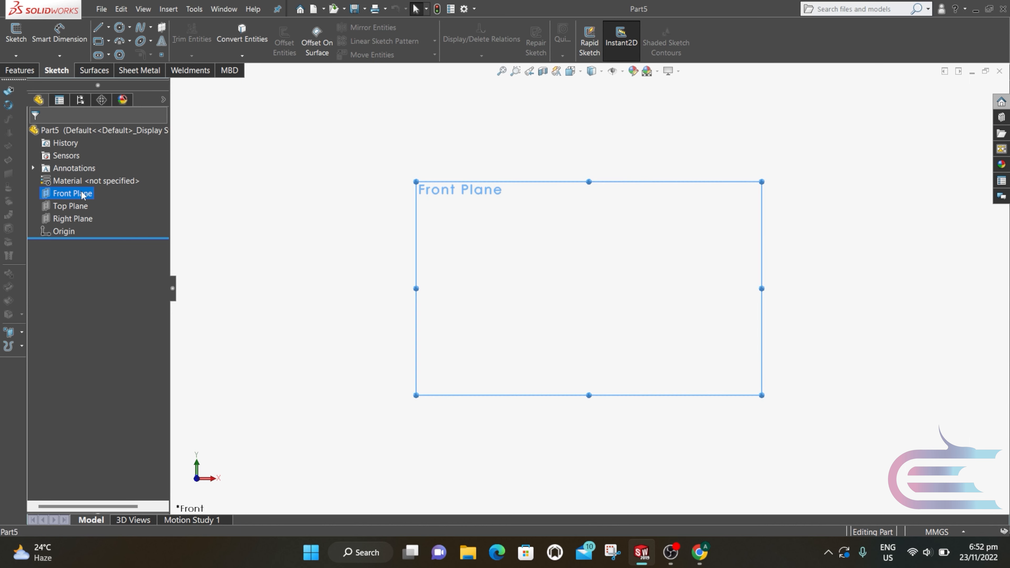
{"action": "right_click", "coordinate": [91, 194]}
{"action": "left_click", "coordinate": [92, 169]}
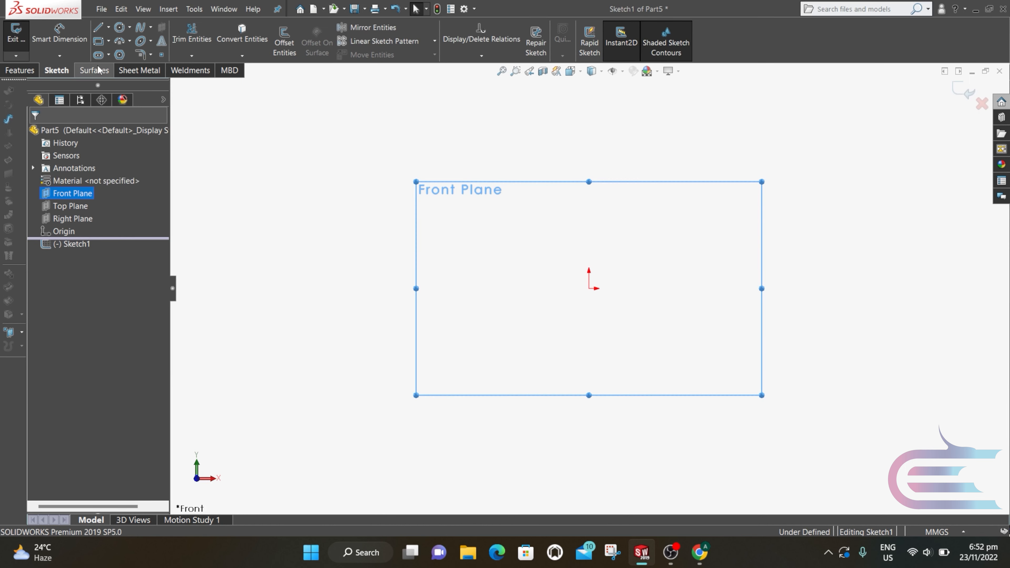
Sketch a vertical centerline about 76 mm long through the origin, extending both above and below it
{"action": "left_click", "coordinate": [108, 27]}
{"action": "left_click", "coordinate": [108, 55]}
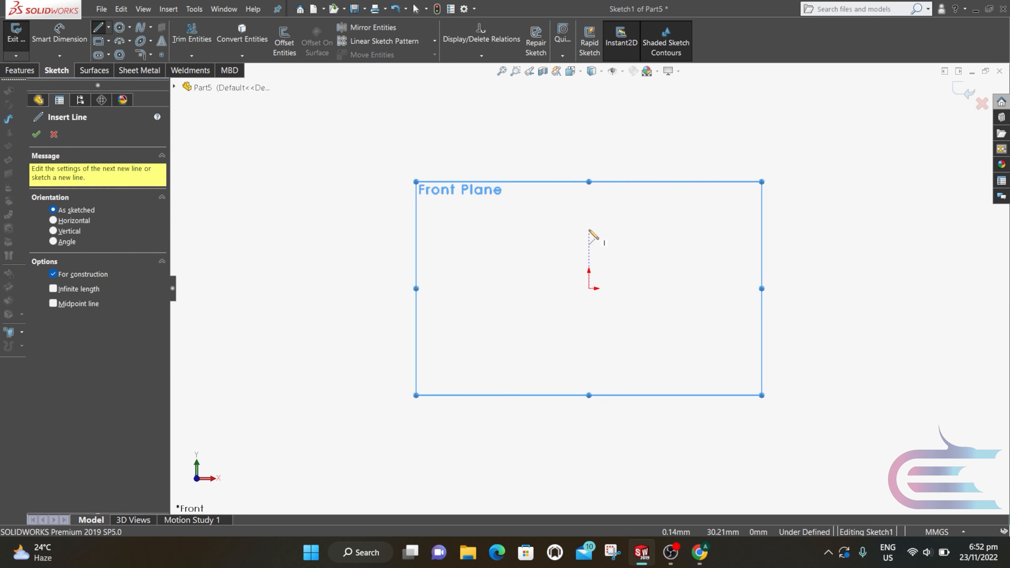
{"action": "left_click", "coordinate": [589, 222]}
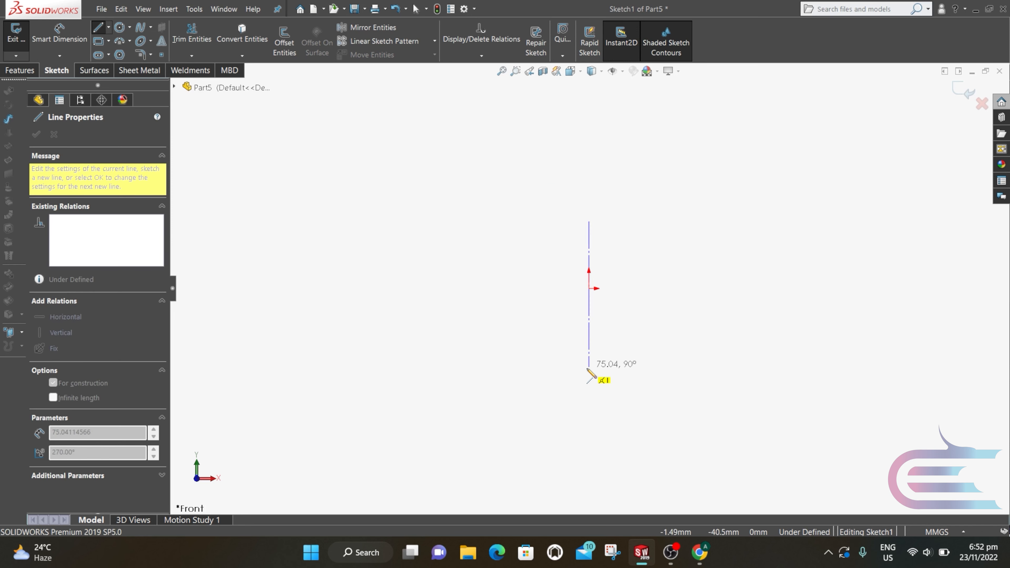
{"action": "left_click", "coordinate": [589, 370]}
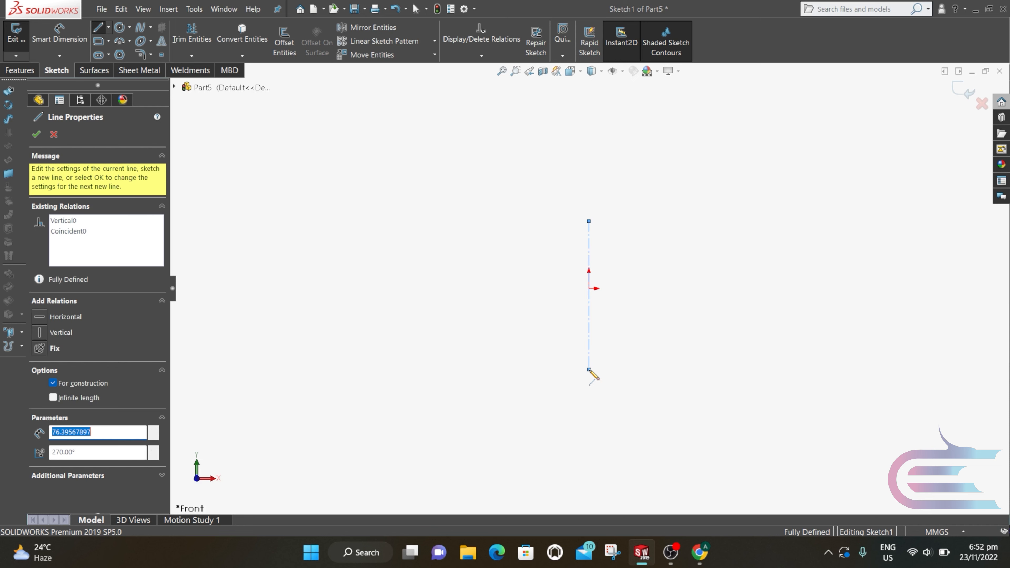
{"action": "key", "text": "Escape"}
{"action": "key", "text": "Return"}
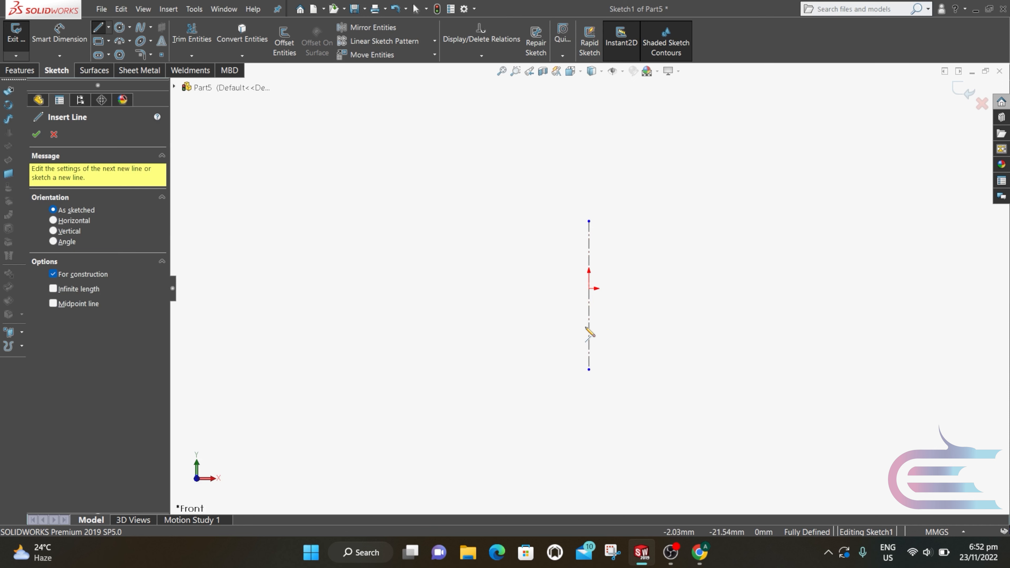
Sketch a horizontal centerline about 31 mm long from the origin toward the left
{"action": "left_click", "coordinate": [589, 288]}
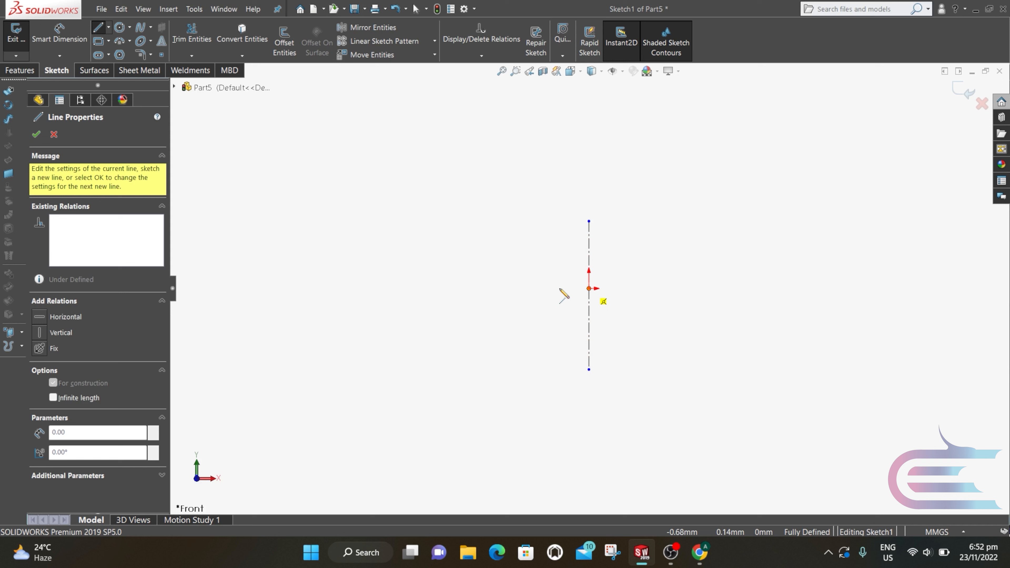
{"action": "left_click", "coordinate": [532, 288]}
{"action": "key", "text": "Escape"}
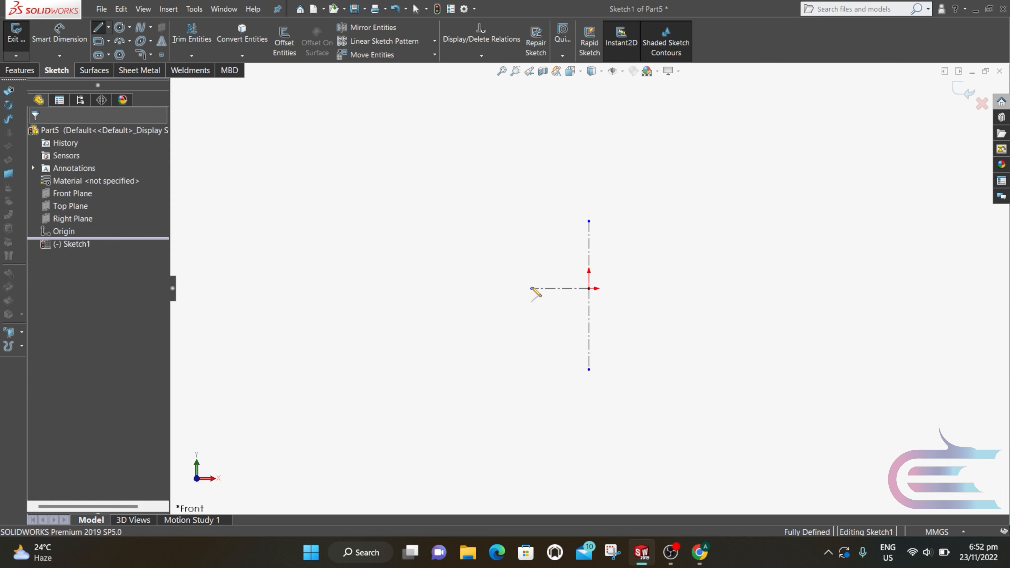
Sketch a circle of about 25 mm radius centred on the vertical centerline's lower end and a smaller one above left of the origin
{"action": "left_click", "coordinate": [119, 28]}
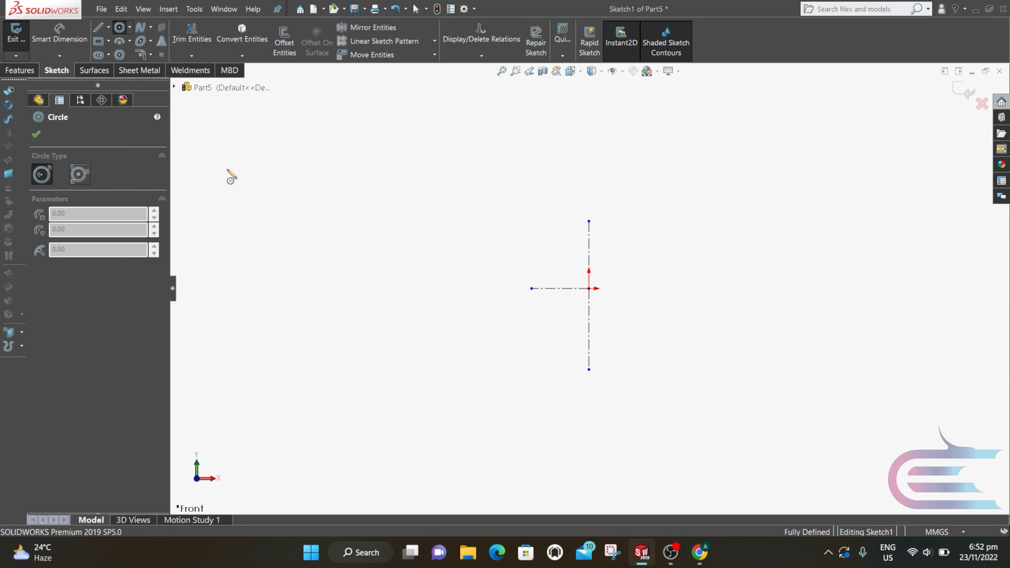
{"action": "left_click", "coordinate": [589, 370]}
{"action": "left_click", "coordinate": [589, 418]}
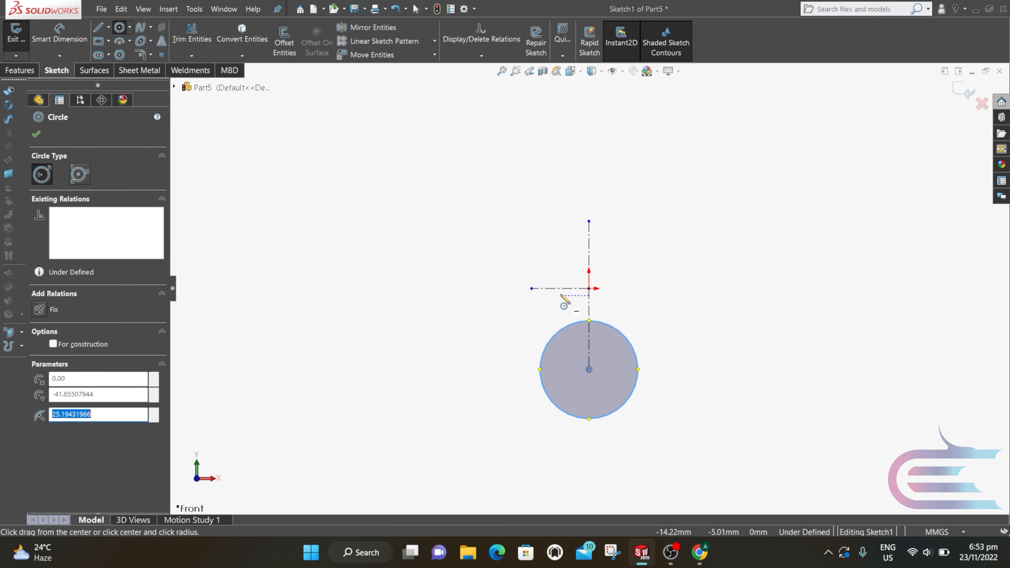
{"action": "left_click", "coordinate": [545, 239]}
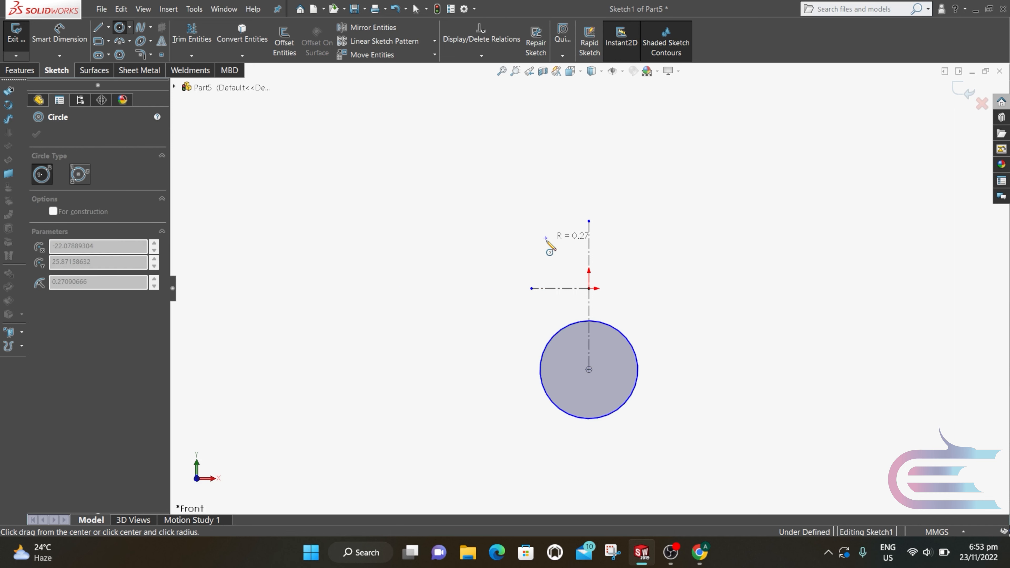
{"action": "left_click", "coordinate": [552, 269]}
{"action": "key", "text": "Escape"}
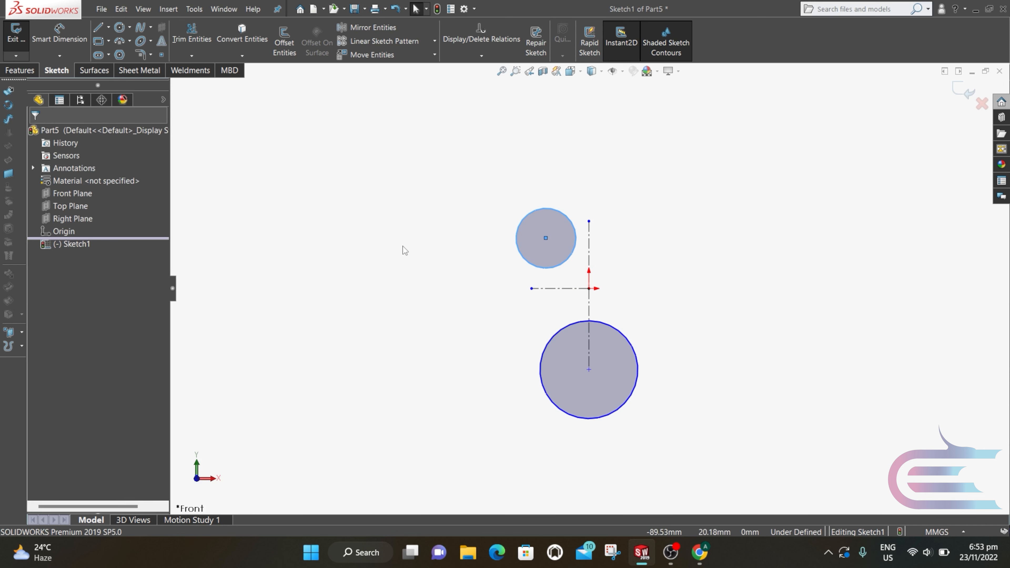
Dimension the vertical distance between the lower circle's centre and the origin as 44 mm
{"action": "left_click", "coordinate": [58, 37]}
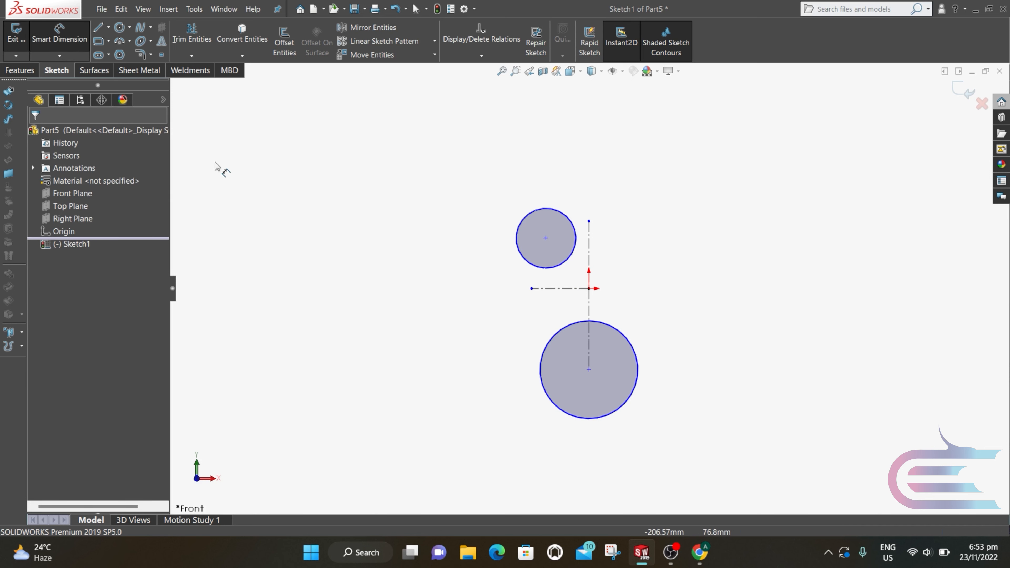
{"action": "left_click", "coordinate": [589, 370]}
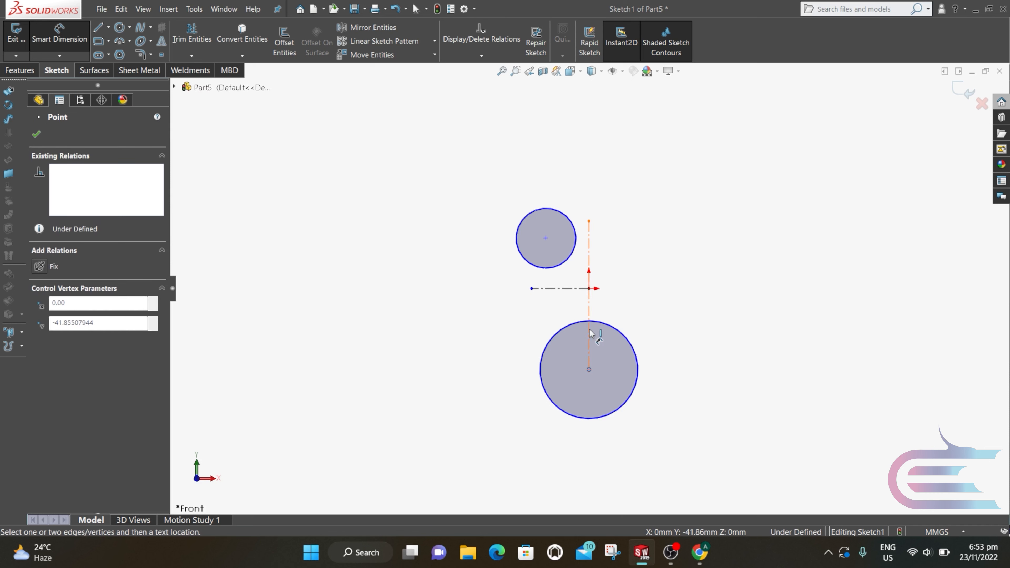
{"action": "left_click", "coordinate": [589, 289]}
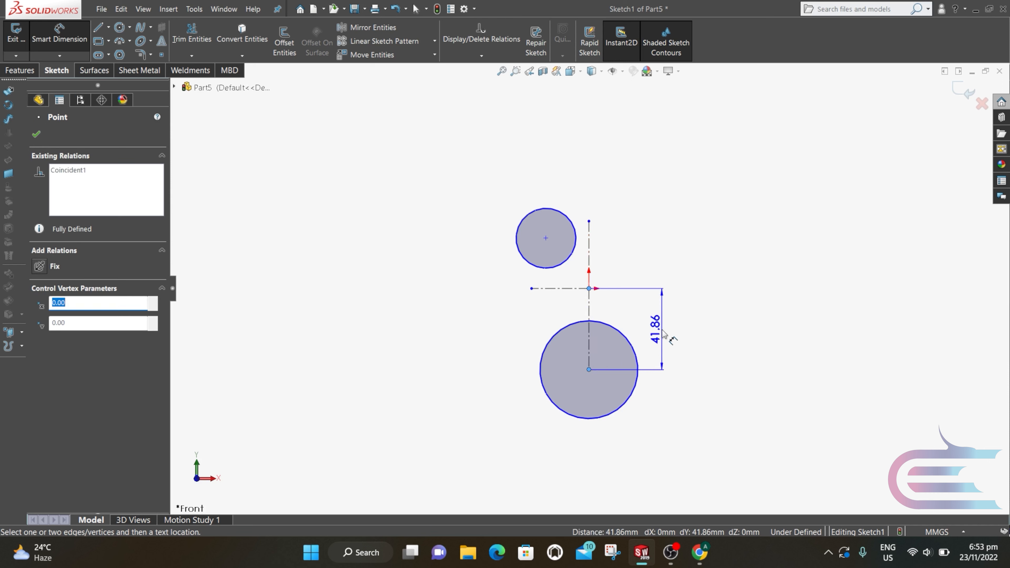
{"action": "left_click", "coordinate": [663, 334]}
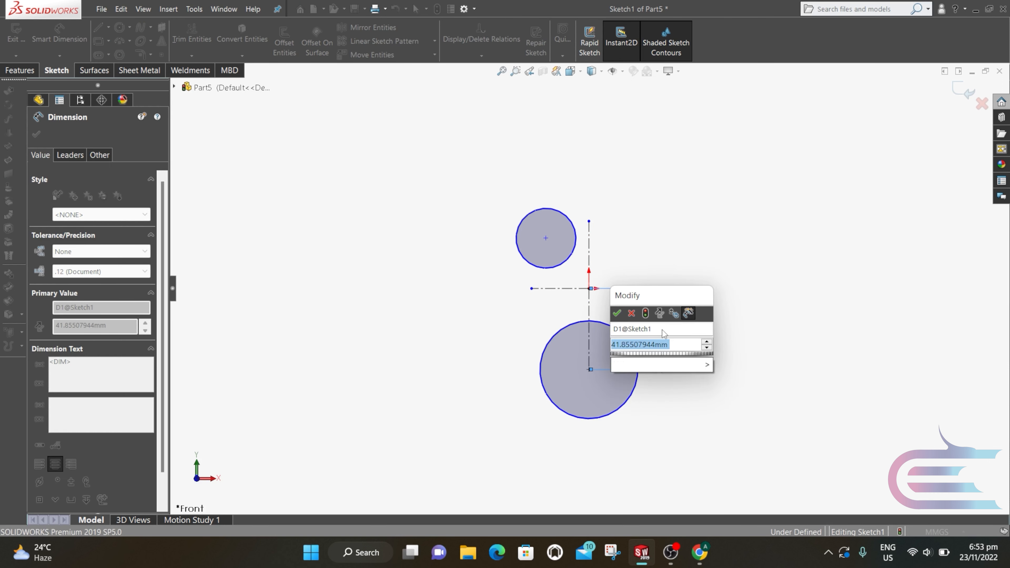
{"action": "type", "text": "44"}
{"action": "left_click", "coordinate": [617, 313]}
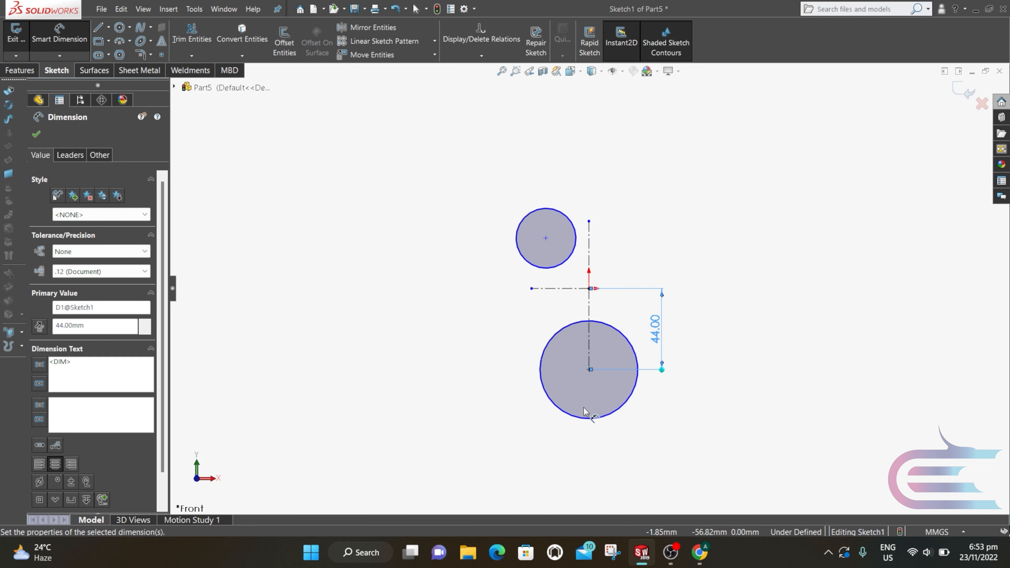
Dimension the lower circle's diameter as 72 mm
{"action": "left_click", "coordinate": [589, 419]}
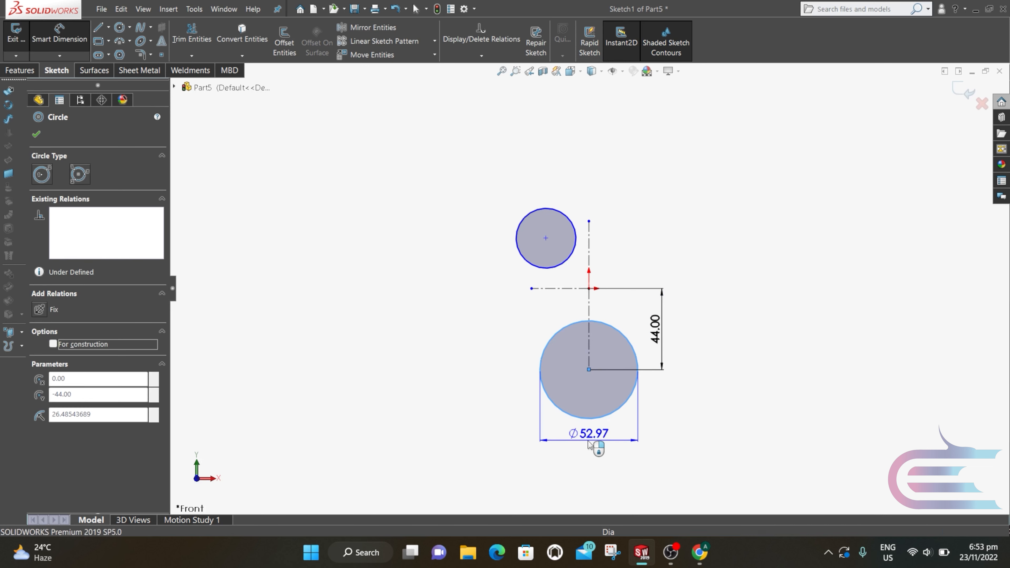
{"action": "left_click", "coordinate": [589, 441]}
{"action": "type", "text": "72"}
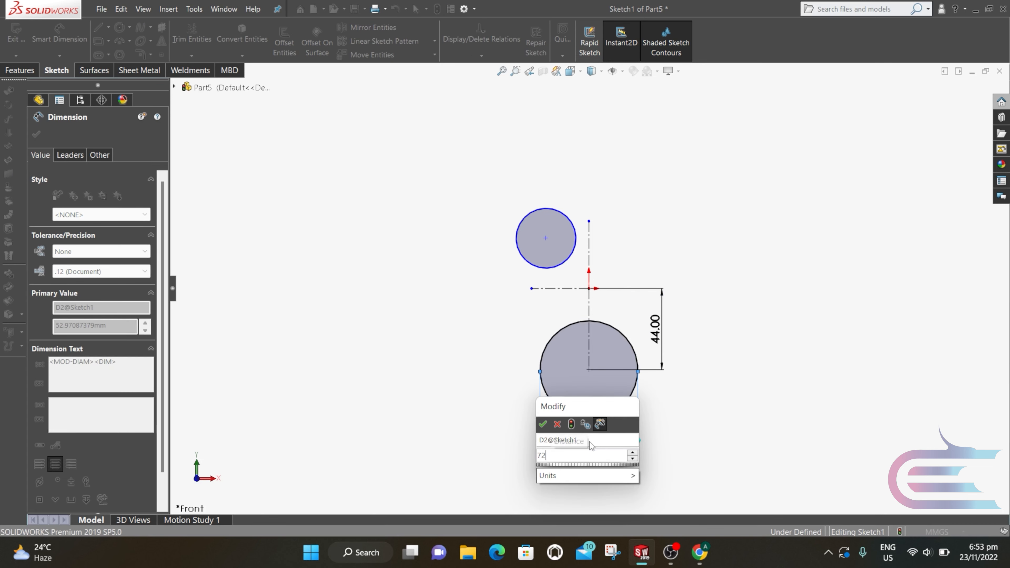
{"action": "left_click", "coordinate": [543, 424]}
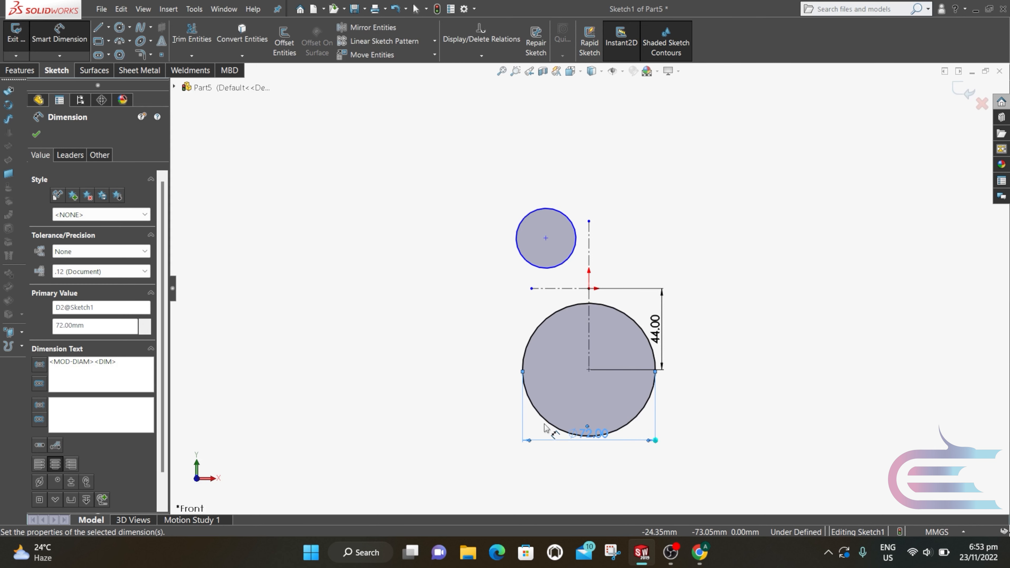
Dimension the upper circle's diameter as 40 mm
{"action": "left_click", "coordinate": [543, 210]}
{"action": "left_click", "coordinate": [517, 192]}
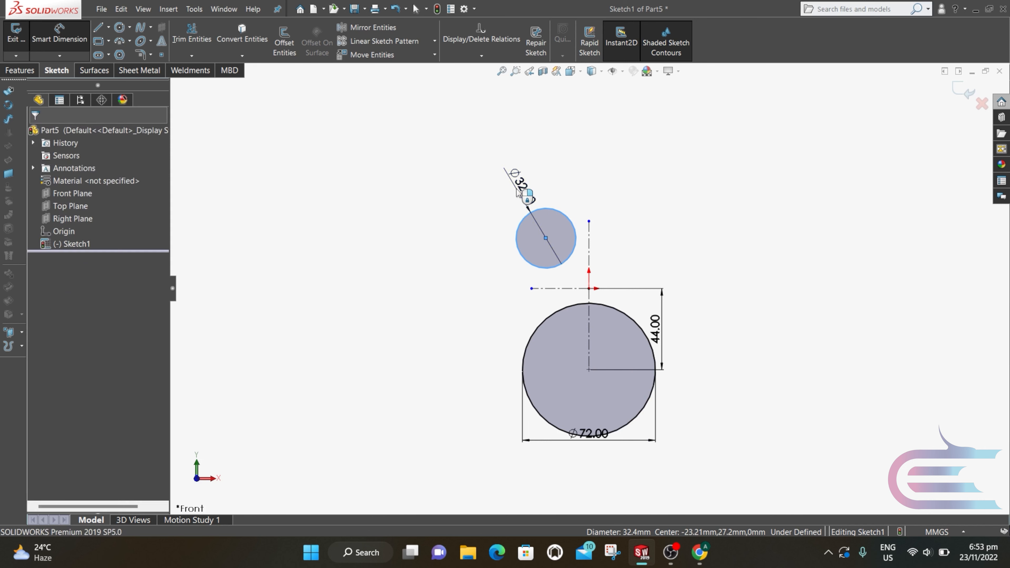
{"action": "type", "text": "40"}
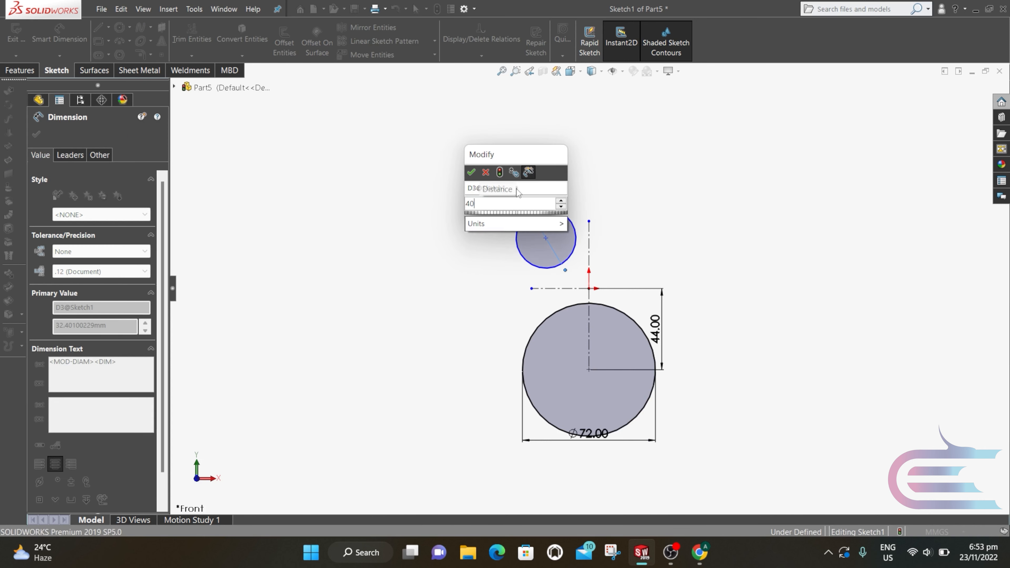
{"action": "key", "text": "Return"}
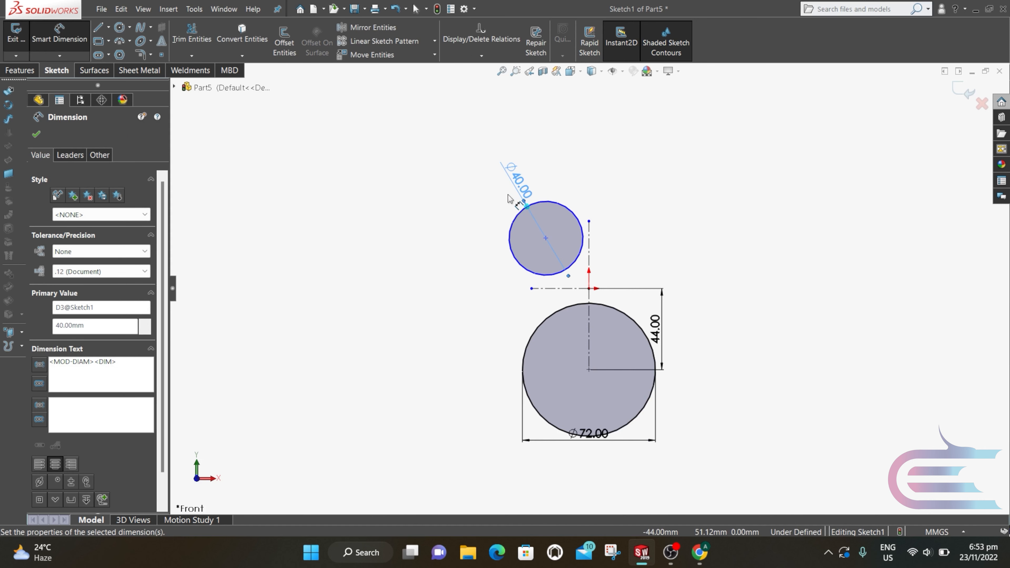
Dimension the horizontal distance from the upper circle's centre to the vertical centerline as 52.155 mm
{"action": "left_click", "coordinate": [545, 238]}
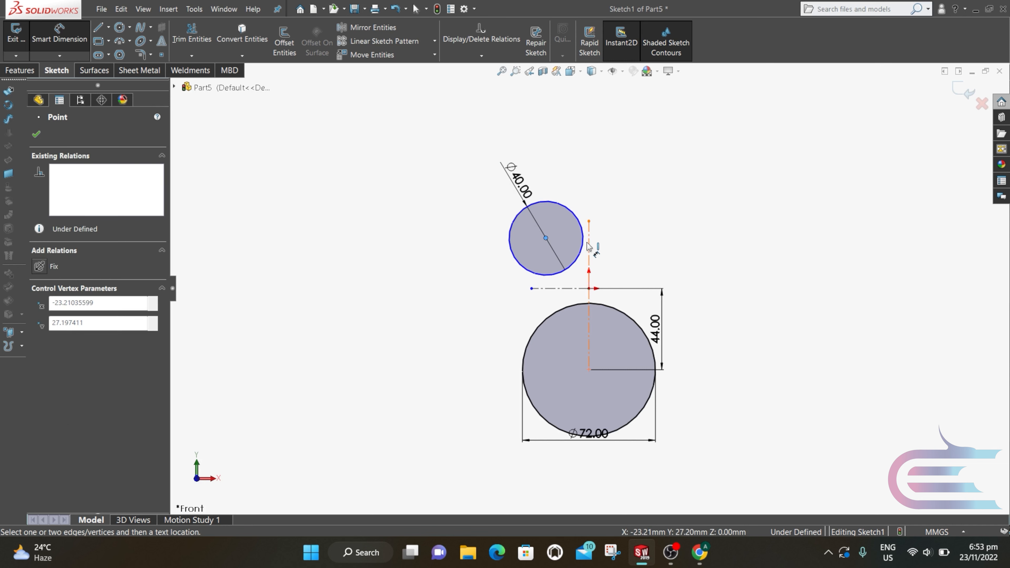
{"action": "left_click", "coordinate": [589, 245]}
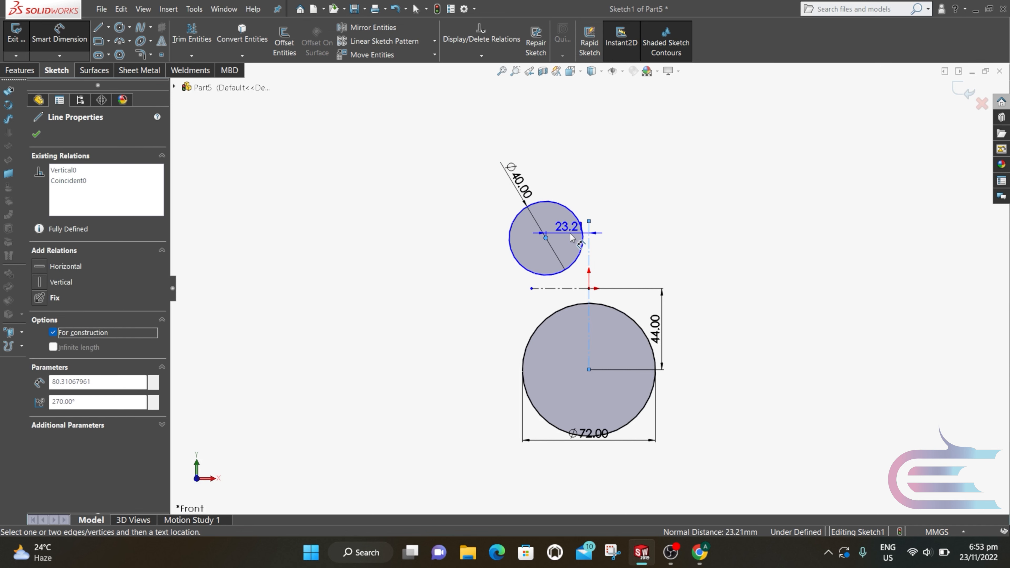
{"action": "left_click", "coordinate": [571, 237]}
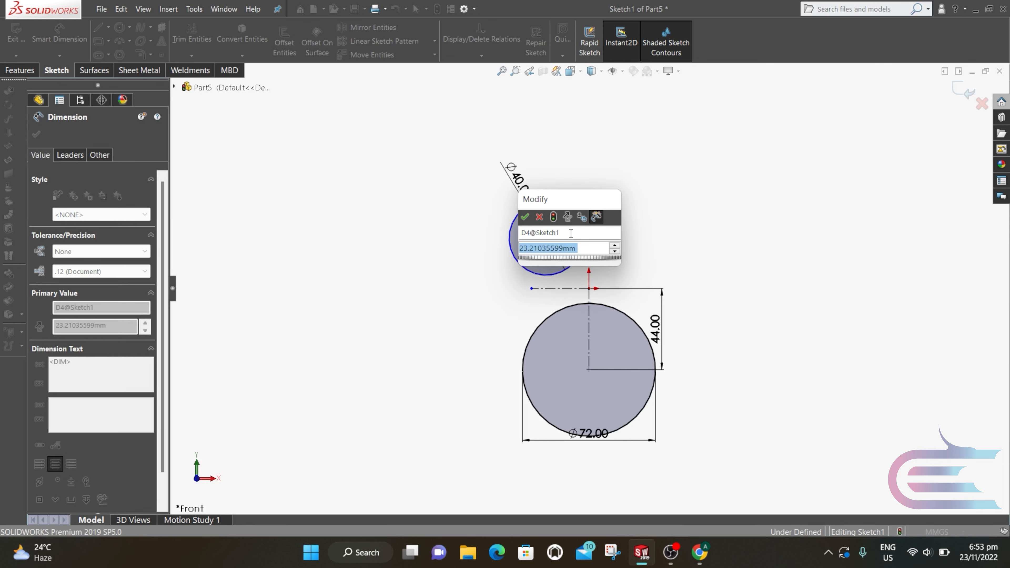
{"action": "type", "text": "52.155"}
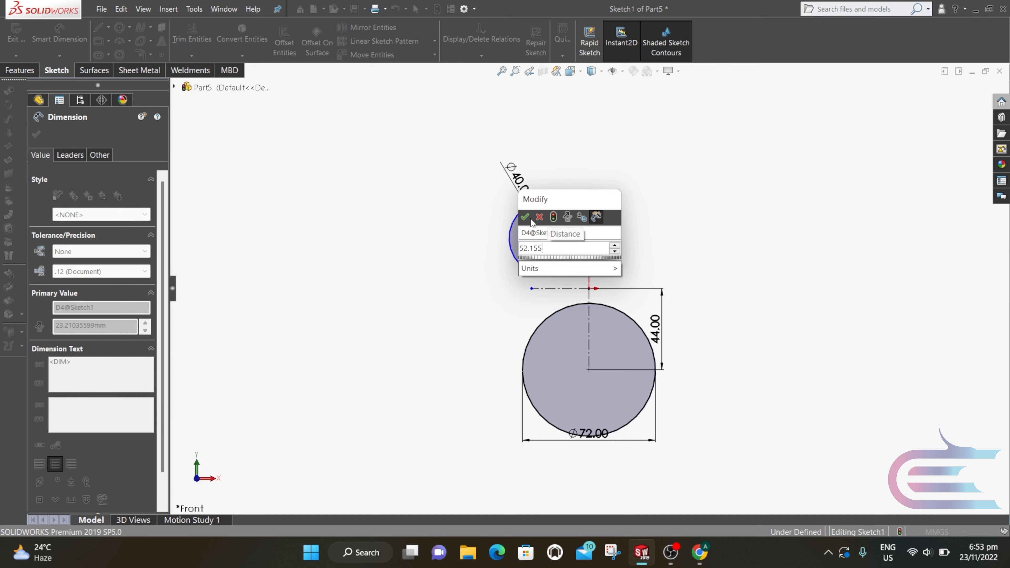
{"action": "left_click", "coordinate": [530, 219]}
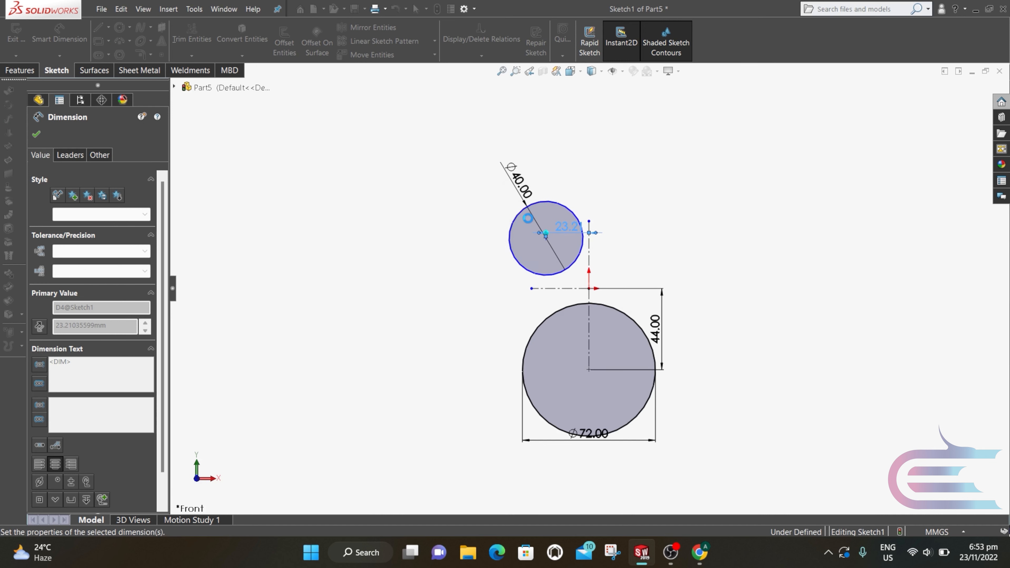
Dimension the vertical distance from the upper circle's centre to the horizontal centerline as 56.967 mm
{"action": "scroll", "coordinate": [584, 362], "scroll_direction": "down", "scroll_amount": 2}
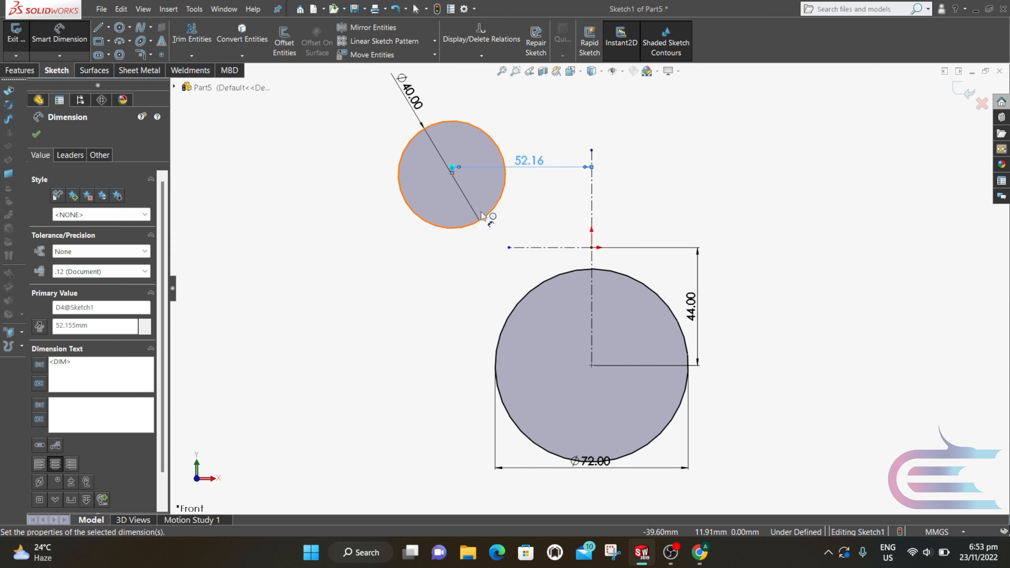
{"action": "left_click", "coordinate": [452, 175]}
{"action": "left_click", "coordinate": [549, 248]}
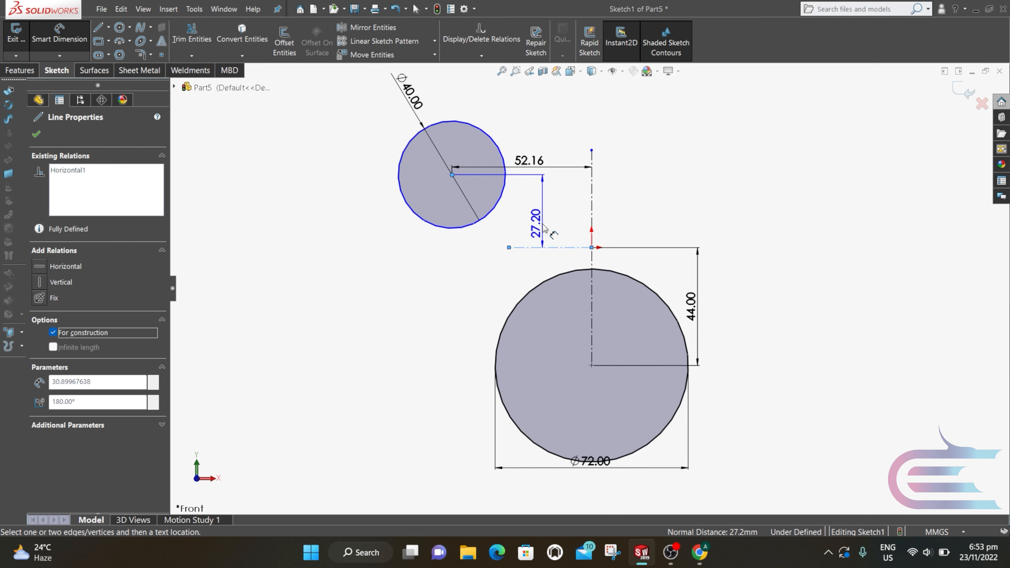
{"action": "left_click", "coordinate": [545, 228]}
{"action": "type", "text": "56"}
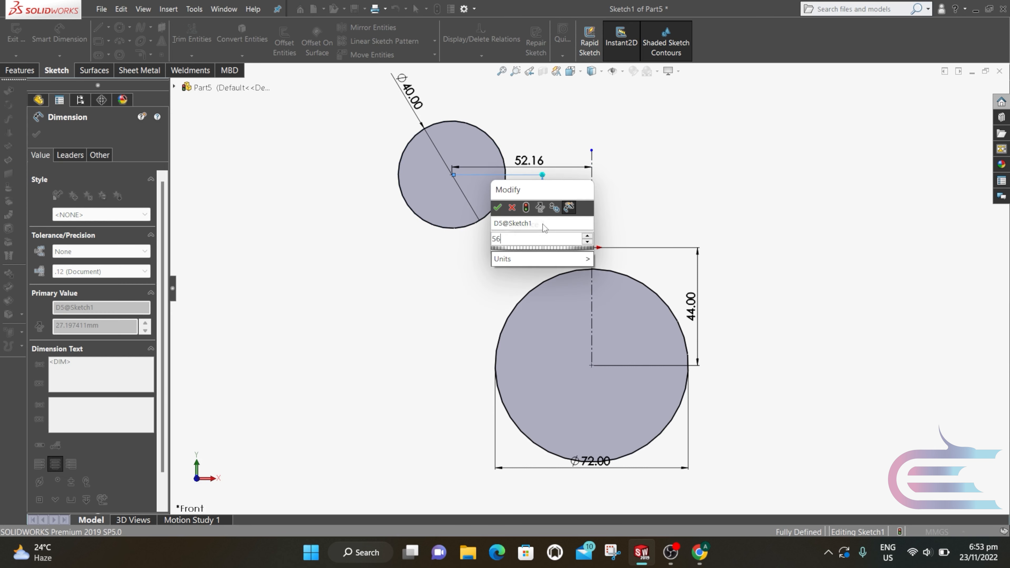
{"action": "type", "text": "."}
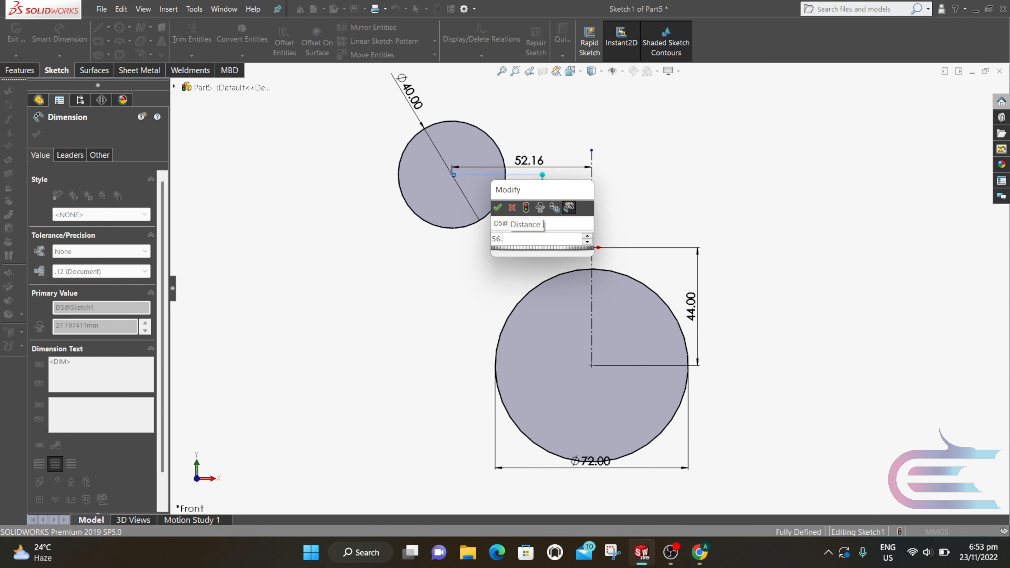
{"action": "type", "text": "96"}
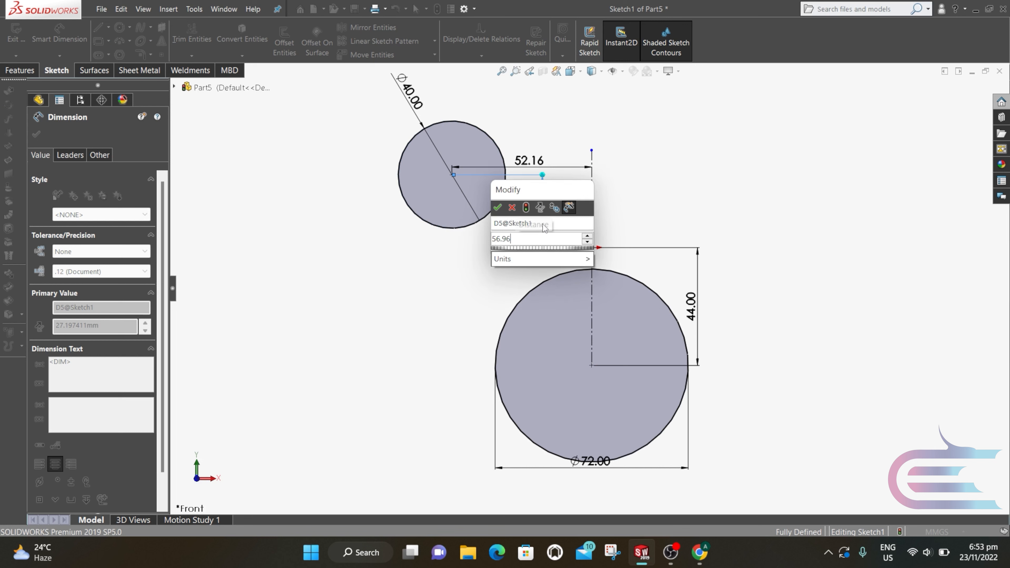
{"action": "type", "text": "7"}
{"action": "left_click", "coordinate": [497, 207]}
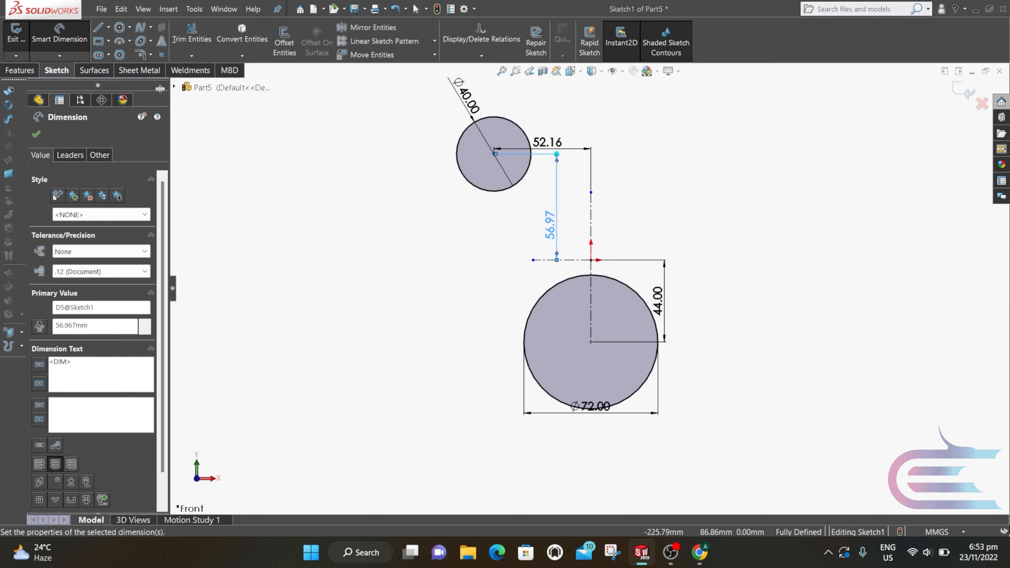
Draw two centerlines in the upper circle: a horizontal radius from its left quadrant to the centre, and a sloping radius to its lower-left edge
{"action": "left_click", "coordinate": [108, 28]}
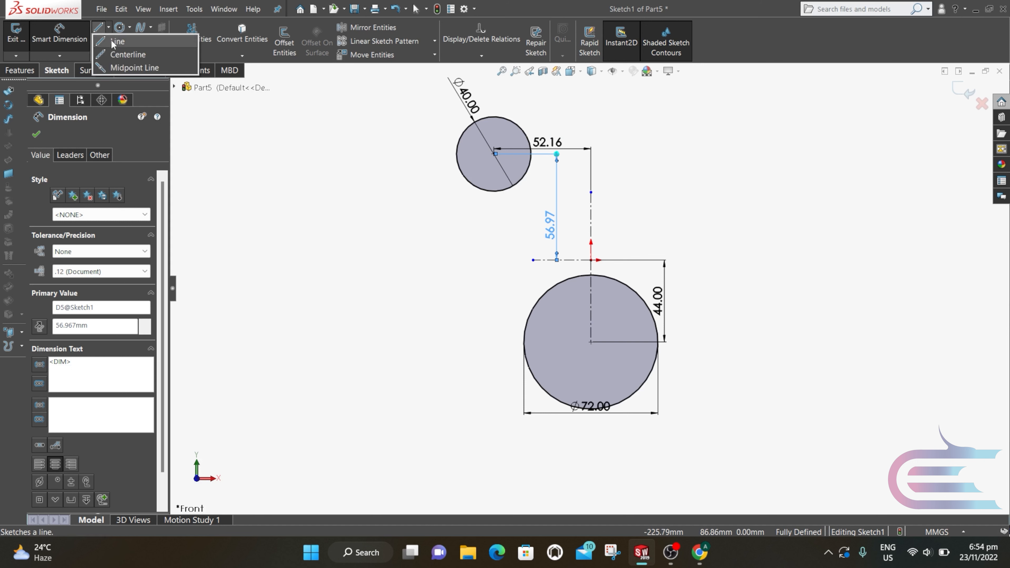
{"action": "left_click", "coordinate": [129, 50]}
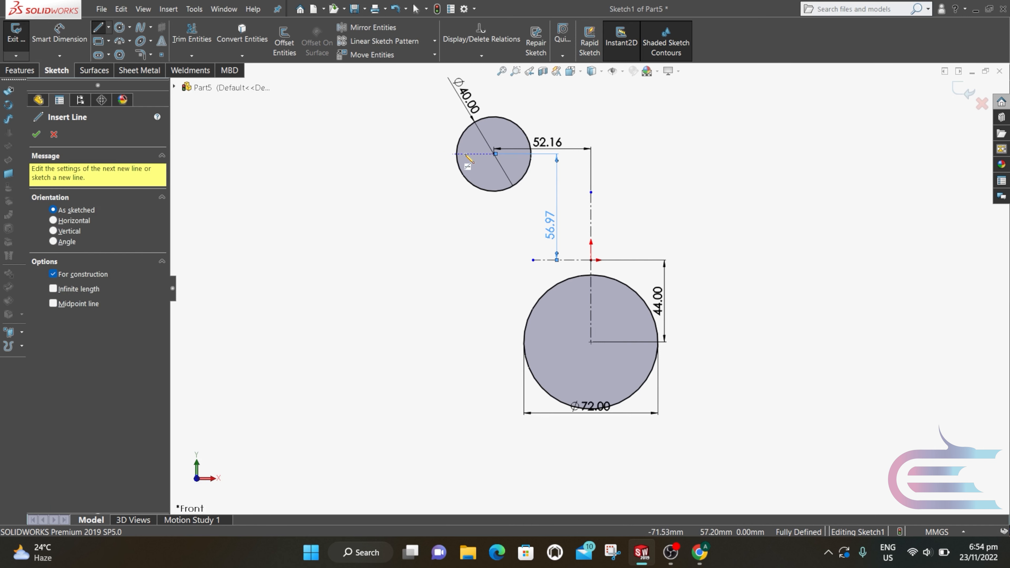
{"action": "left_click", "coordinate": [457, 154]}
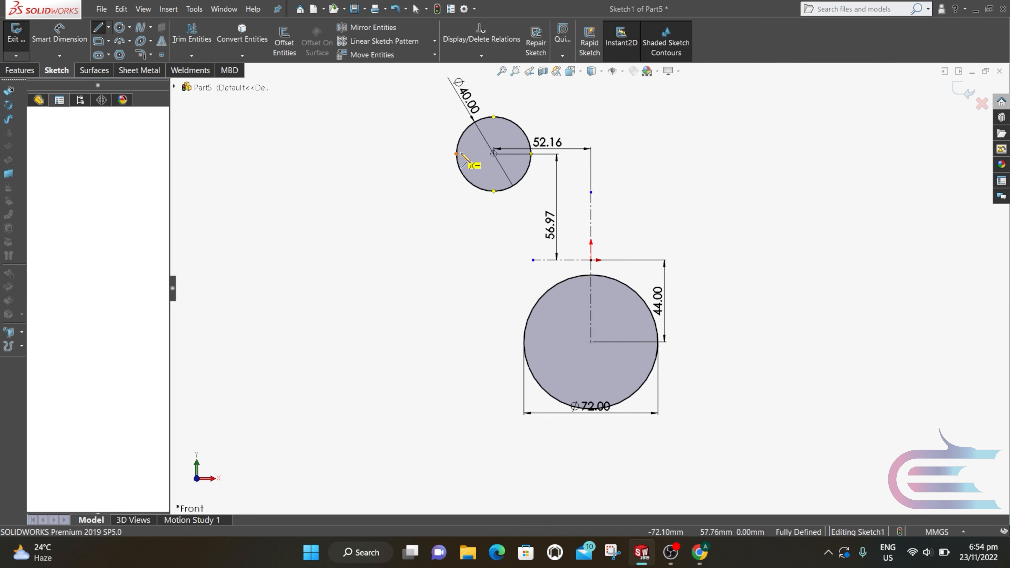
{"action": "left_click", "coordinate": [493, 153]}
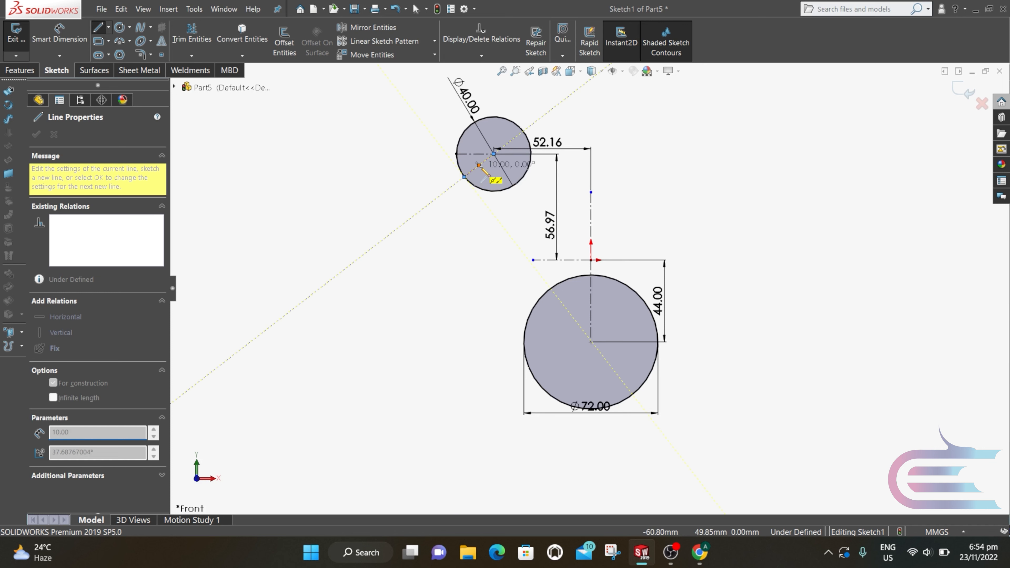
{"action": "left_click", "coordinate": [464, 177]}
{"action": "scroll", "coordinate": [463, 176], "scroll_direction": "up", "scroll_amount": 3}
{"action": "key", "text": "Escape"}
{"action": "key", "text": "Escape"}
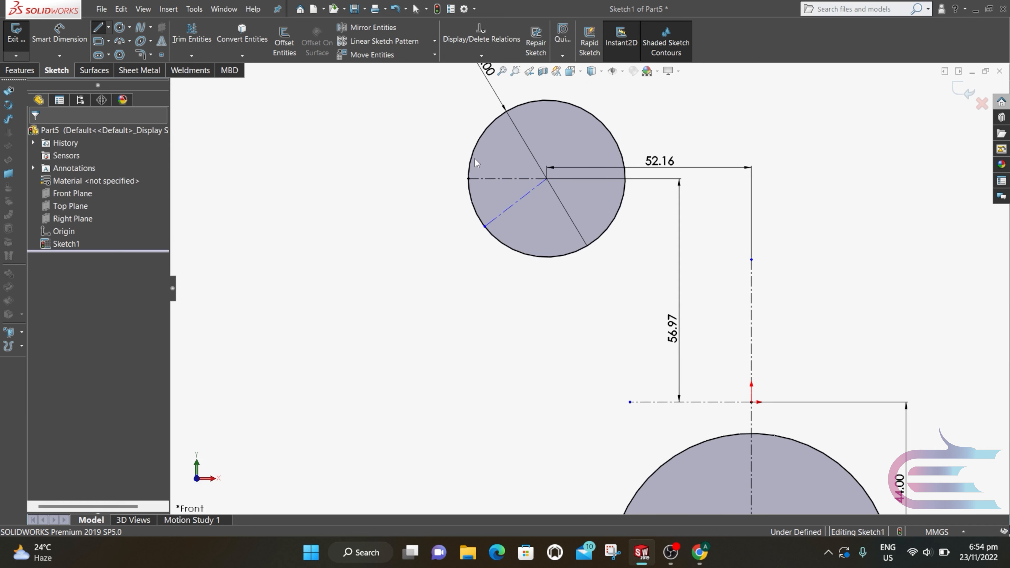
Dimension the angle between the upper circle's two radial centerlines as 37.3°
{"action": "left_click", "coordinate": [60, 35]}
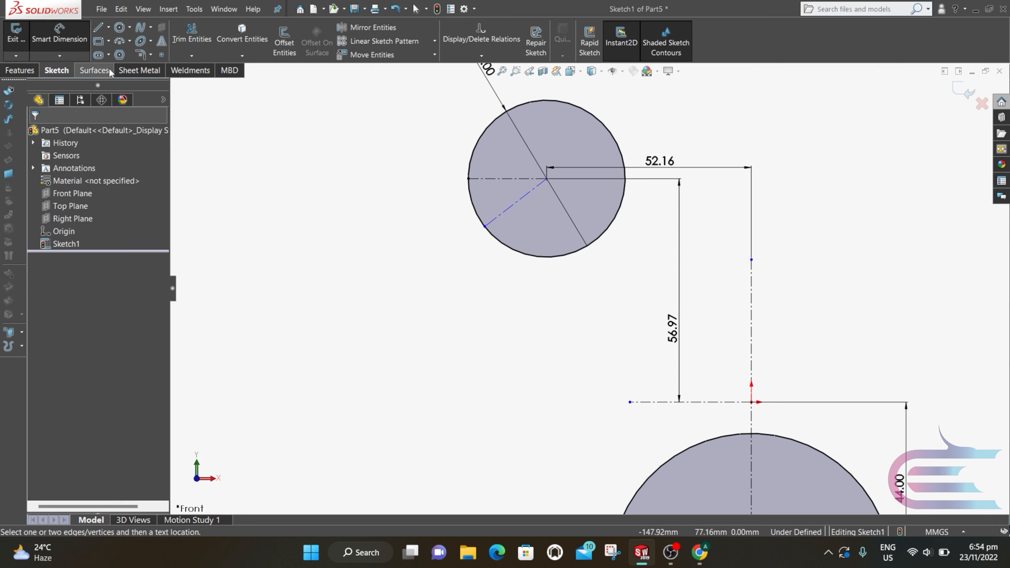
{"action": "left_click", "coordinate": [497, 180]}
{"action": "left_click", "coordinate": [513, 206]}
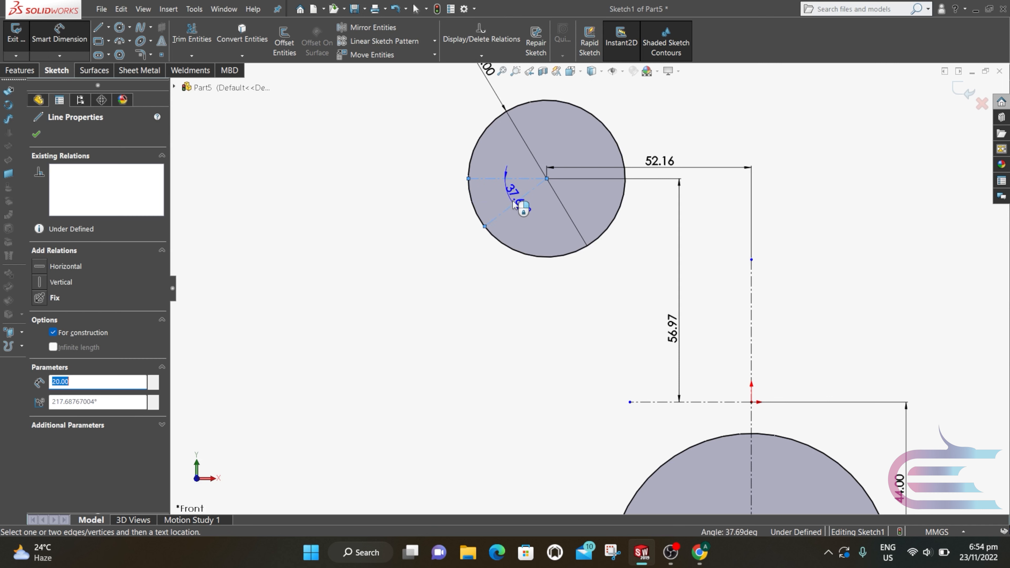
{"action": "left_click", "coordinate": [514, 198]}
{"action": "type", "text": "3"}
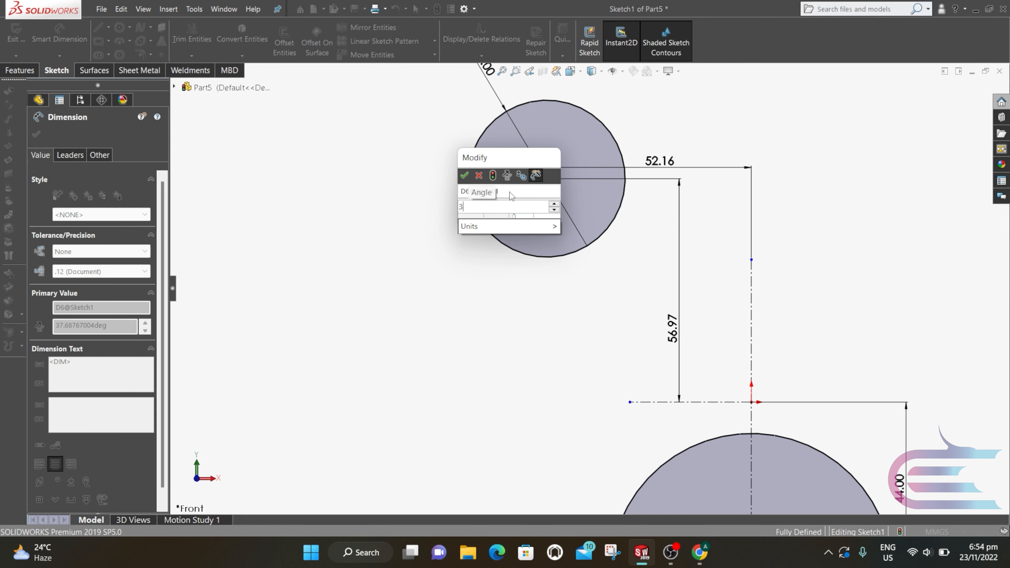
{"action": "type", "text": "7.3"}
{"action": "left_click", "coordinate": [464, 175]}
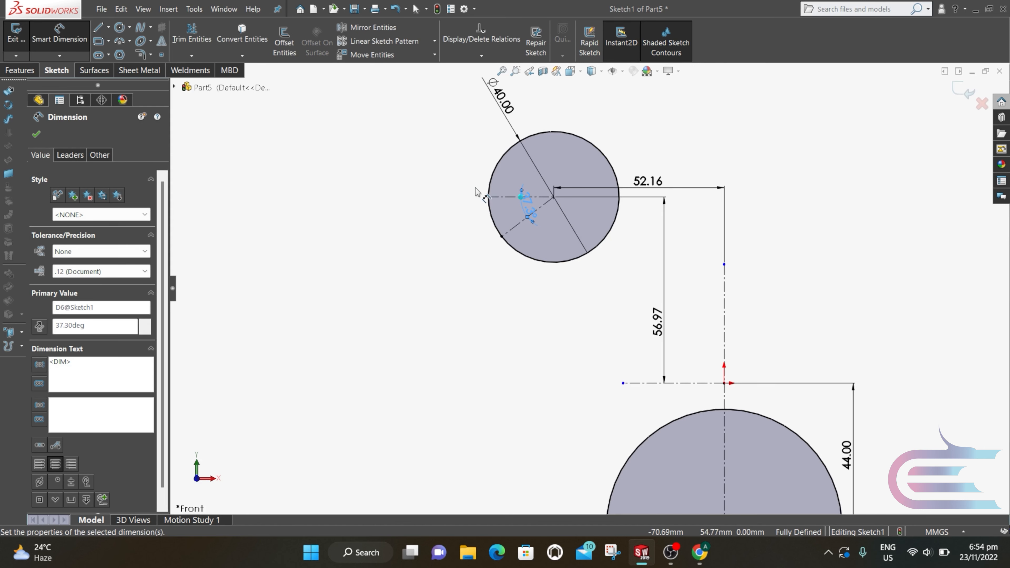
Draw a three-point spline from the large circle's left quadrant, through a point near the horizontal centerline's level, to the sloping centerline's endpoint on the upper circle
{"action": "scroll", "coordinate": [475, 192], "scroll_direction": "up", "scroll_amount": 3}
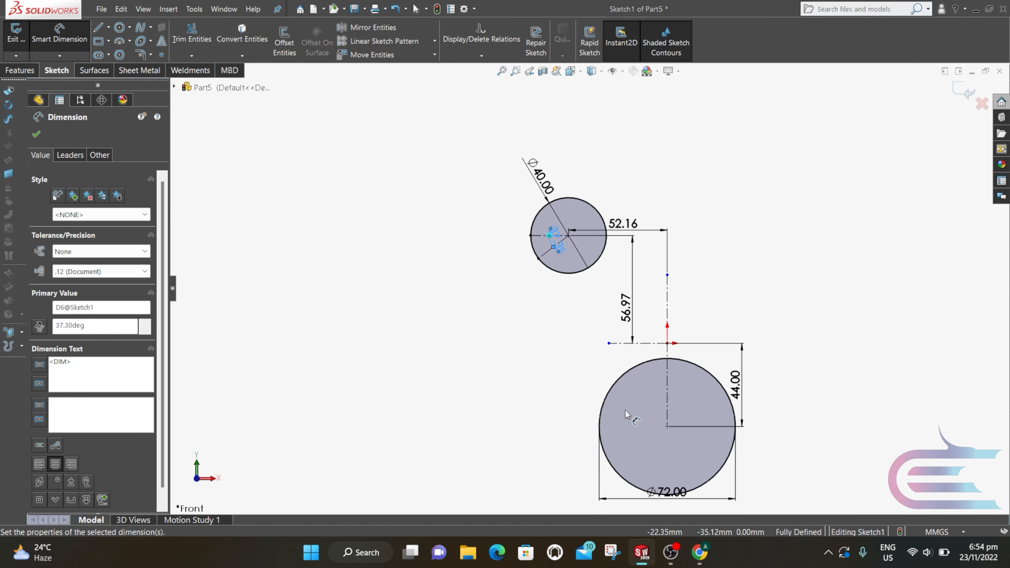
{"action": "scroll", "coordinate": [625, 414], "scroll_direction": "down", "scroll_amount": 2}
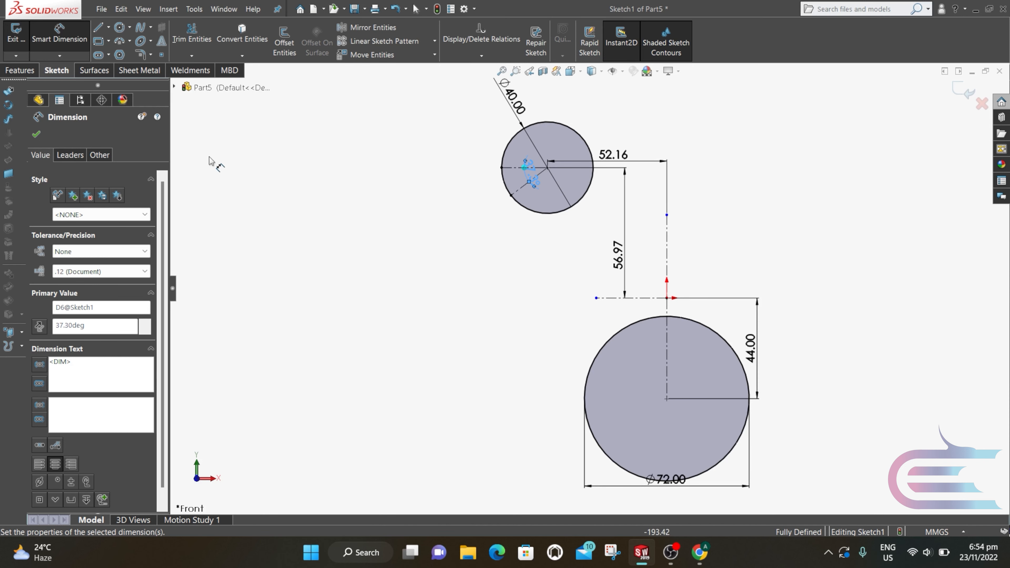
{"action": "left_click", "coordinate": [141, 31]}
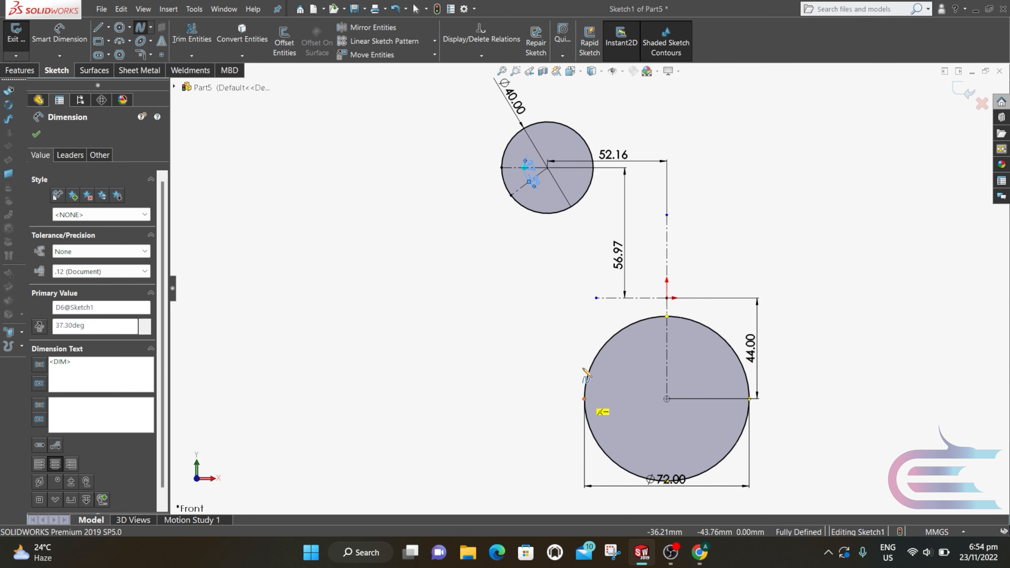
{"action": "left_click", "coordinate": [585, 399]}
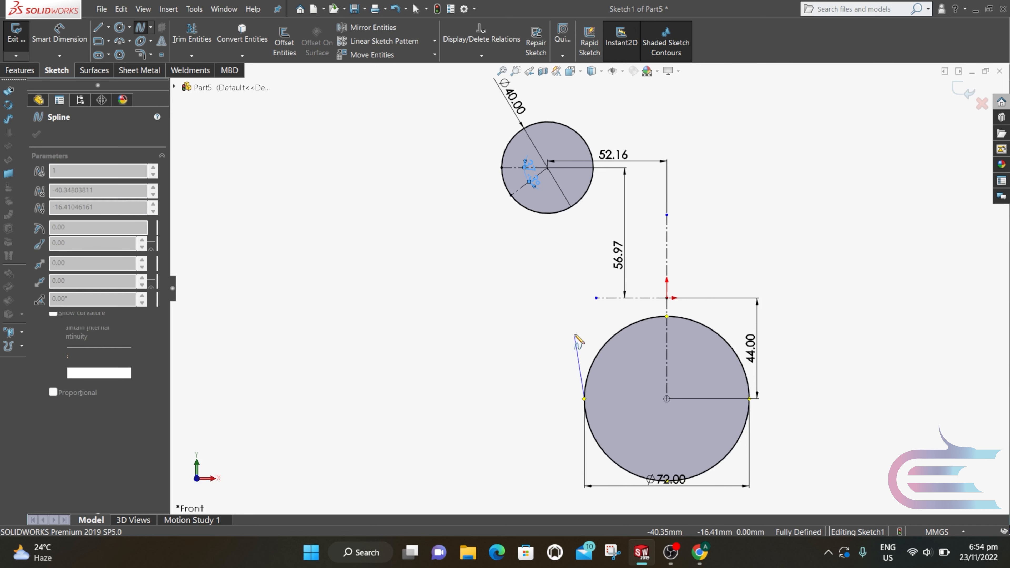
{"action": "left_click", "coordinate": [570, 311]}
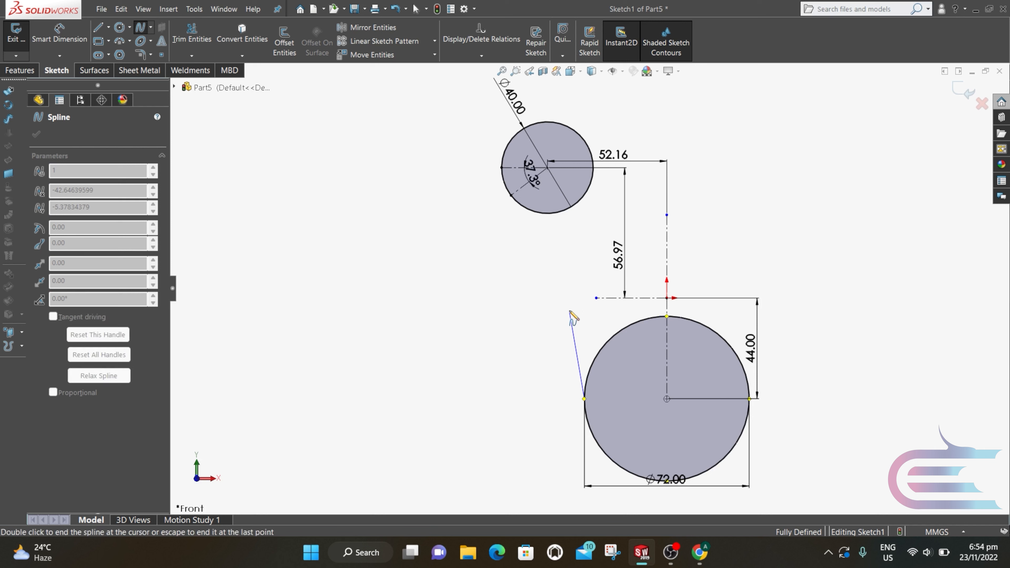
{"action": "double_click", "coordinate": [511, 195]}
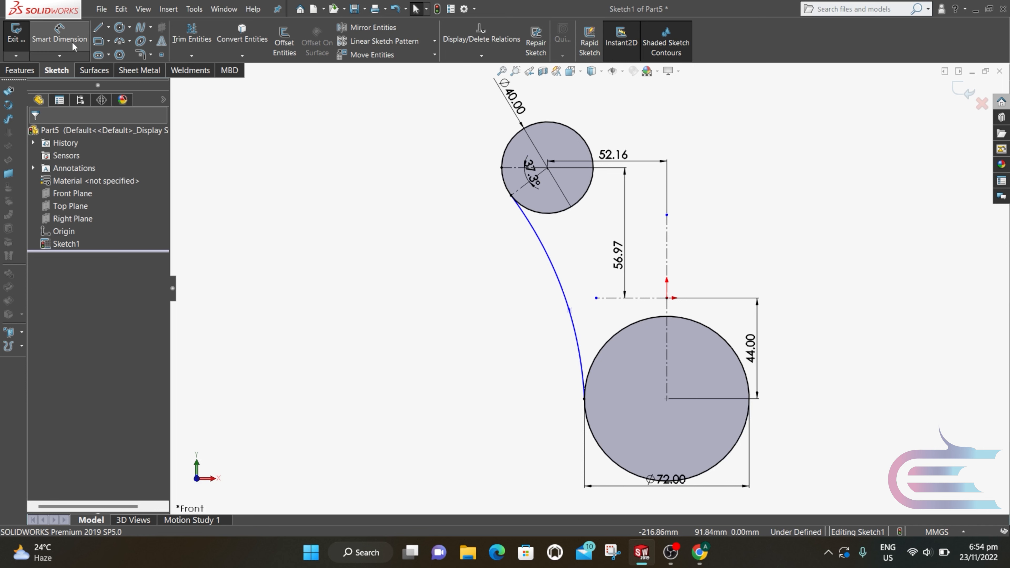
Dimension the vertical distance from the spline's middle point to the horizontal centerline as 2.714 mm
{"action": "left_click", "coordinate": [59, 36]}
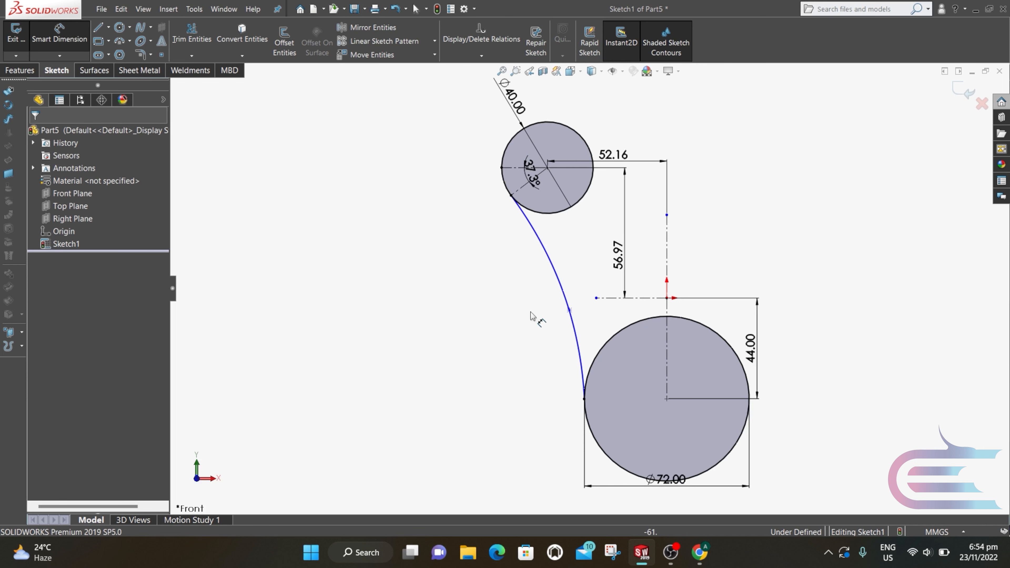
{"action": "left_click", "coordinate": [570, 310]}
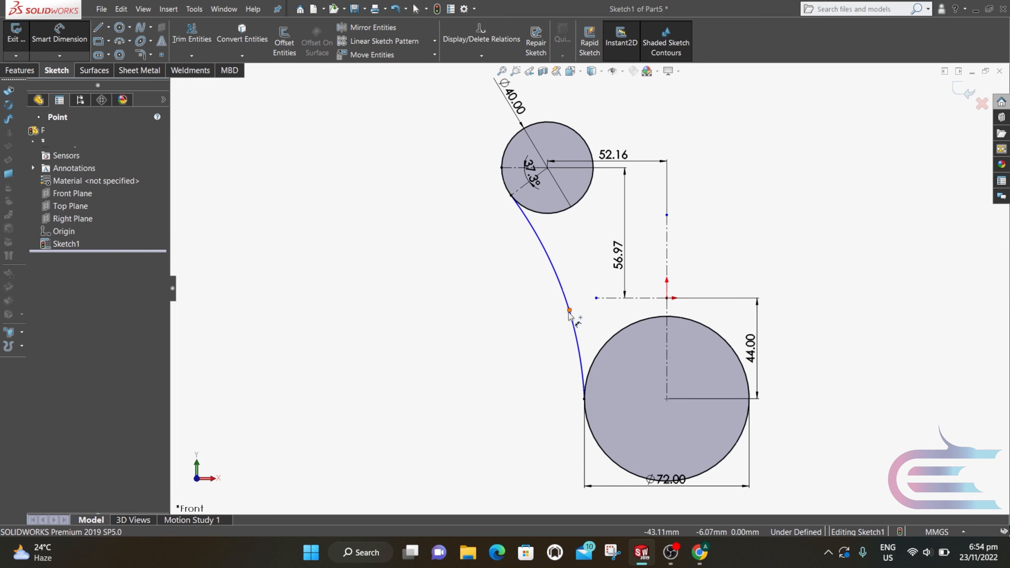
{"action": "left_click", "coordinate": [608, 298]}
{"action": "left_click", "coordinate": [532, 310]}
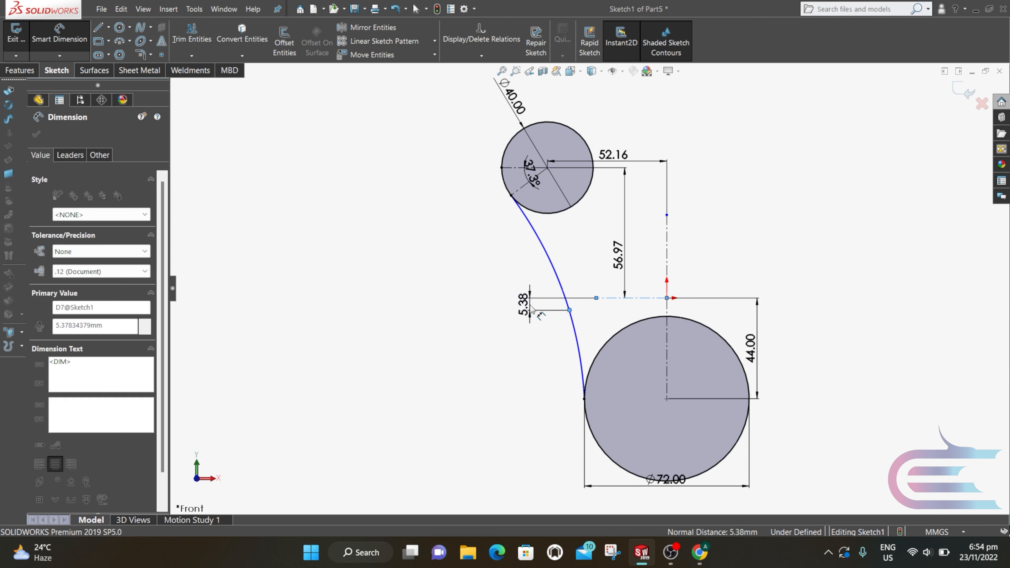
{"action": "type", "text": "2.71"}
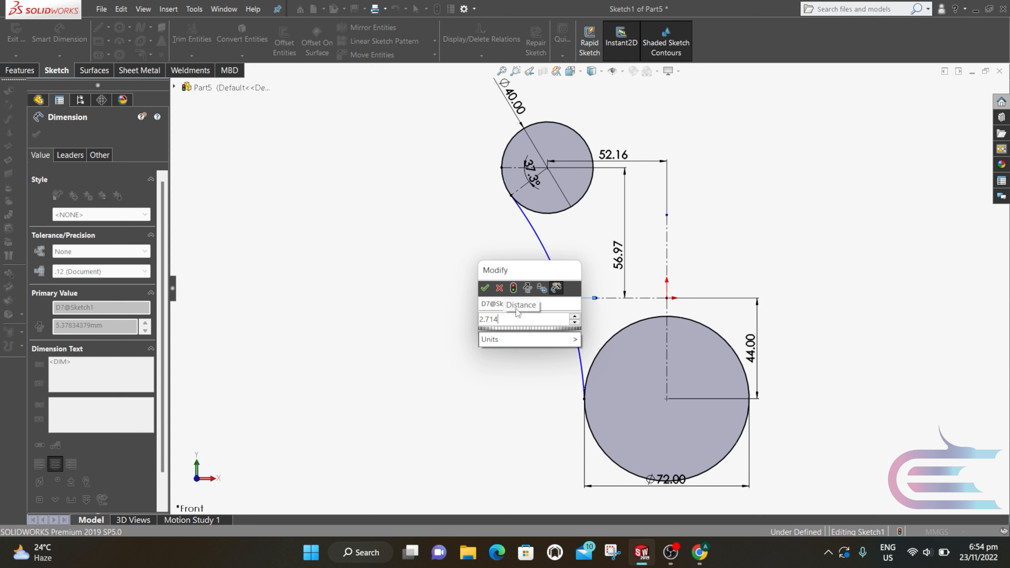
{"action": "type", "text": "4"}
{"action": "left_click", "coordinate": [485, 287]}
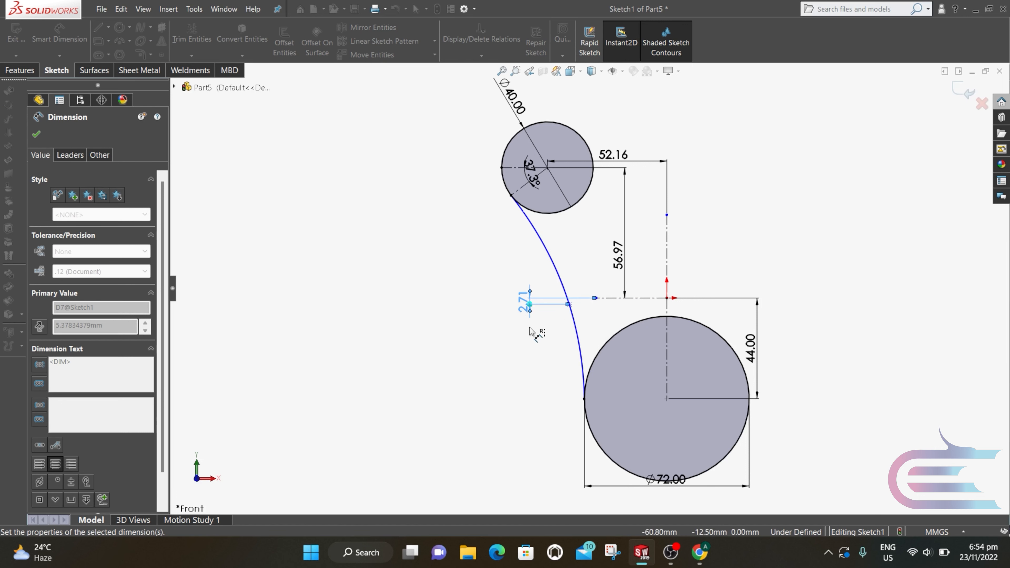
Dimension the horizontal distance from the spline's middle point to the vertical centerline as 42.564 mm
{"action": "left_click", "coordinate": [569, 304]}
{"action": "left_click", "coordinate": [606, 298]}
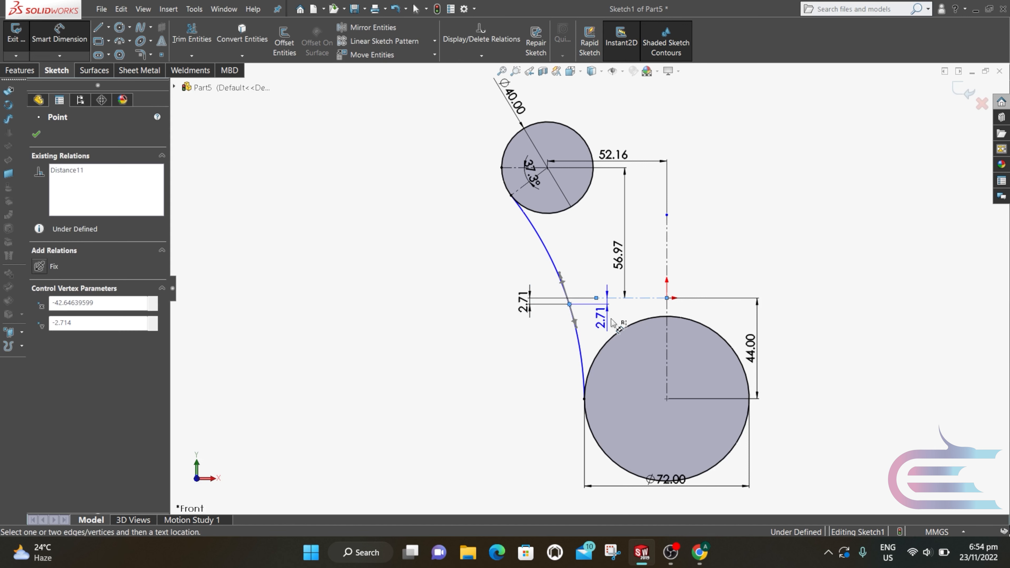
{"action": "left_click", "coordinate": [668, 315]}
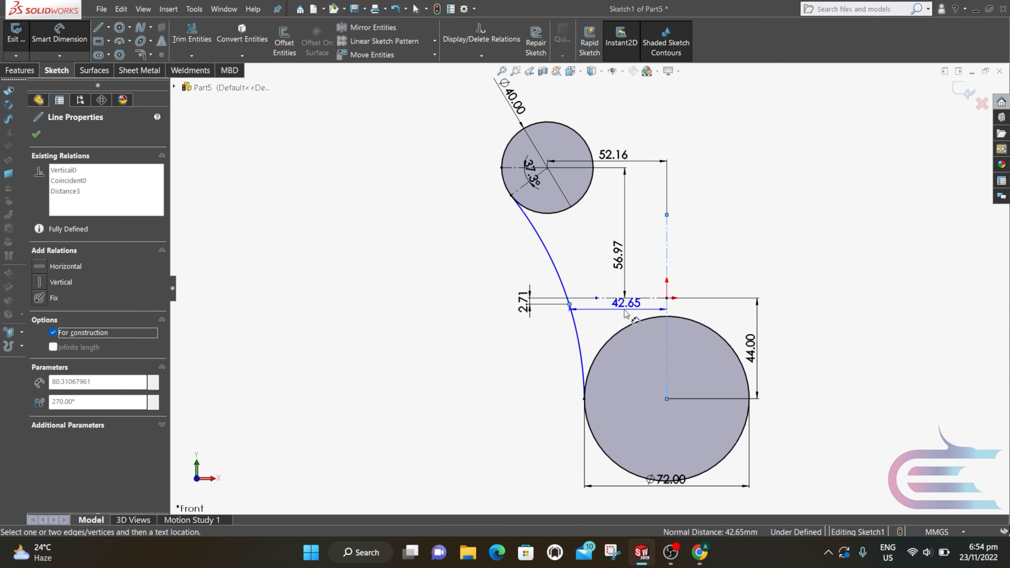
{"action": "left_click", "coordinate": [619, 316]}
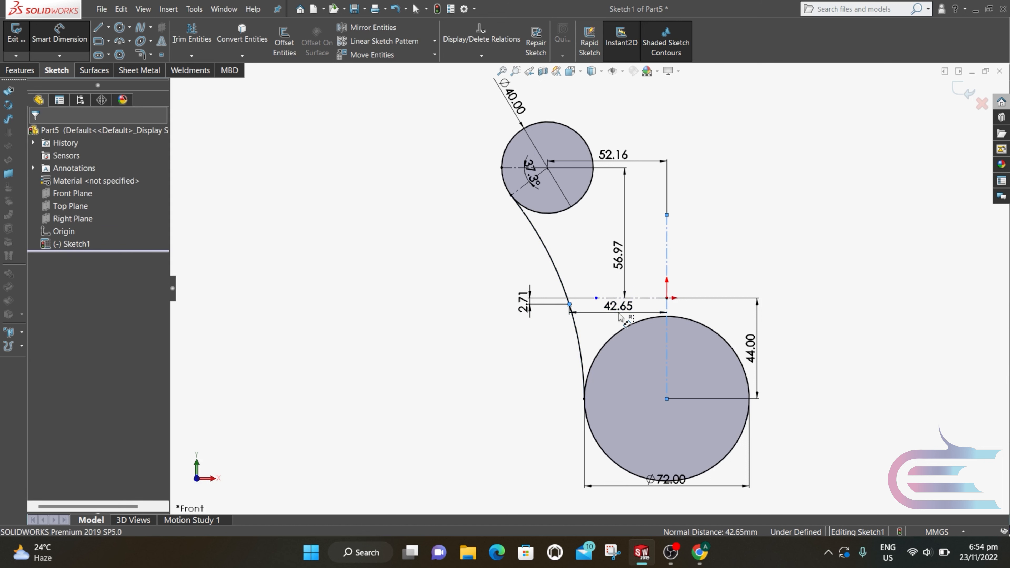
{"action": "type", "text": "42"}
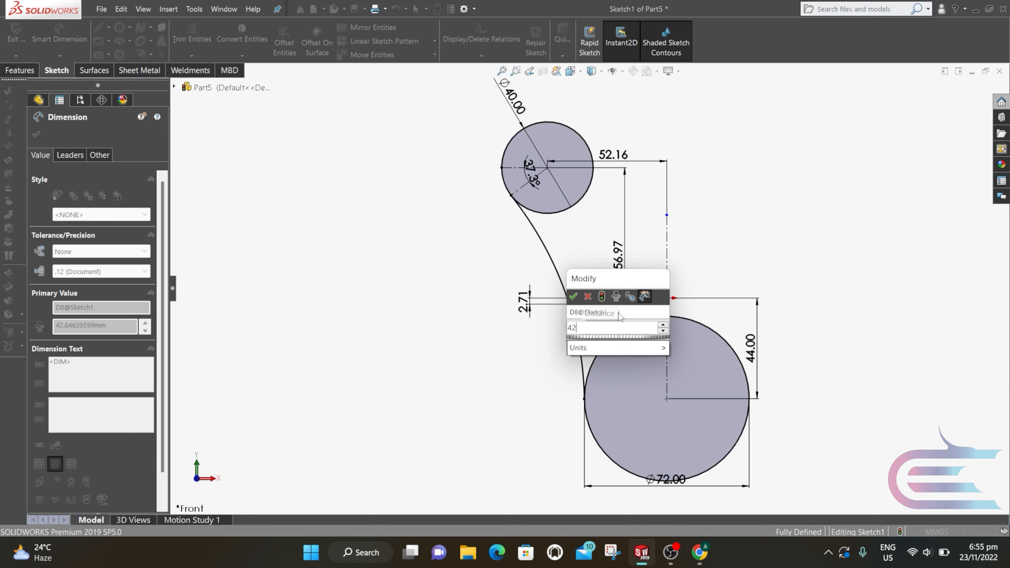
{"action": "type", "text": ".564"}
{"action": "key", "text": "Return"}
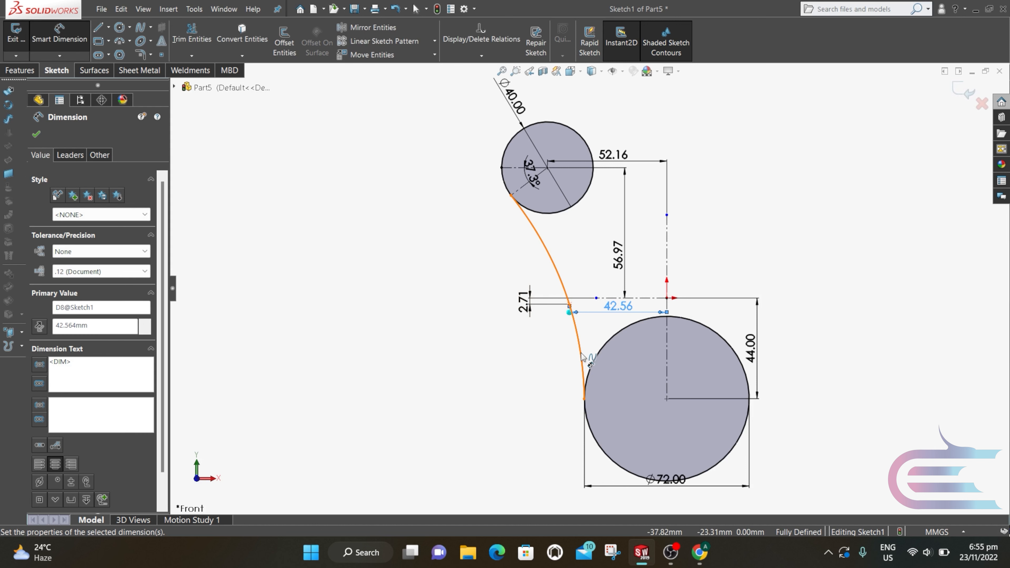
Dimension the tangent handle at the spline's lower end, on the large circle, as 43.41 mm
{"action": "left_click", "coordinate": [583, 357]}
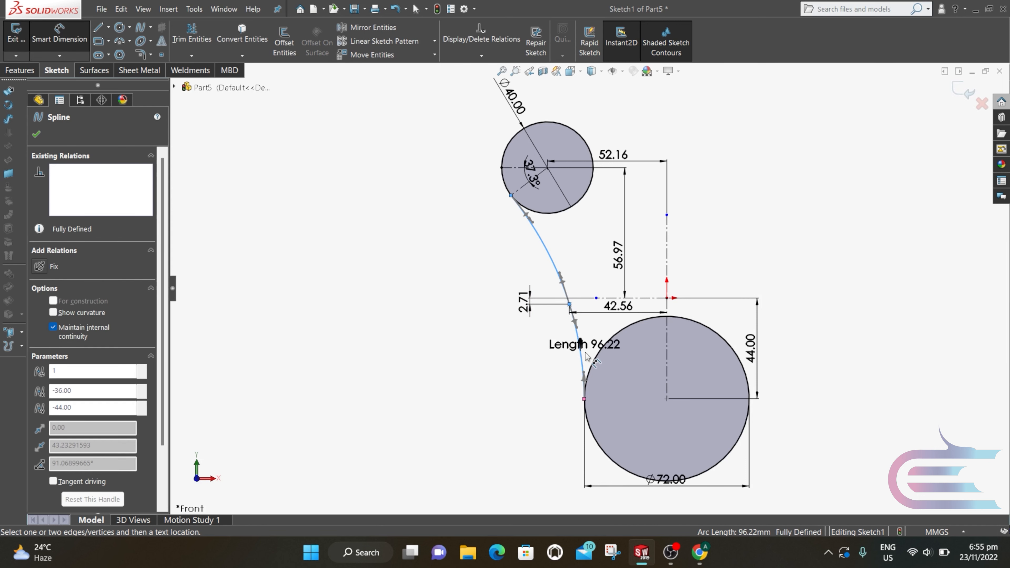
{"action": "scroll", "coordinate": [586, 357], "scroll_direction": "down", "scroll_amount": 3}
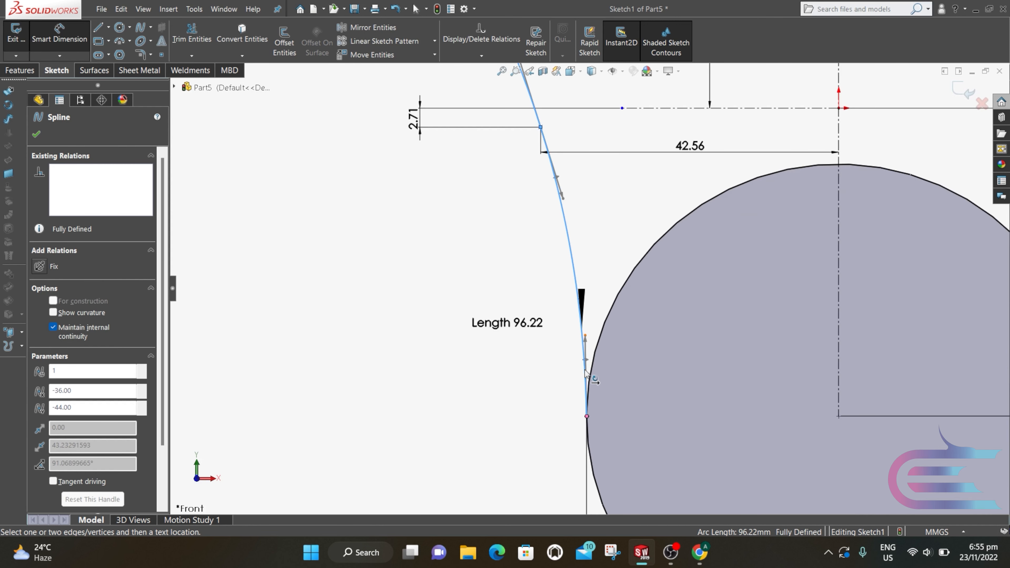
{"action": "left_click", "coordinate": [585, 338]}
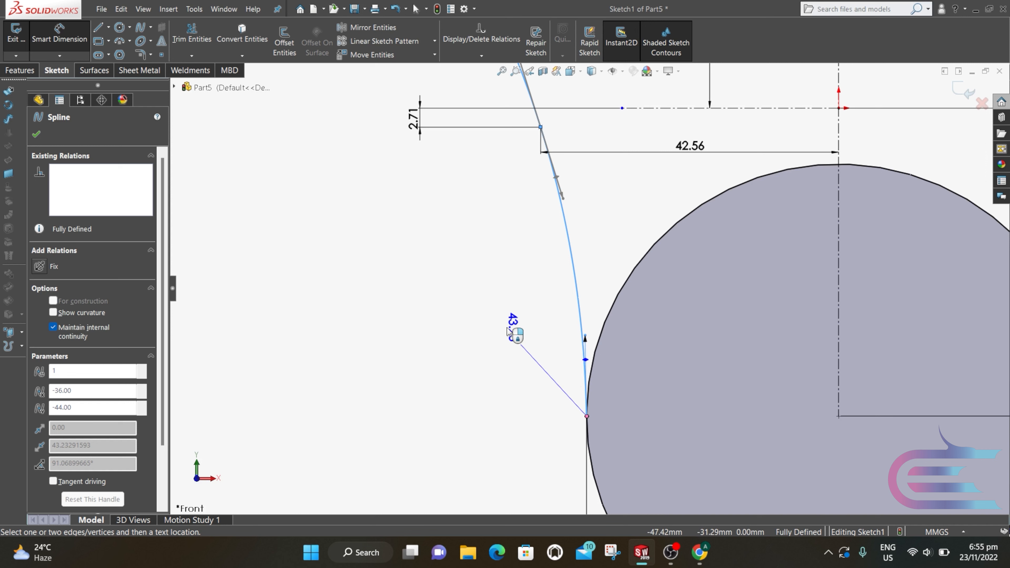
{"action": "left_click", "coordinate": [513, 332]}
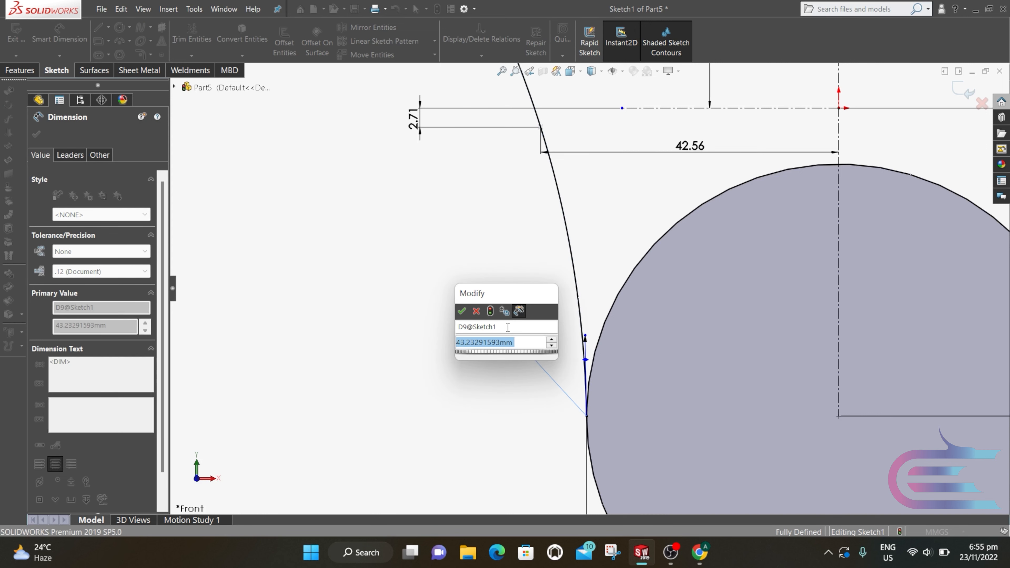
{"action": "type", "text": "43"}
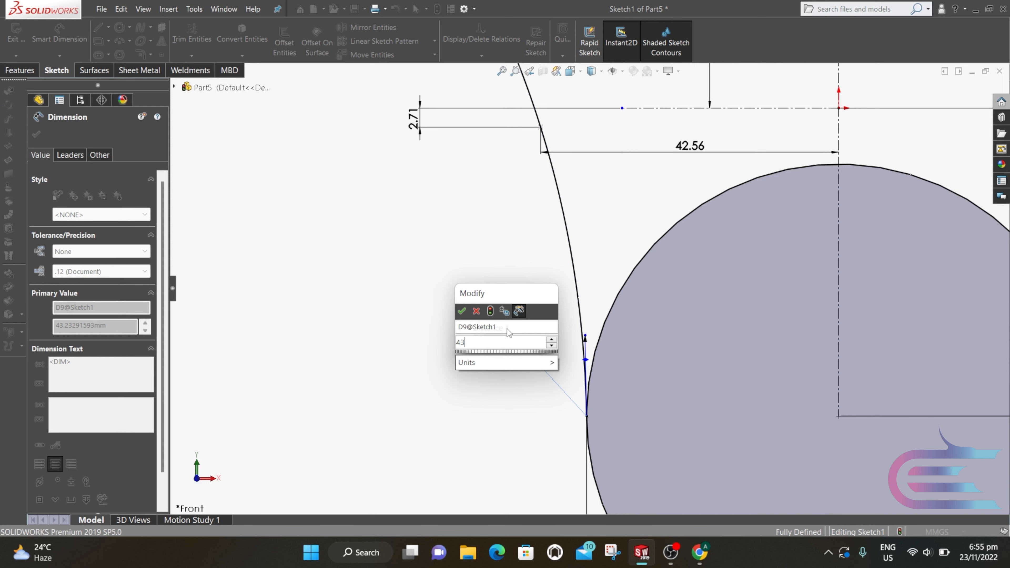
{"action": "type", "text": ".41"}
{"action": "left_click", "coordinate": [459, 310]}
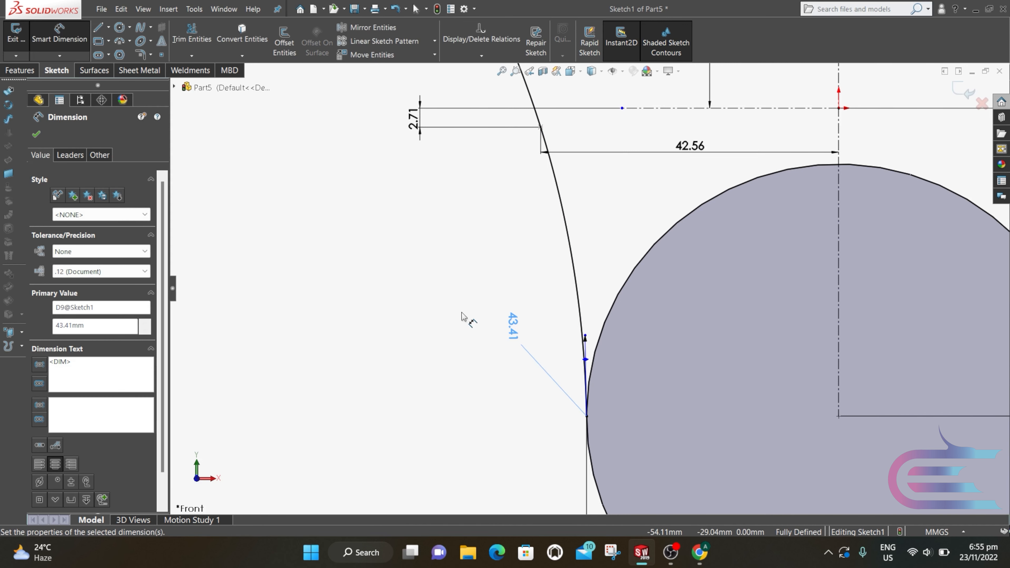
Dimension the tangent handle at the spline's upper end, on the 40 mm circle, as 55.3 mm
{"action": "key", "text": "z"}
{"action": "key", "text": "z"}
{"action": "scroll", "coordinate": [501, 140], "scroll_direction": "down", "scroll_amount": 5}
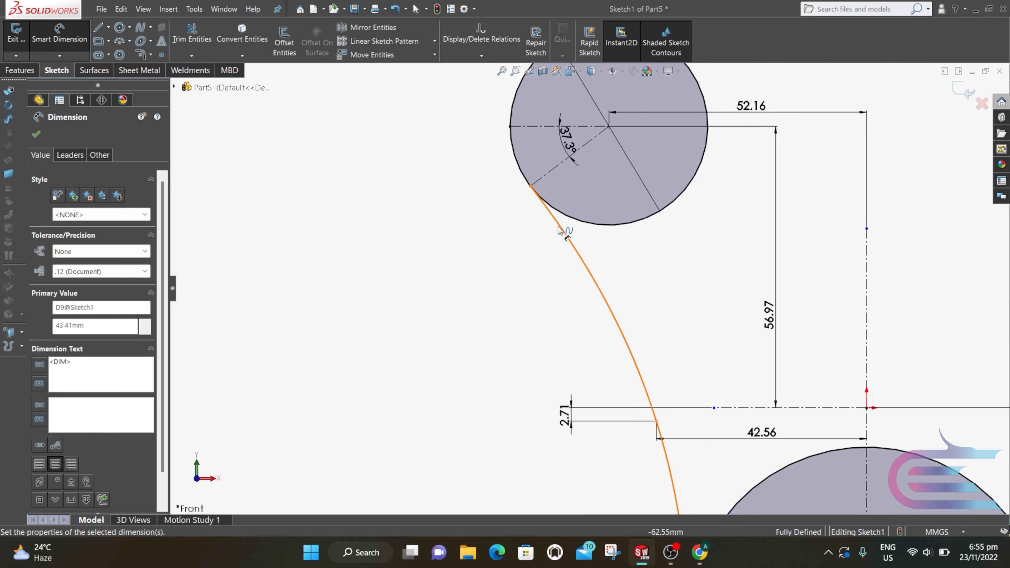
{"action": "left_click", "coordinate": [562, 235]}
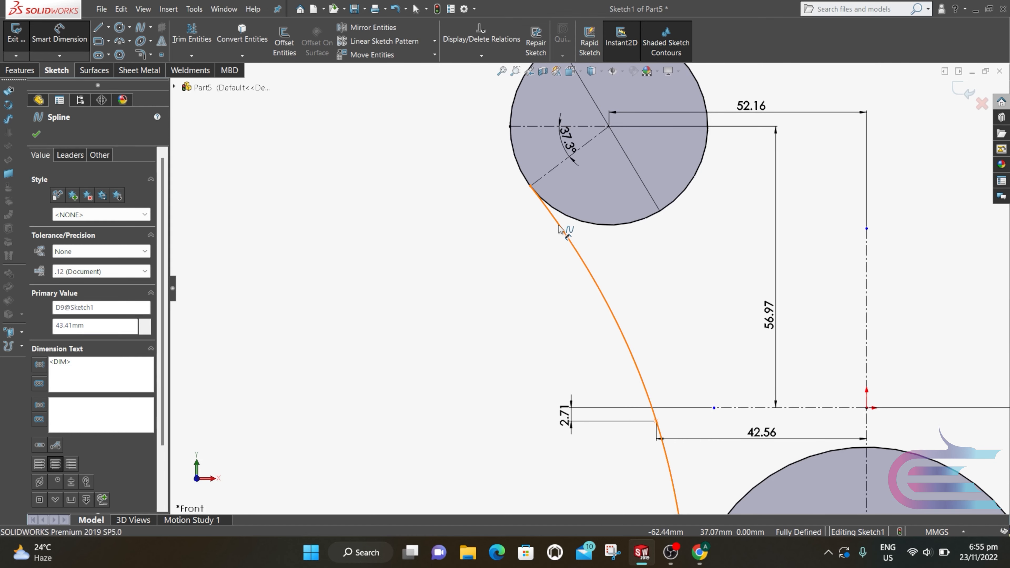
{"action": "left_click", "coordinate": [575, 245]}
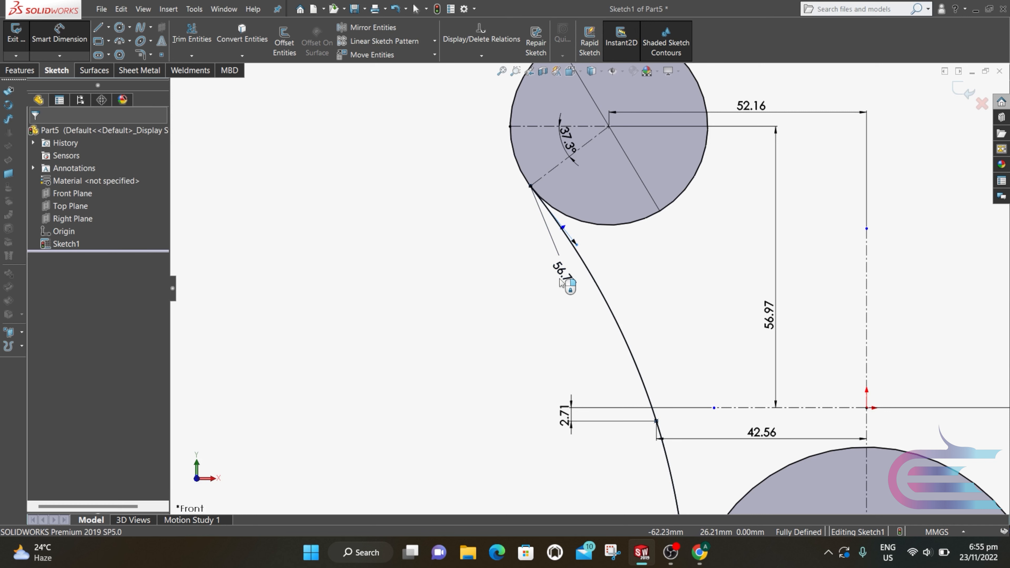
{"action": "left_click", "coordinate": [561, 282]}
{"action": "type", "text": "5"}
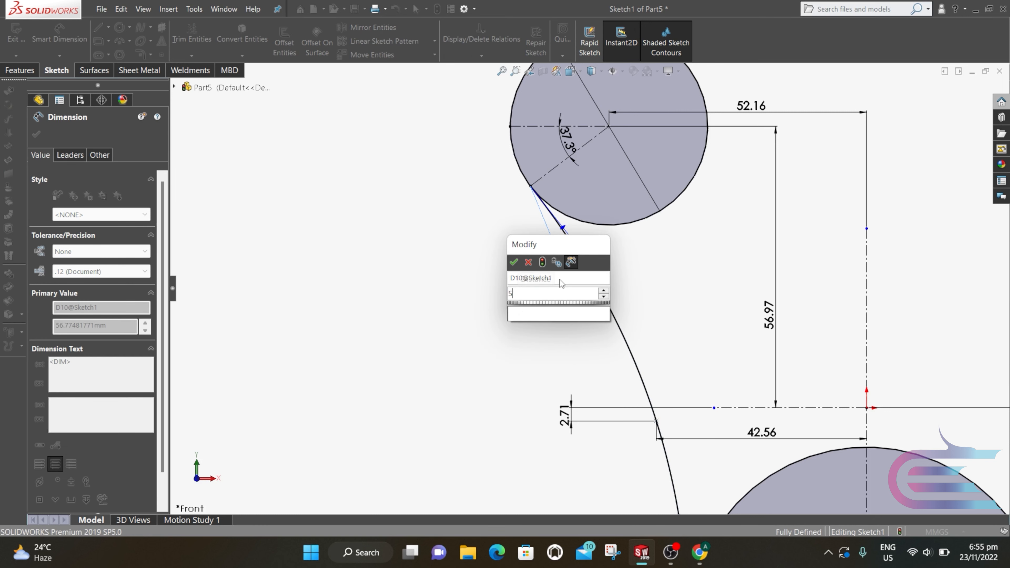
{"action": "type", "text": "5.3"}
{"action": "left_click", "coordinate": [515, 263]}
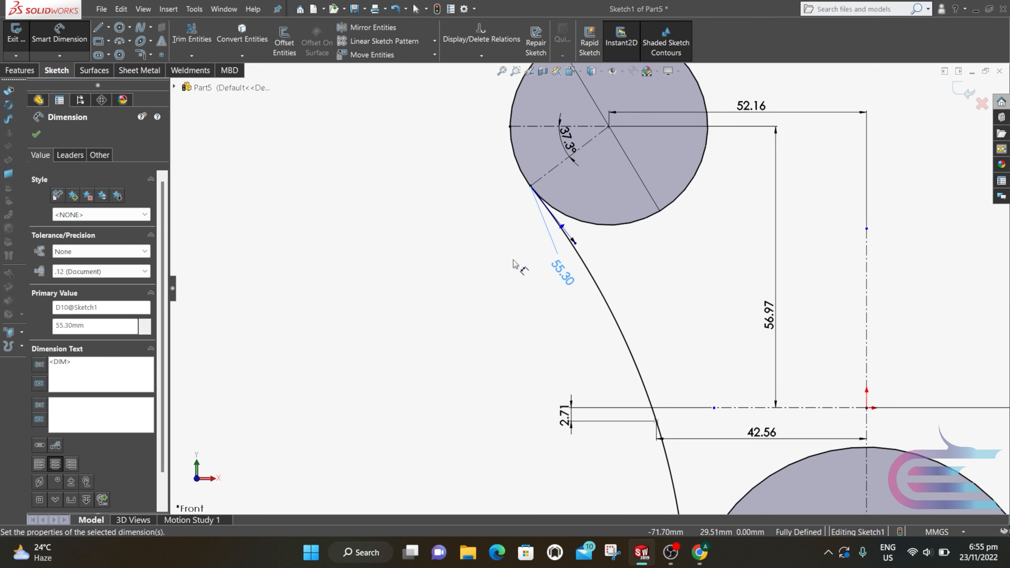
{"action": "key", "text": "Escape"}
{"action": "key", "text": "Escape"}
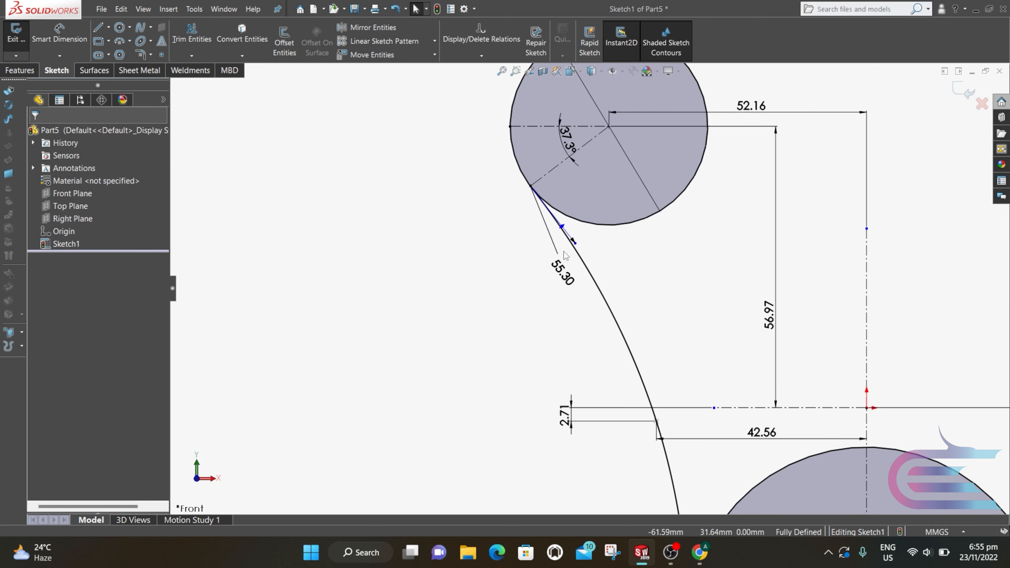
Add a tangent relation between the spline and the 40 mm circle
{"action": "left_click", "coordinate": [582, 258]}
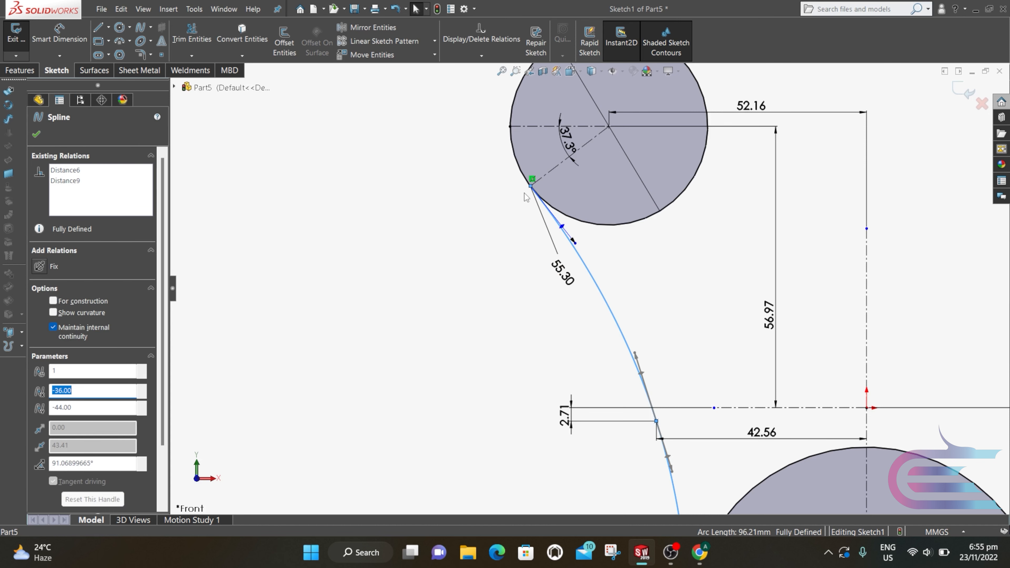
{"action": "left_click", "coordinate": [523, 175]}
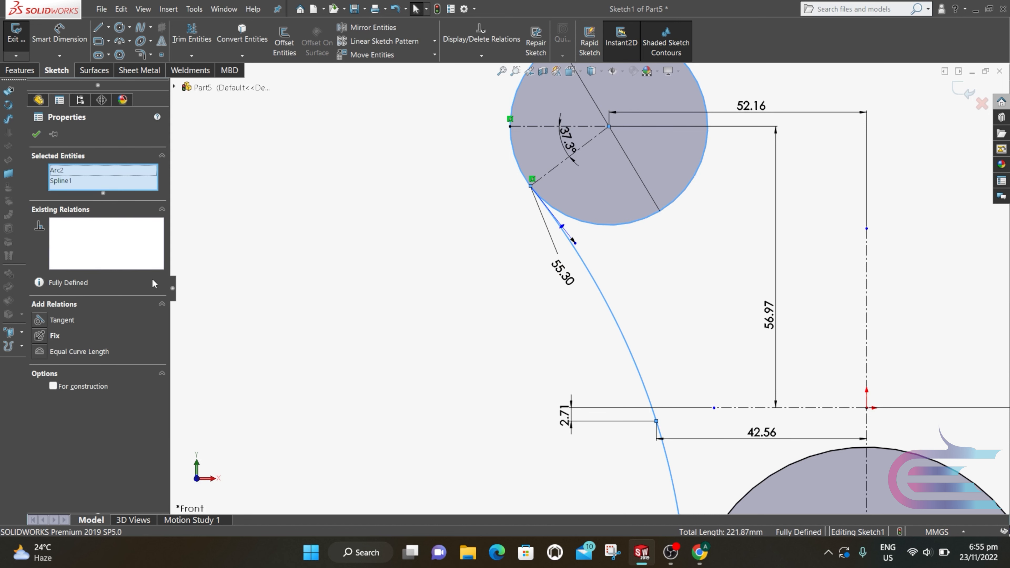
{"action": "left_click", "coordinate": [40, 322]}
Reposition the 55.30 handle dimension's text beside the upper part of the spline, clear of the small circle
{"action": "scroll", "coordinate": [490, 279], "scroll_direction": "up", "scroll_amount": 4}
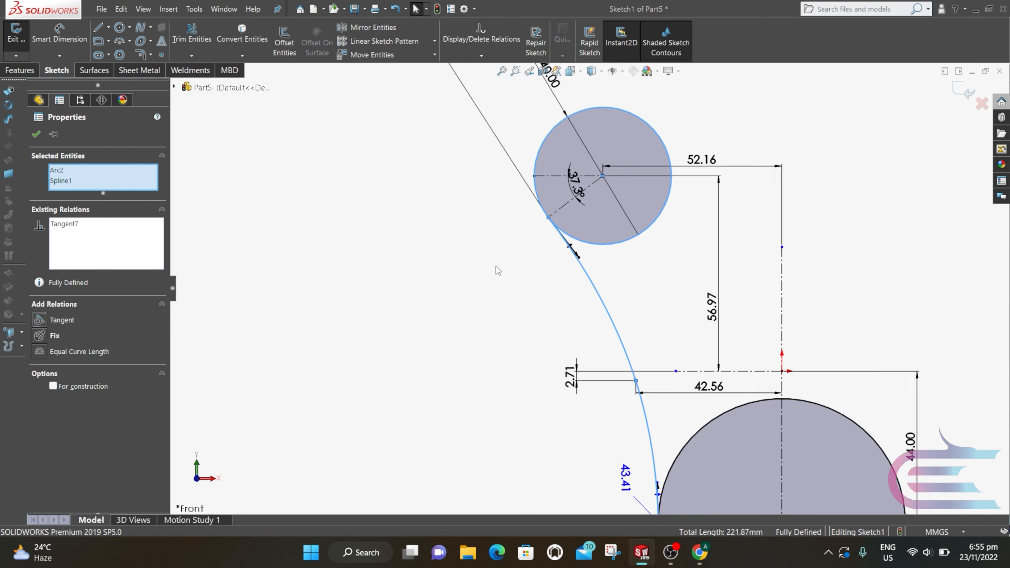
{"action": "scroll", "coordinate": [533, 308], "scroll_direction": "up", "scroll_amount": 1}
{"action": "scroll", "coordinate": [752, 486], "scroll_direction": "down", "scroll_amount": 1}
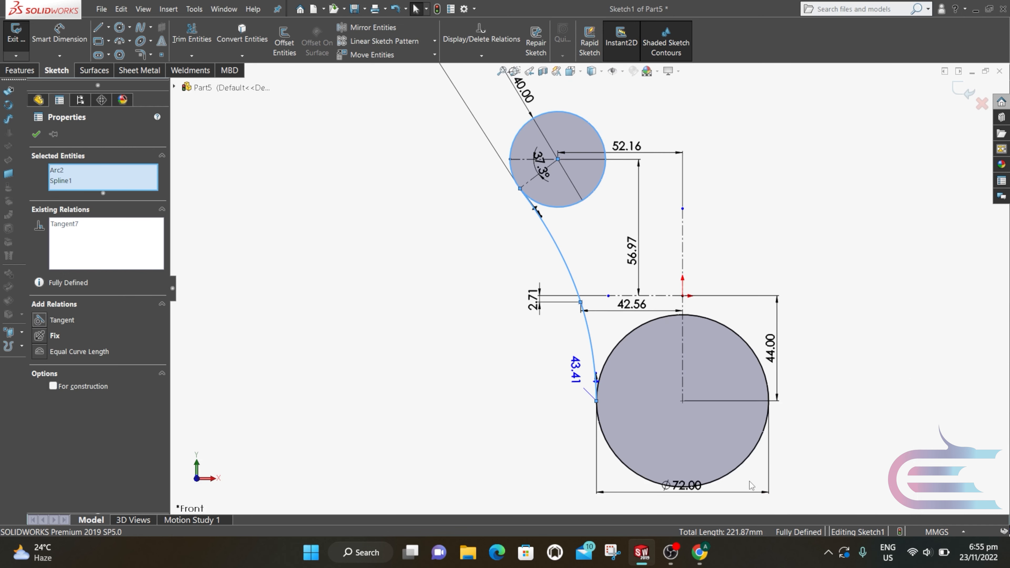
{"action": "scroll", "coordinate": [742, 470], "scroll_direction": "up", "scroll_amount": 1}
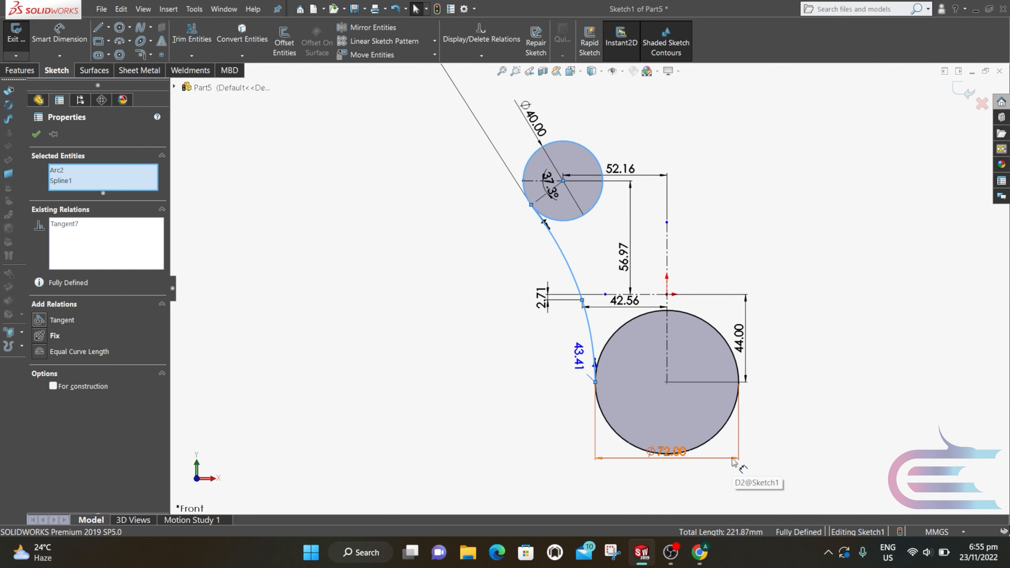
{"action": "scroll", "coordinate": [732, 463], "scroll_direction": "up", "scroll_amount": 1}
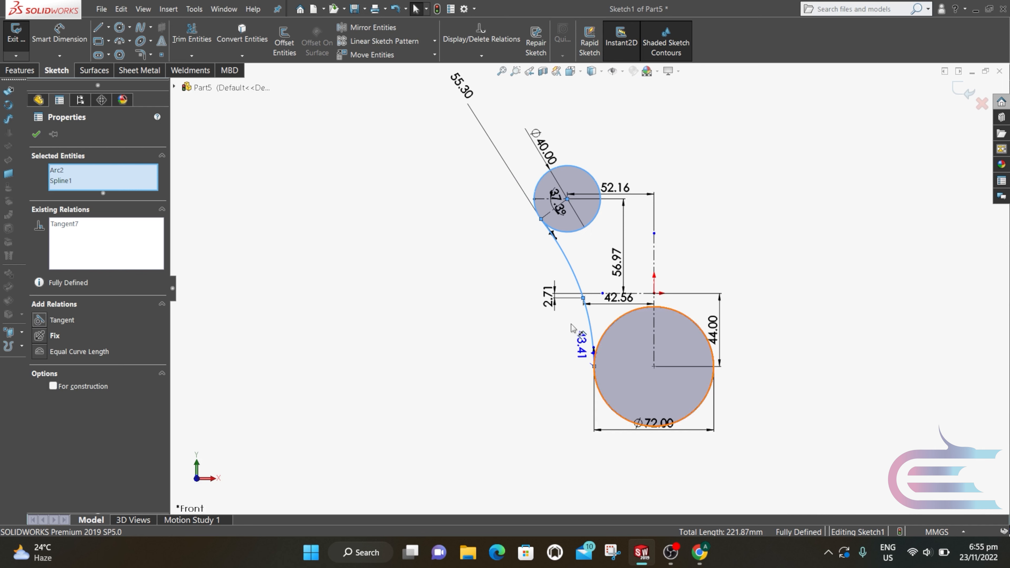
{"action": "mouse_move", "coordinate": [462, 85]}
{"action": "left_mouse_down"}
{"action": "mouse_move", "coordinate": [542, 250]}
{"action": "mouse_move", "coordinate": [536, 236]}
{"action": "left_mouse_up"}
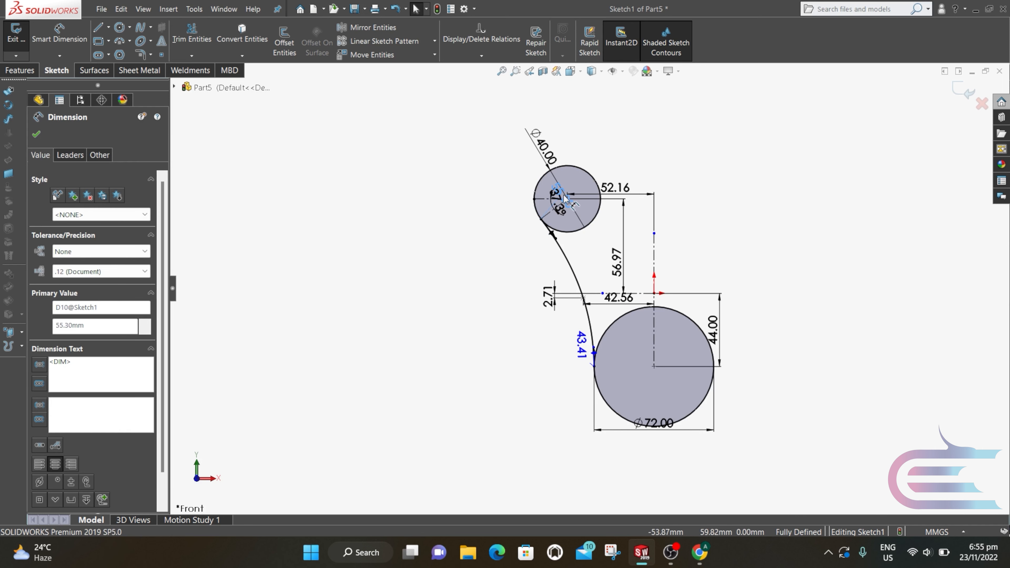
{"action": "left_click_drag", "start_coordinate": [565, 198], "coordinate": [584, 260]}
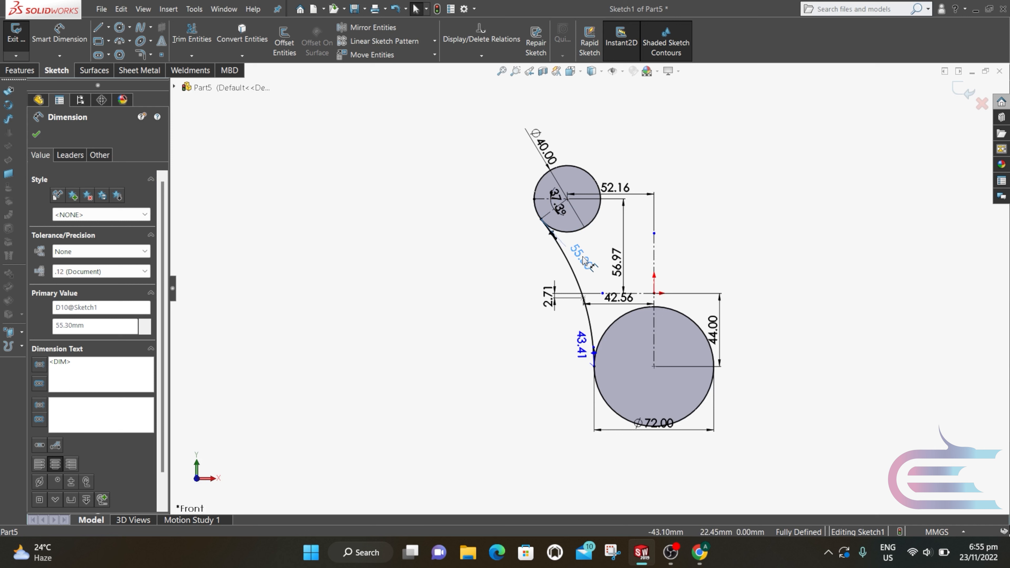
{"action": "left_click", "coordinate": [539, 257]}
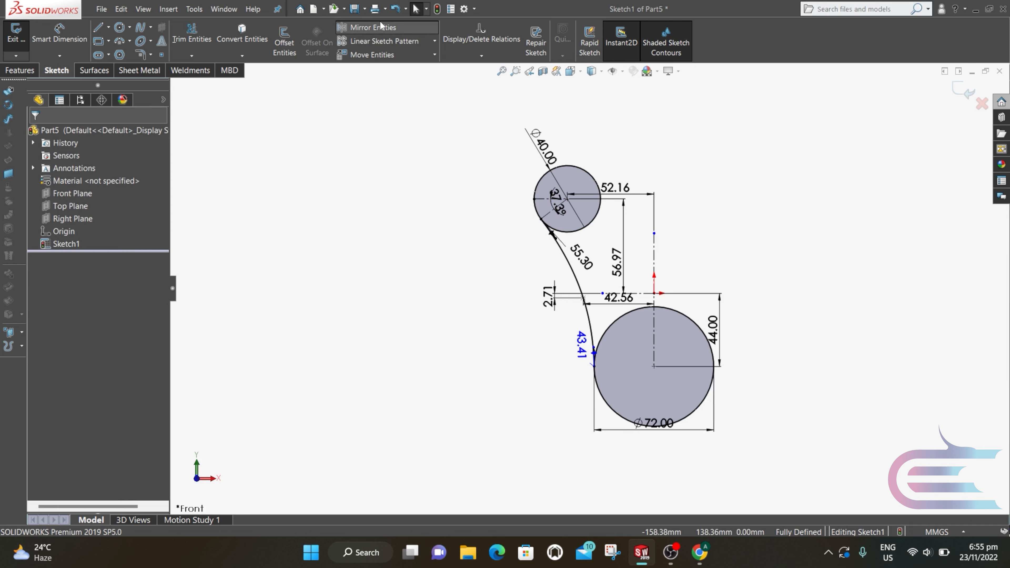
Mirror the 40 mm circle and the spline about the vertical centerline, keeping the originals
{"action": "left_click", "coordinate": [372, 27]}
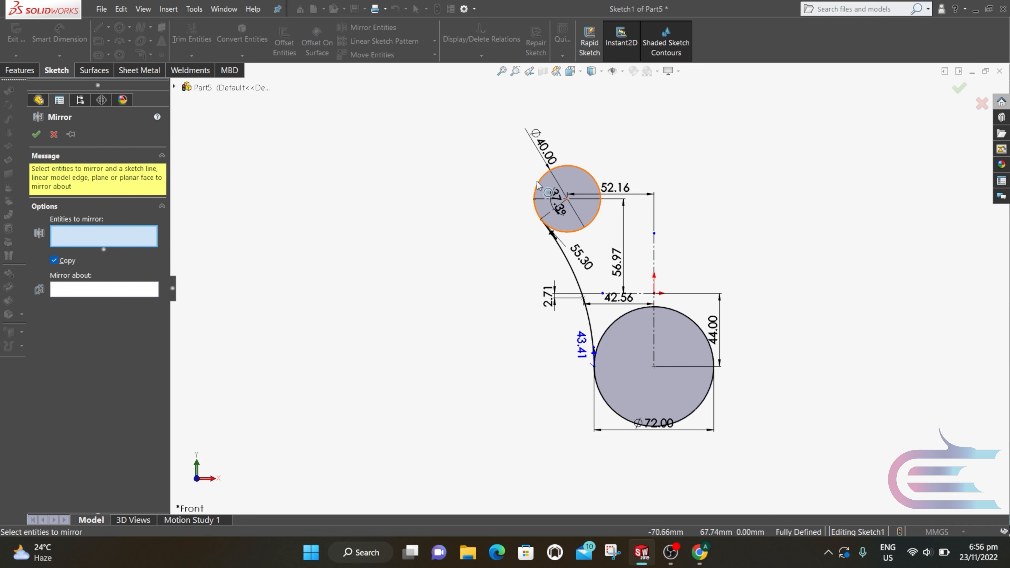
{"action": "left_click", "coordinate": [547, 220]}
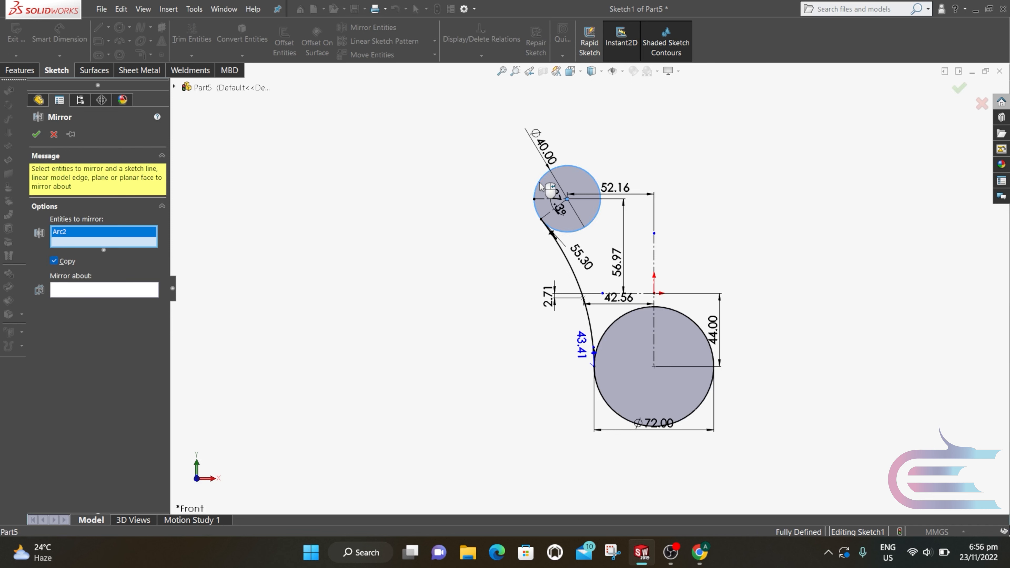
{"action": "left_click", "coordinate": [568, 266]}
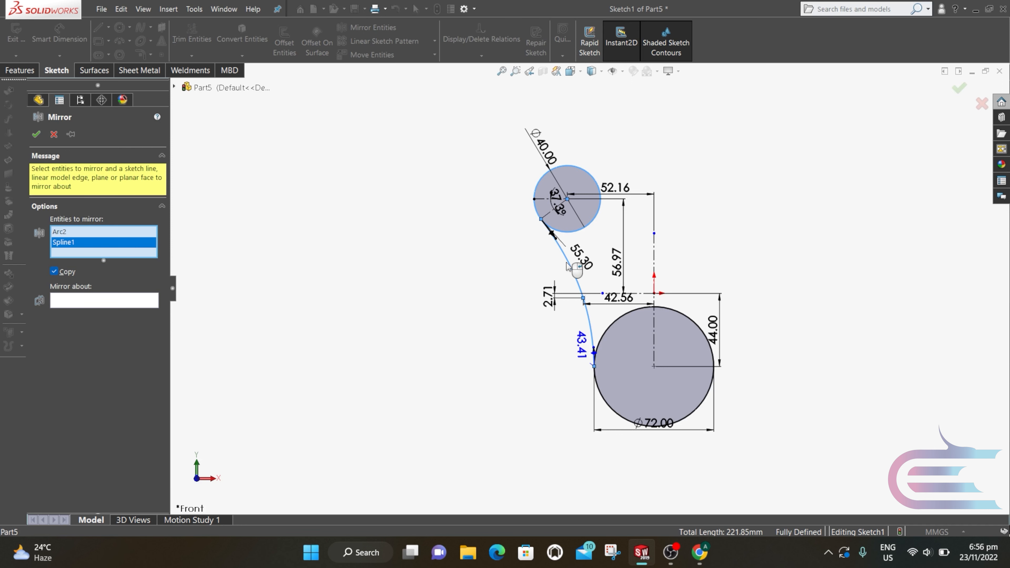
{"action": "left_click", "coordinate": [126, 304]}
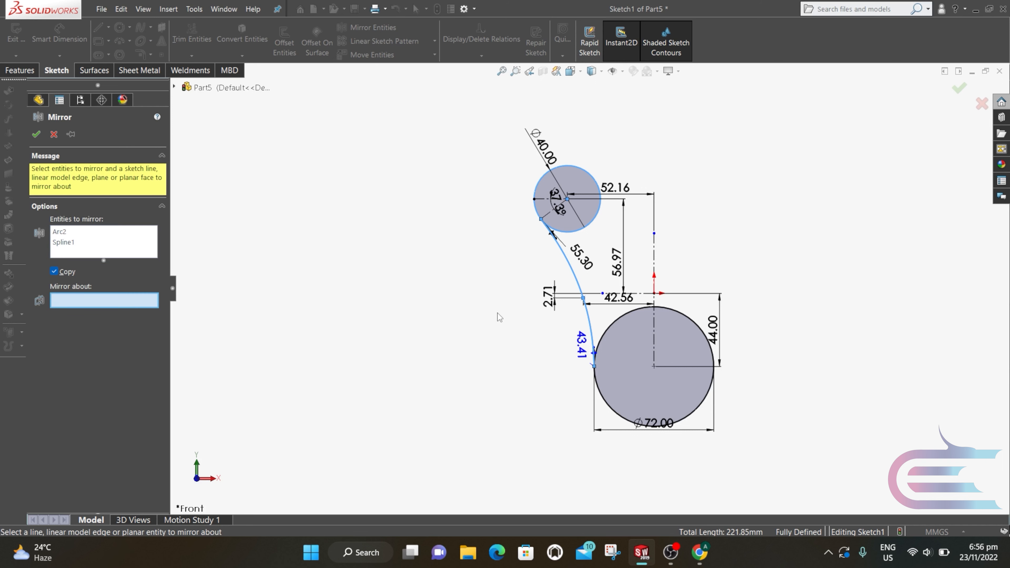
{"action": "left_click", "coordinate": [654, 263]}
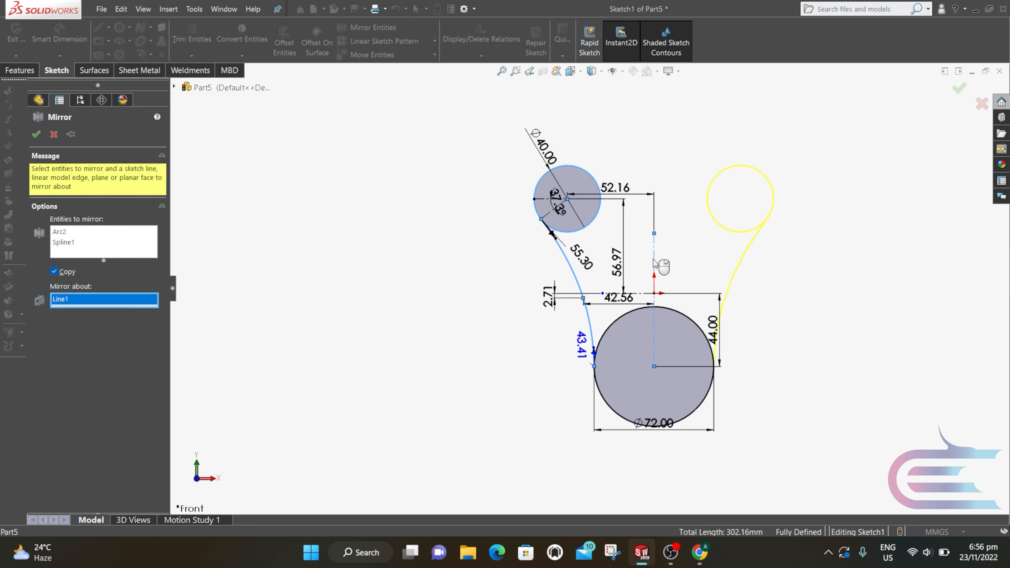
{"action": "left_click", "coordinate": [36, 135]}
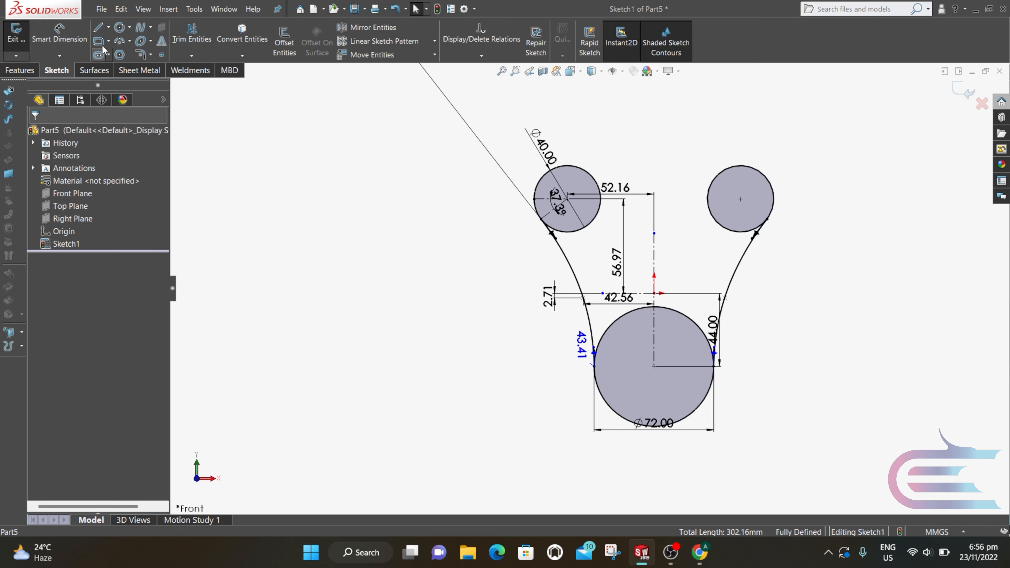
Draw a circle centered on the origin and tangent to the outer side of the mirrored small circle, about 97.24 mm in radius
{"action": "left_click", "coordinate": [119, 29]}
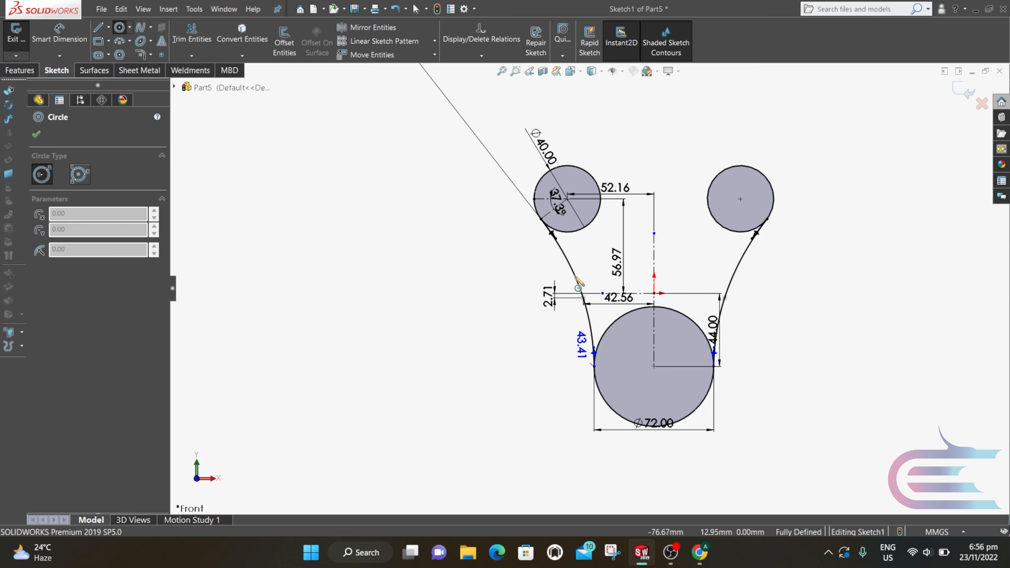
{"action": "left_click", "coordinate": [654, 293]}
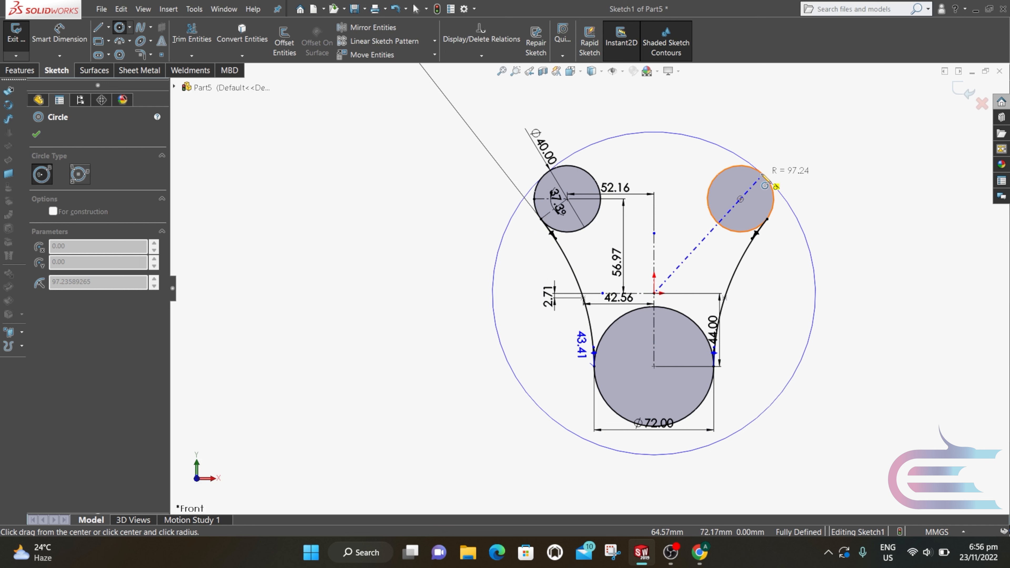
{"action": "left_click", "coordinate": [762, 175]}
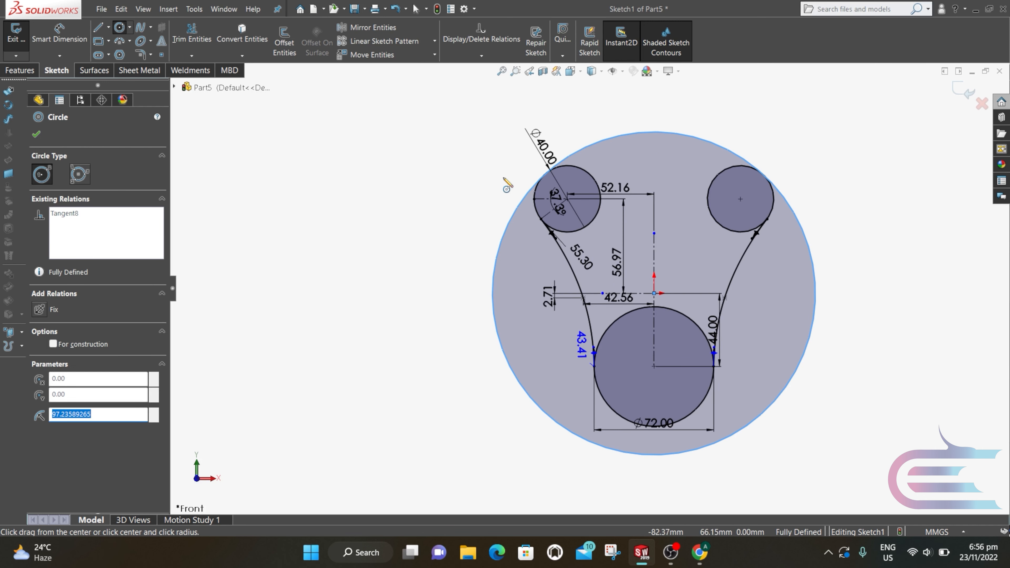
Power-trim the outer circle's lower arc, both small circles' inner arcs and the 72 mm circle's upper arc to leave one closed outline
{"action": "left_click", "coordinate": [192, 36]}
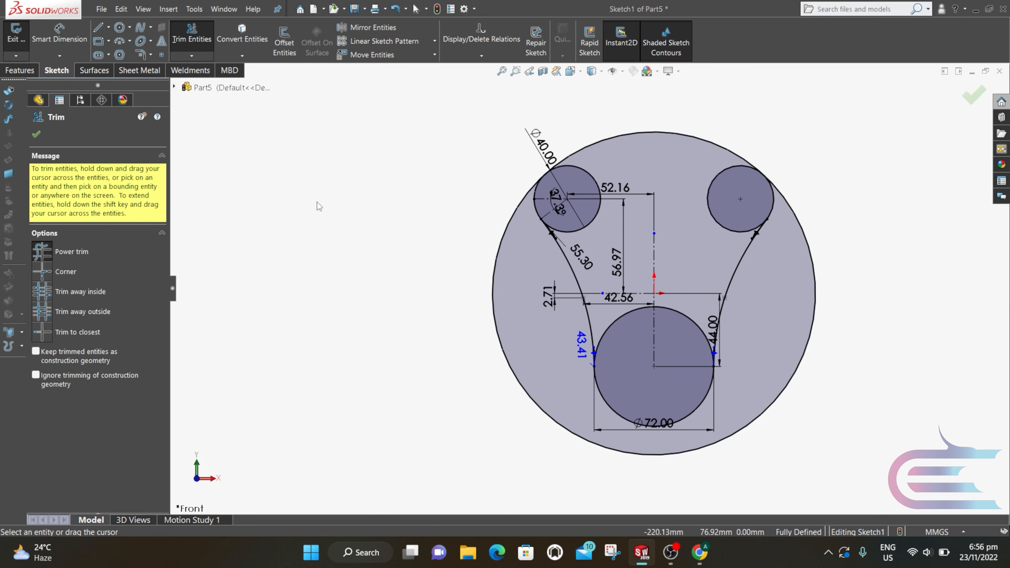
{"action": "left_click_drag", "start_coordinate": [459, 346], "coordinate": [496, 325]}
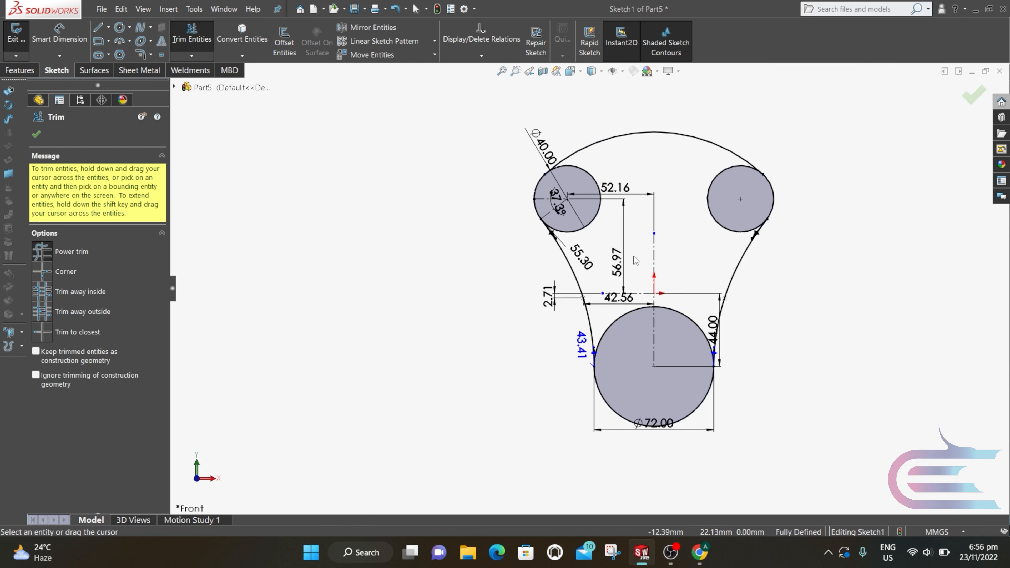
{"action": "left_click_drag", "start_coordinate": [608, 233], "coordinate": [594, 218]}
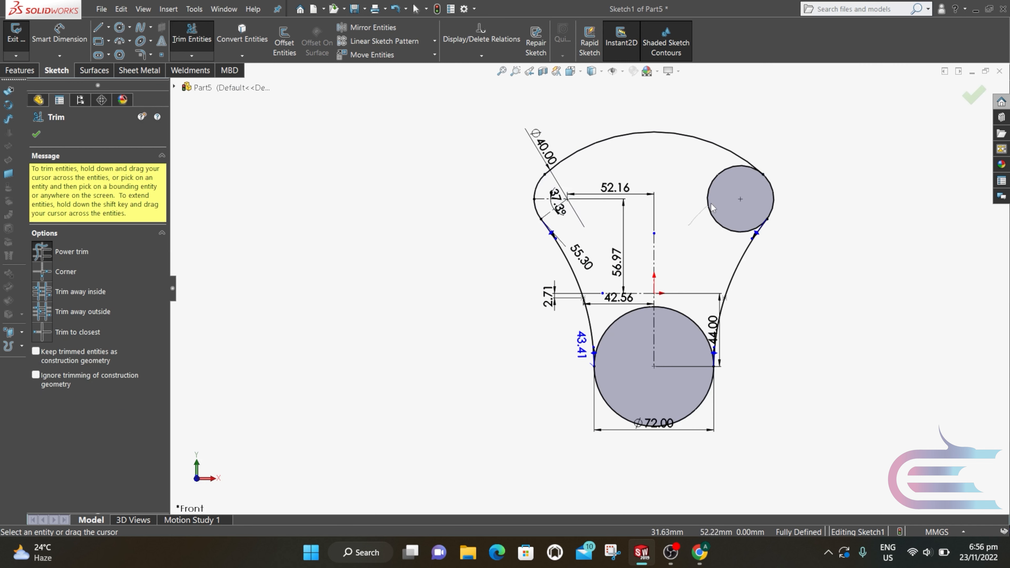
{"action": "left_click_drag", "start_coordinate": [711, 207], "coordinate": [696, 224]}
{"action": "left_click_drag", "start_coordinate": [693, 299], "coordinate": [683, 328]}
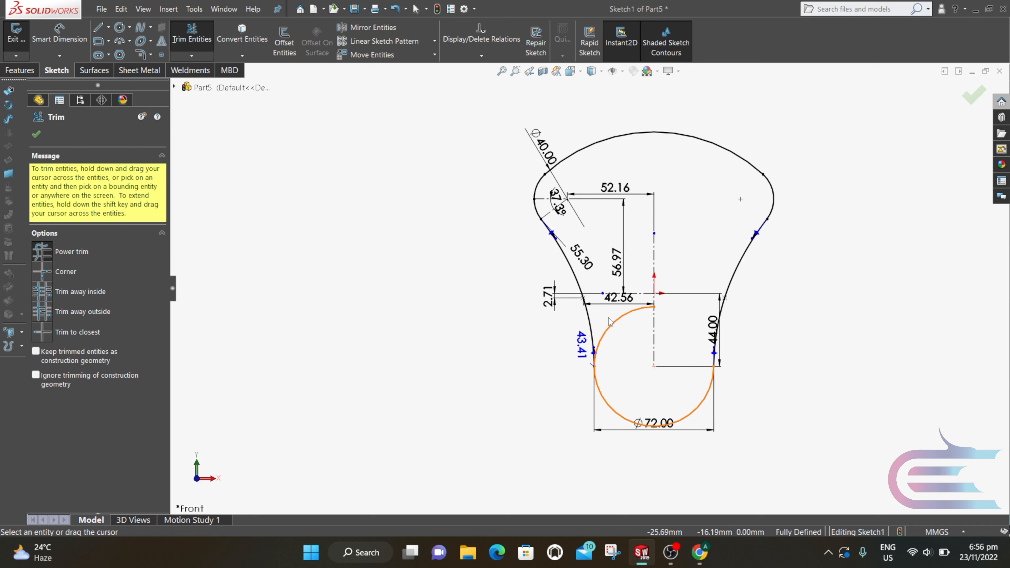
{"action": "left_click_drag", "start_coordinate": [608, 317], "coordinate": [616, 330]}
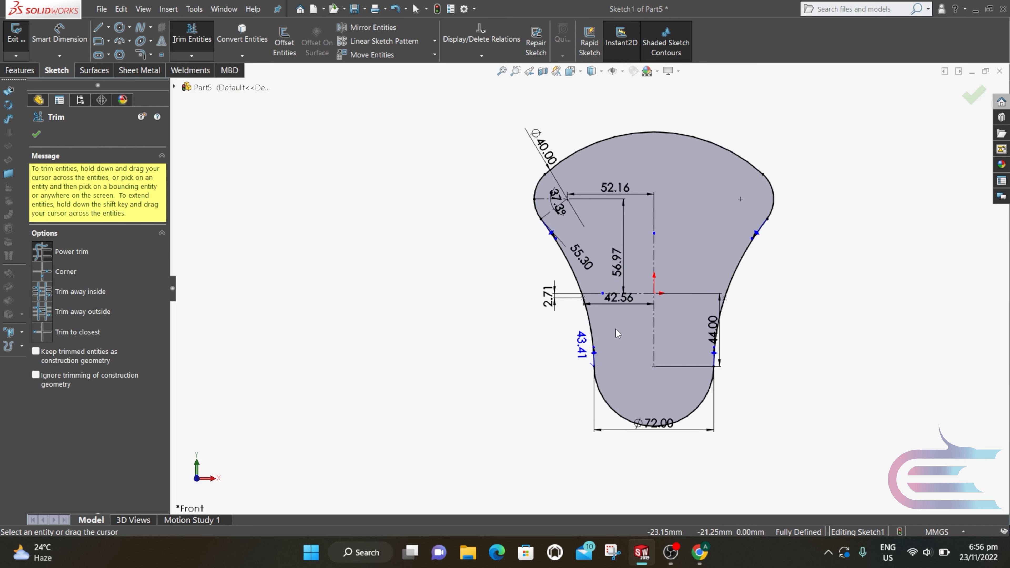
{"action": "scroll", "coordinate": [615, 329], "scroll_direction": "up", "scroll_amount": 2}
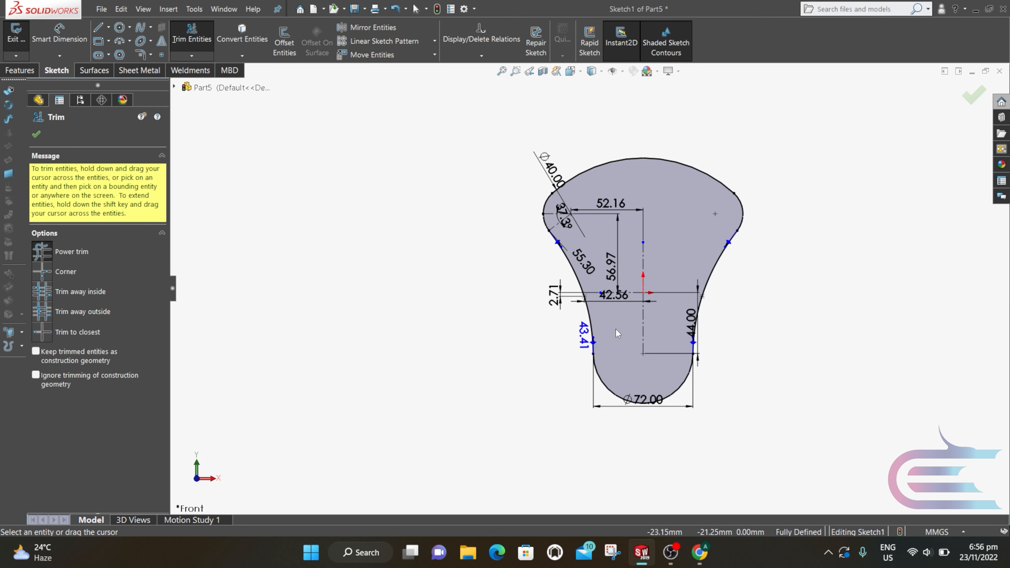
{"action": "left_click", "coordinate": [971, 95]}
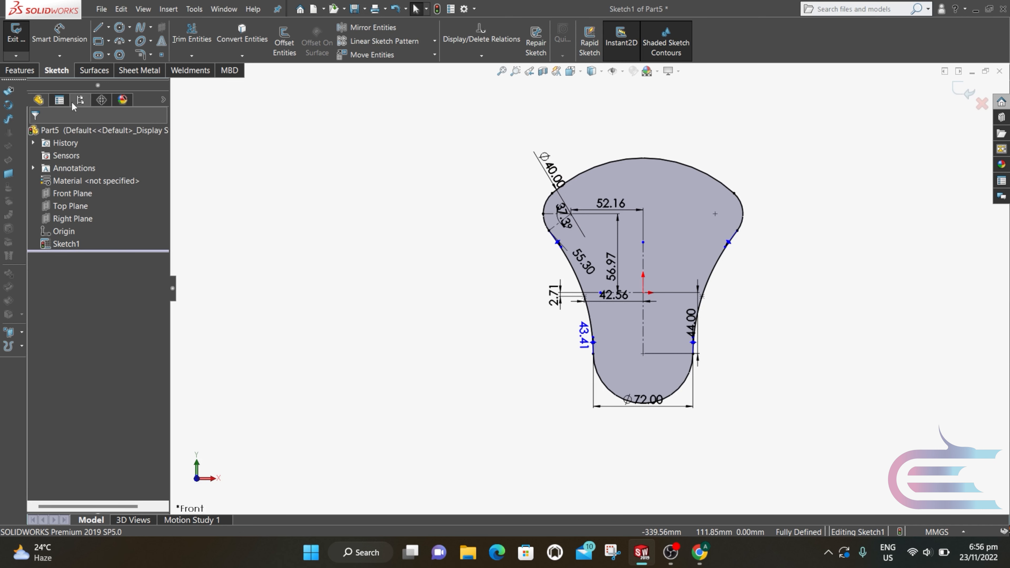
Extrude the closed outline as a blind boss 15 mm deep from the sketch plane
{"action": "left_click", "coordinate": [33, 71]}
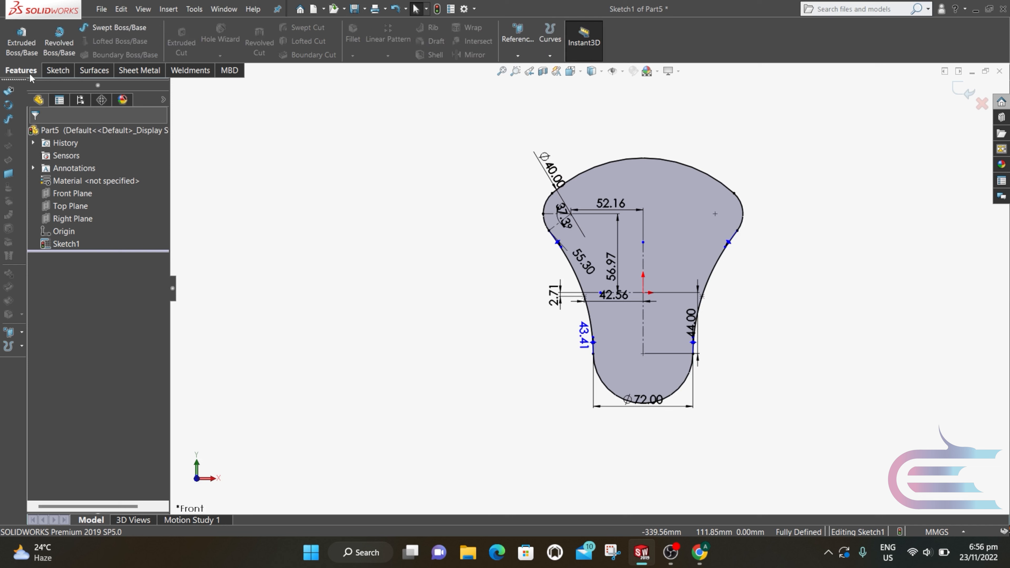
{"action": "left_click", "coordinate": [29, 48]}
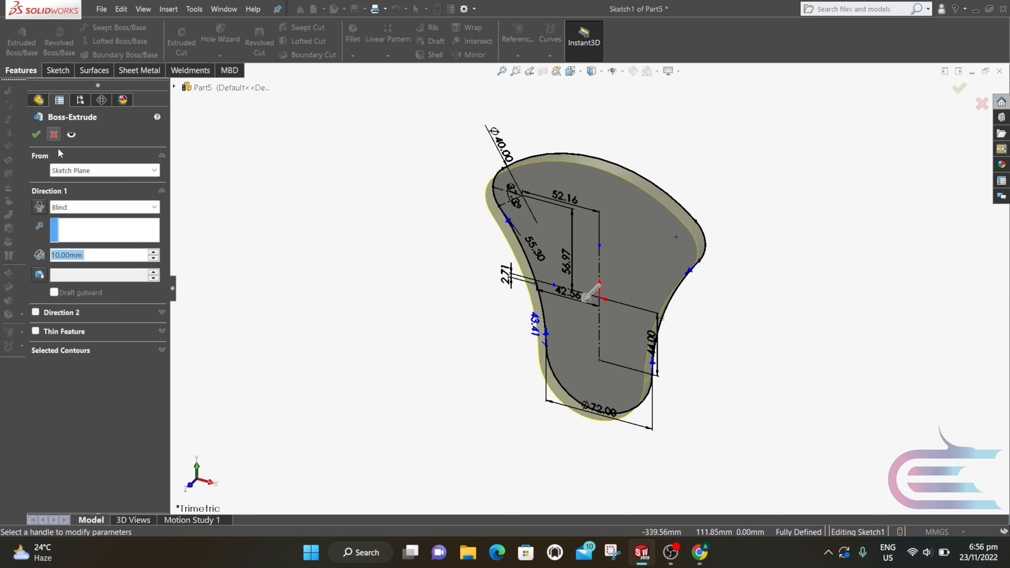
{"action": "type", "text": "1"}
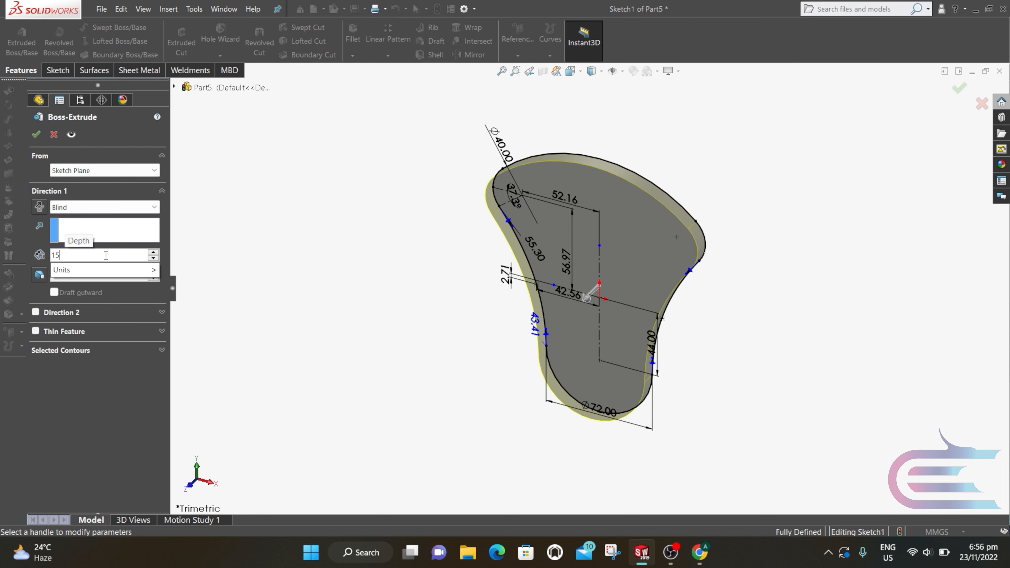
{"action": "type", "text": "5"}
{"action": "key", "text": "Return"}
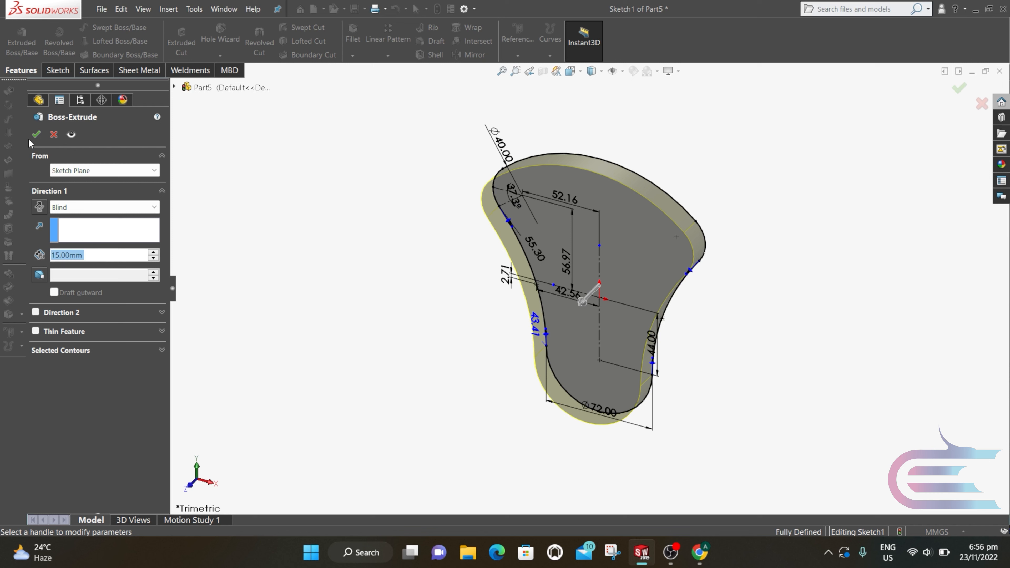
{"action": "left_click", "coordinate": [36, 135]}
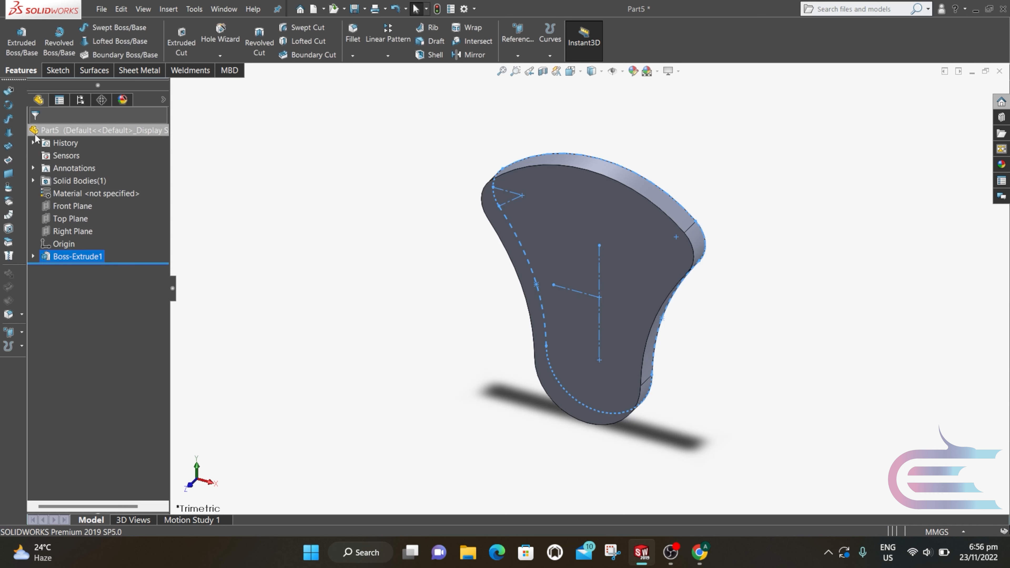
{"action": "left_click", "coordinate": [235, 264]}
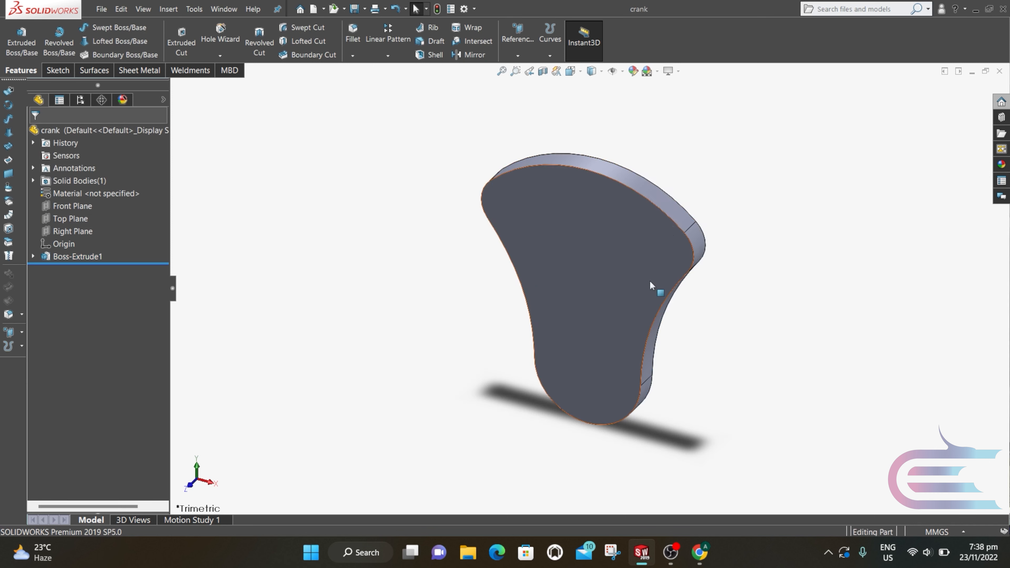
Start a new sketch on the plate's flat rear face and orient the view normal to it
{"action": "middle_click_drag", "start_coordinate": [722, 309], "coordinate": [593, 334]}
{"action": "left_click", "coordinate": [607, 339]}
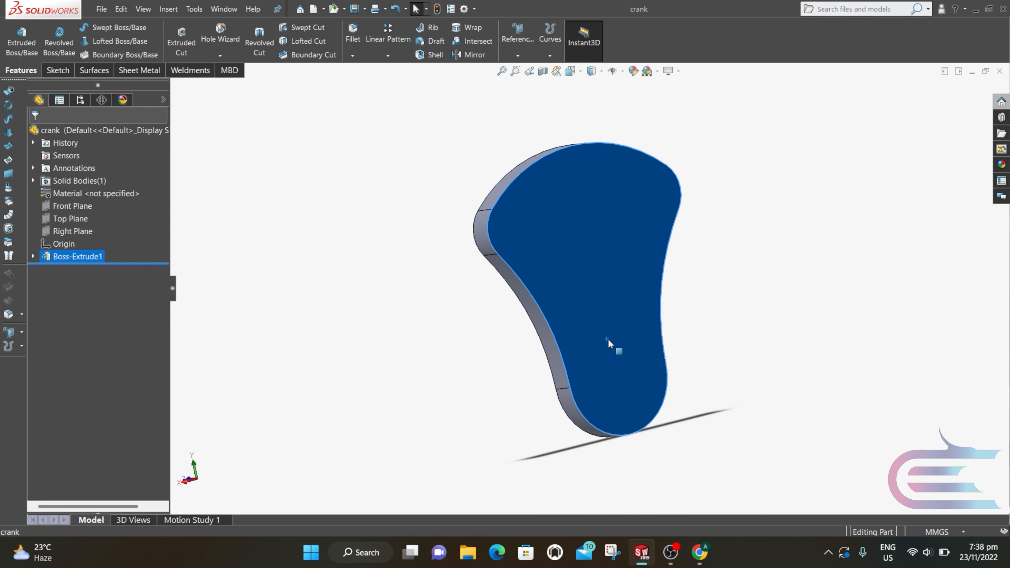
{"action": "right_click", "coordinate": [607, 338]}
{"action": "left_click", "coordinate": [638, 306]}
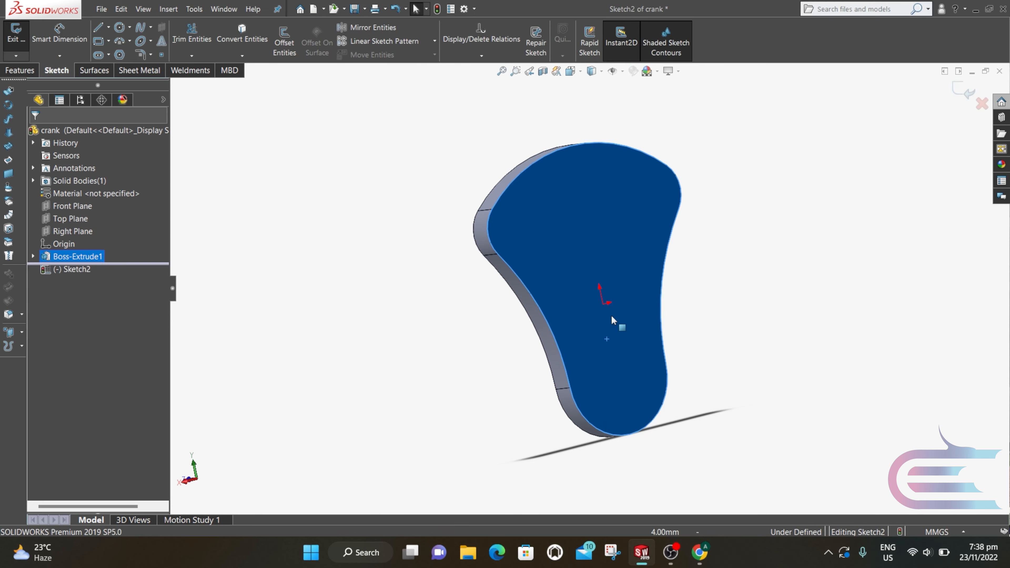
{"action": "left_click", "coordinate": [580, 71]}
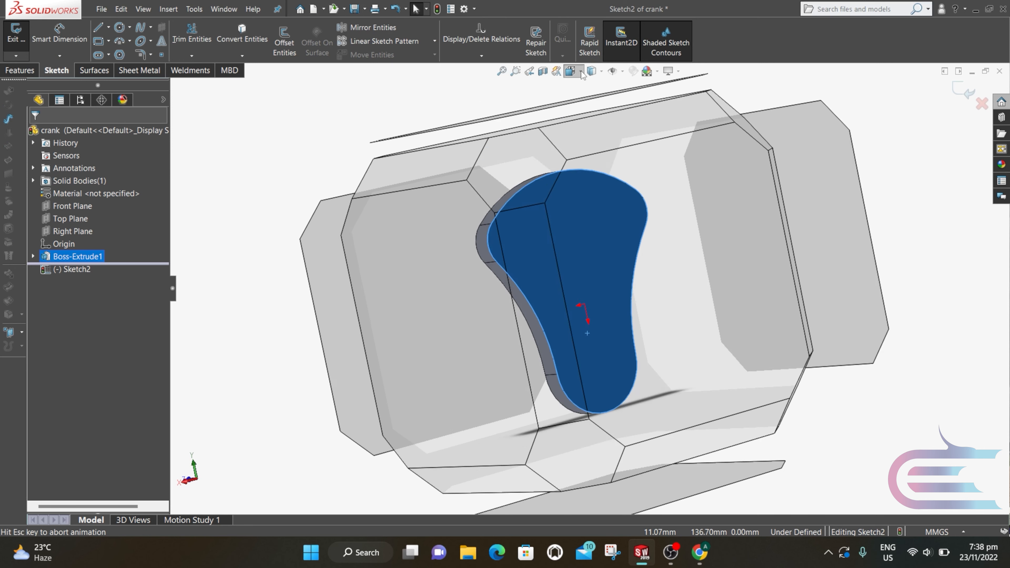
{"action": "left_click", "coordinate": [630, 130]}
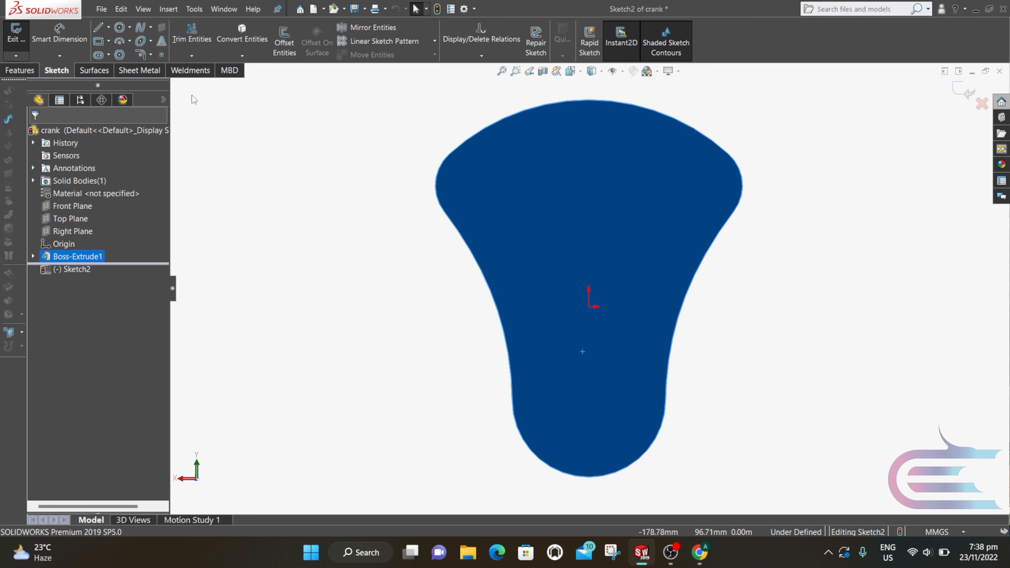
Draw a vertical centerline down the rear face from the top arc's midpoint to the bottom arc's lowest point
{"action": "left_click", "coordinate": [110, 28]}
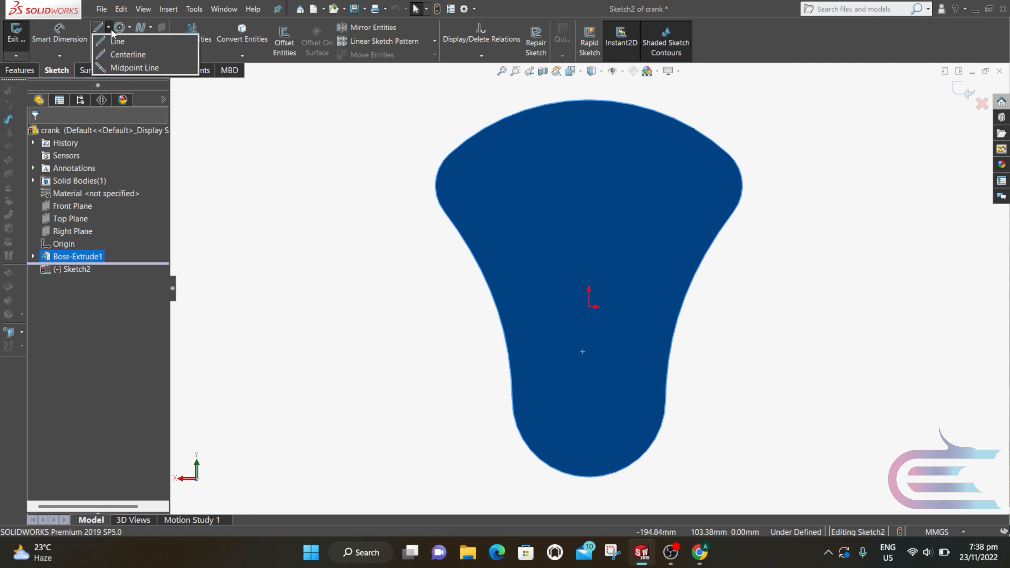
{"action": "left_click", "coordinate": [119, 55]}
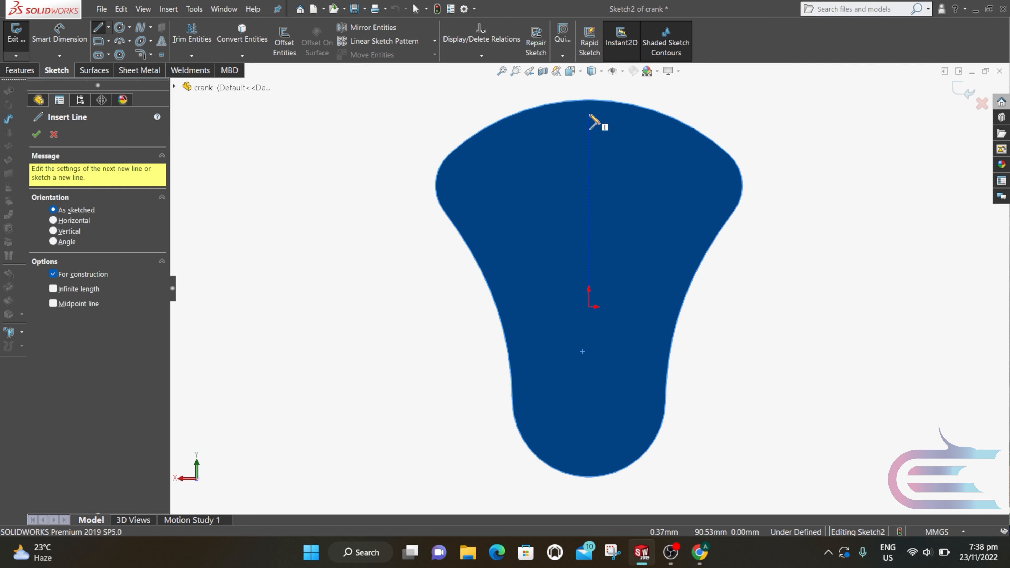
{"action": "left_click", "coordinate": [589, 99]}
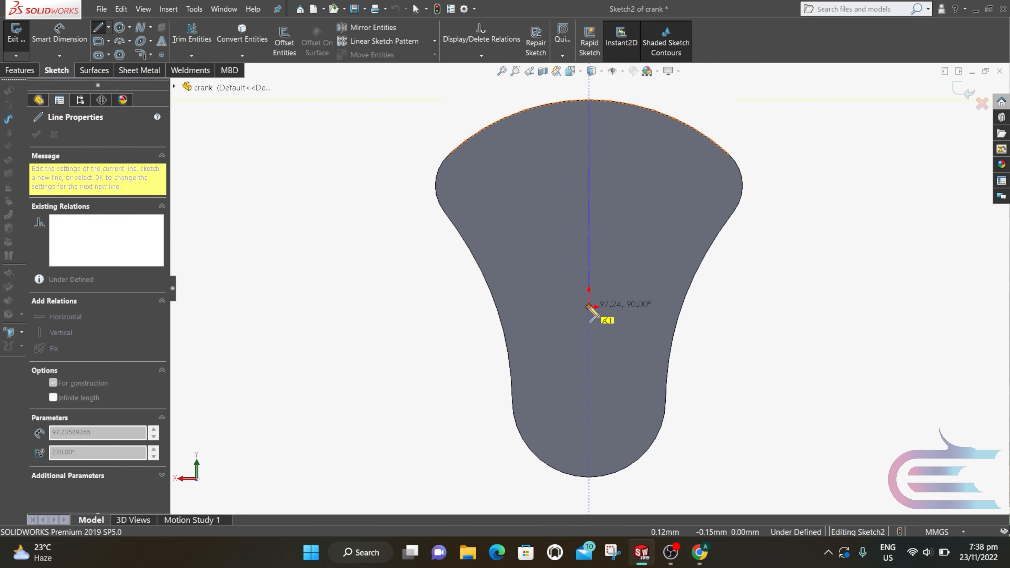
{"action": "left_click", "coordinate": [589, 476]}
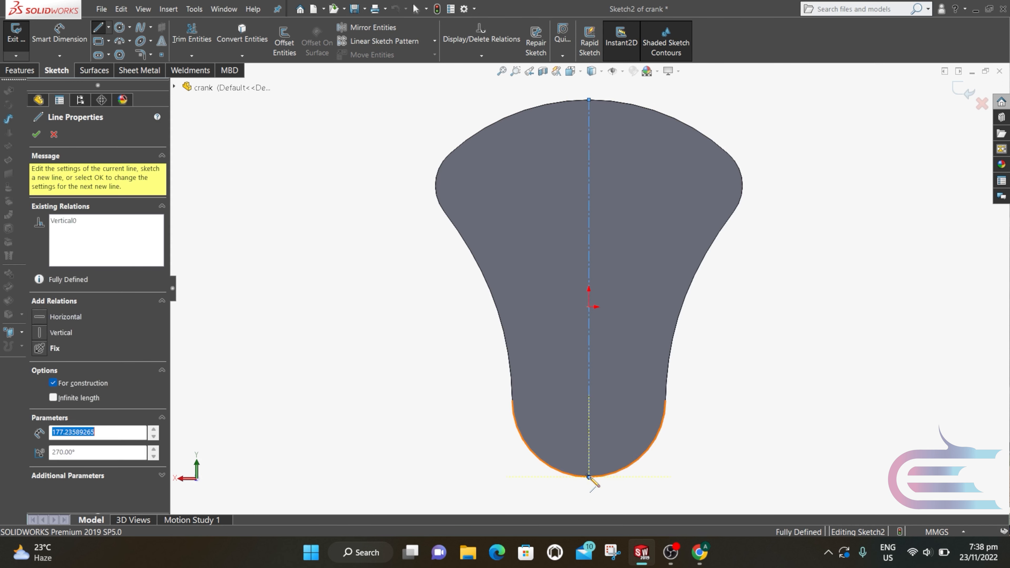
{"action": "key", "text": "Escape"}
{"action": "key", "text": "Escape"}
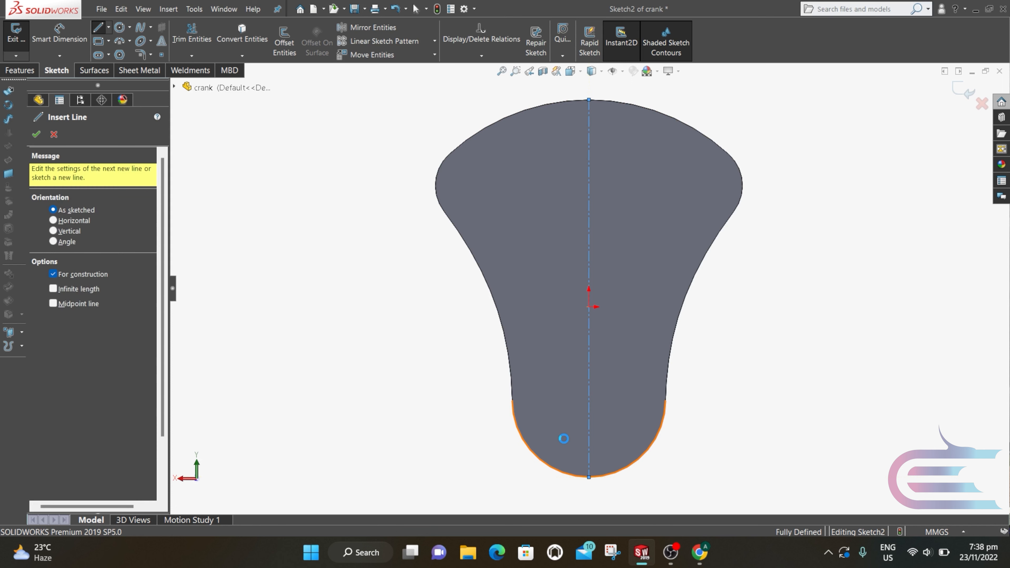
Draw a circle centered on the centerline's midpoint and dimension its diameter to 72 mm
{"action": "left_click", "coordinate": [120, 28]}
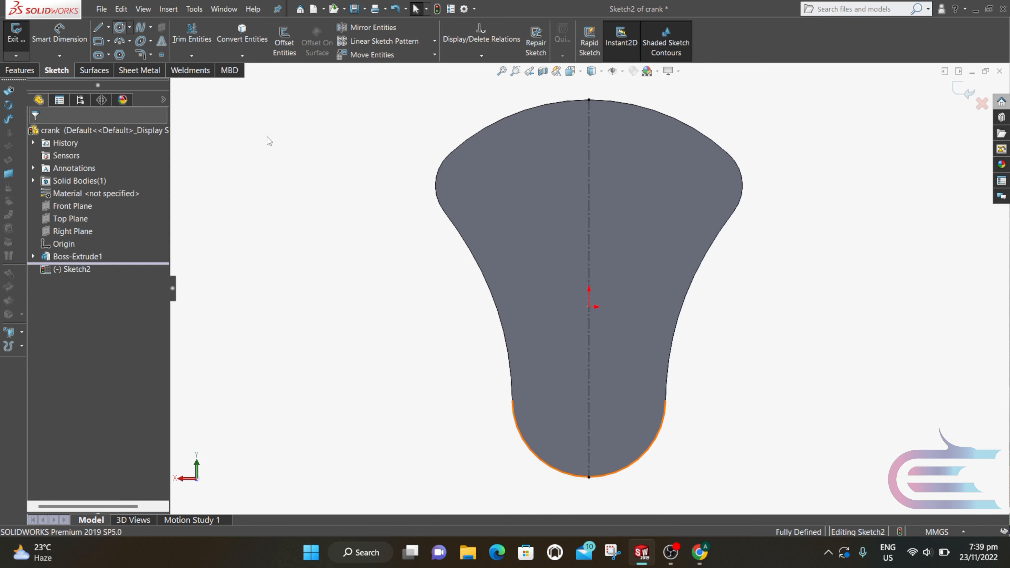
{"action": "left_click", "coordinate": [589, 289]}
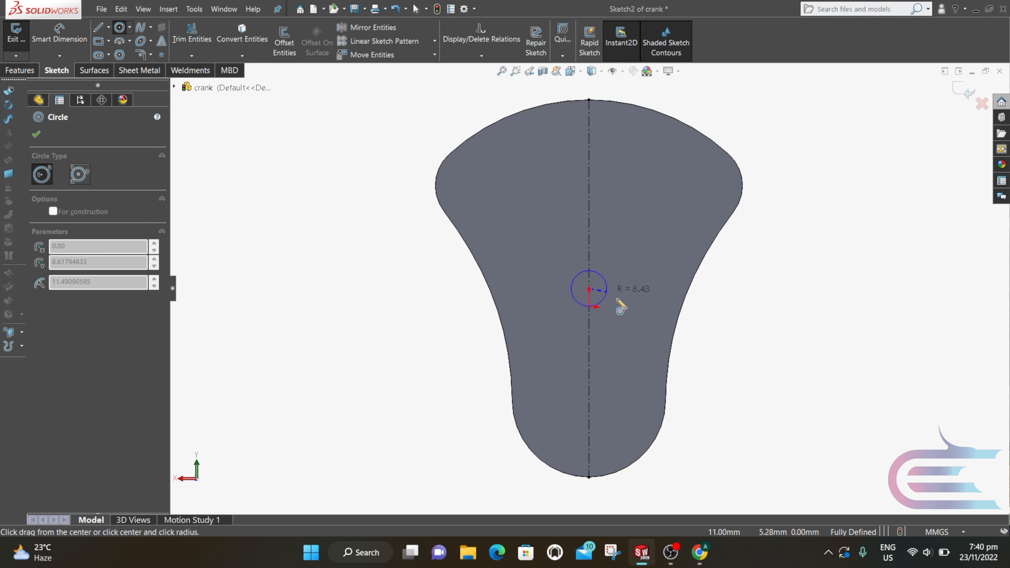
{"action": "left_click", "coordinate": [656, 326]}
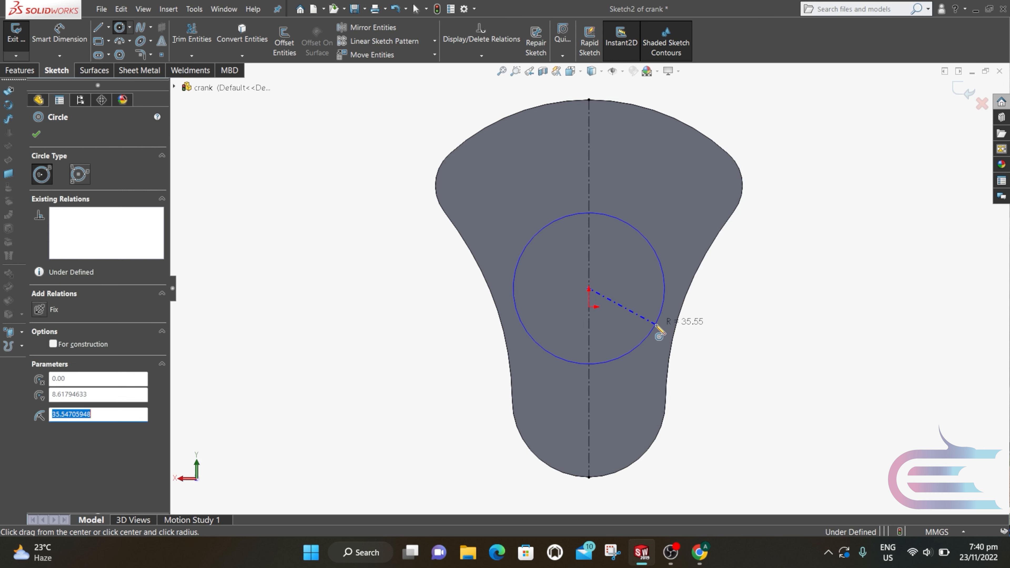
{"action": "left_click", "coordinate": [68, 38]}
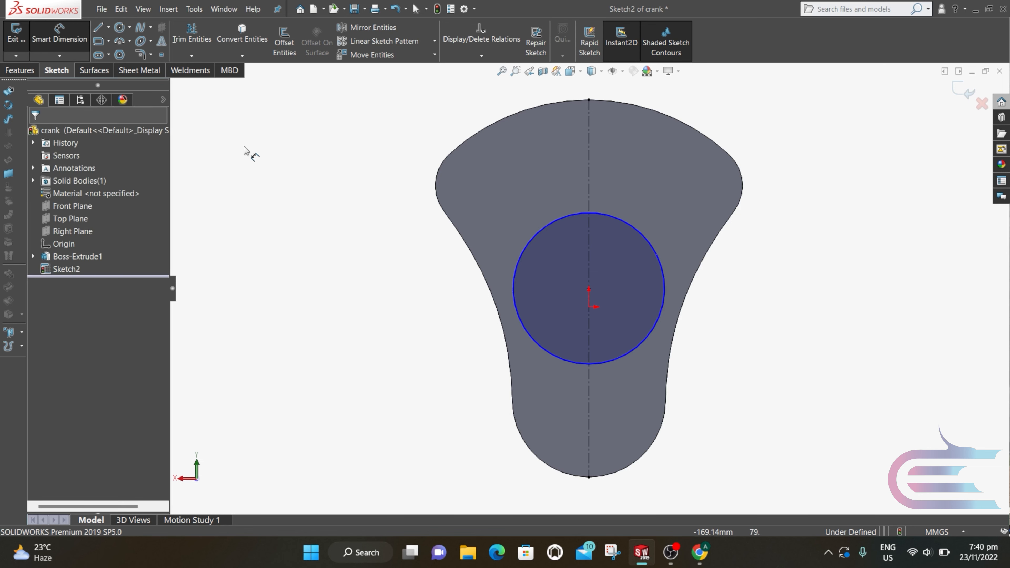
{"action": "left_click", "coordinate": [665, 287]}
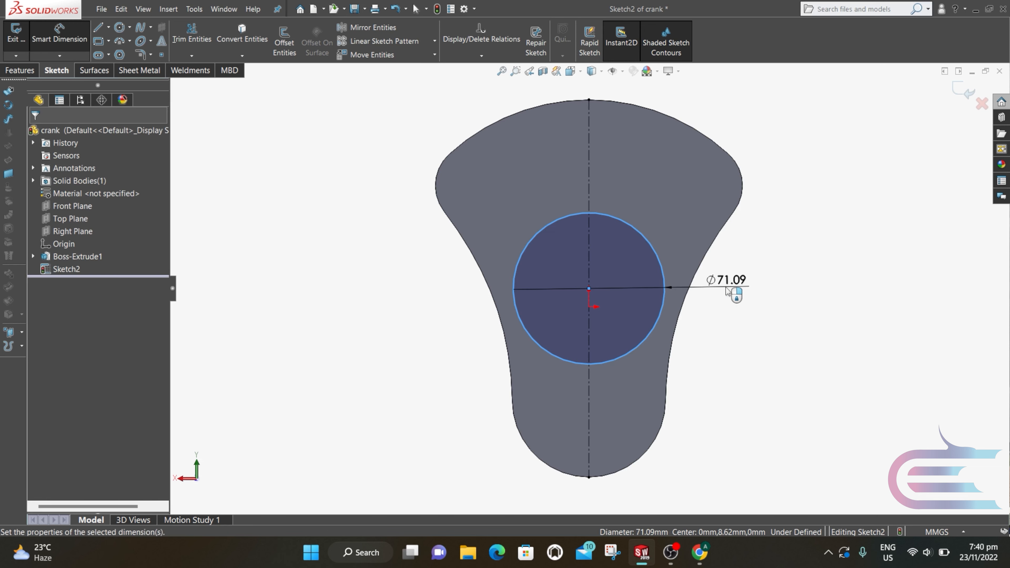
{"action": "left_click", "coordinate": [727, 289]}
{"action": "type", "text": "72"}
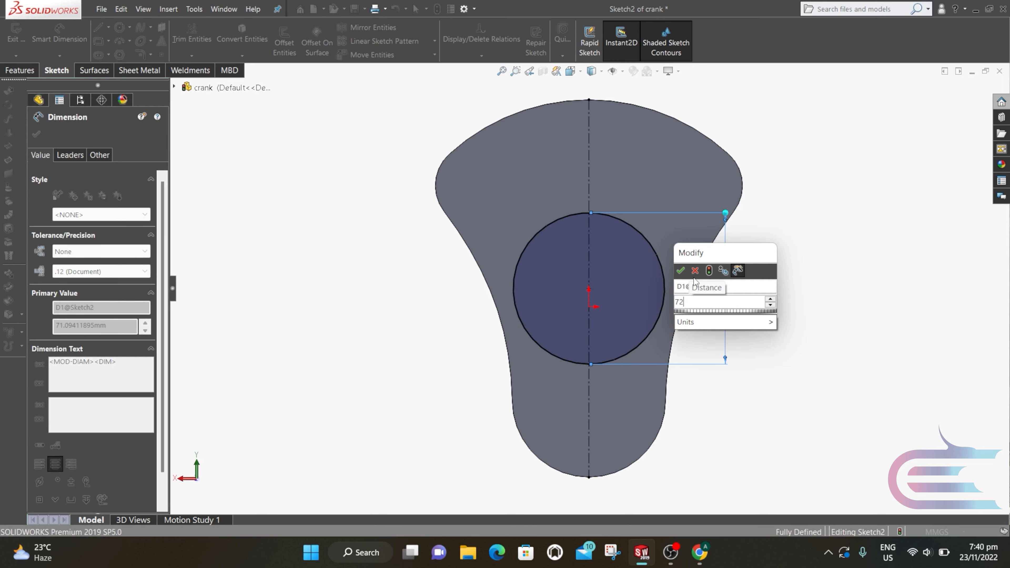
{"action": "left_click", "coordinate": [681, 271]}
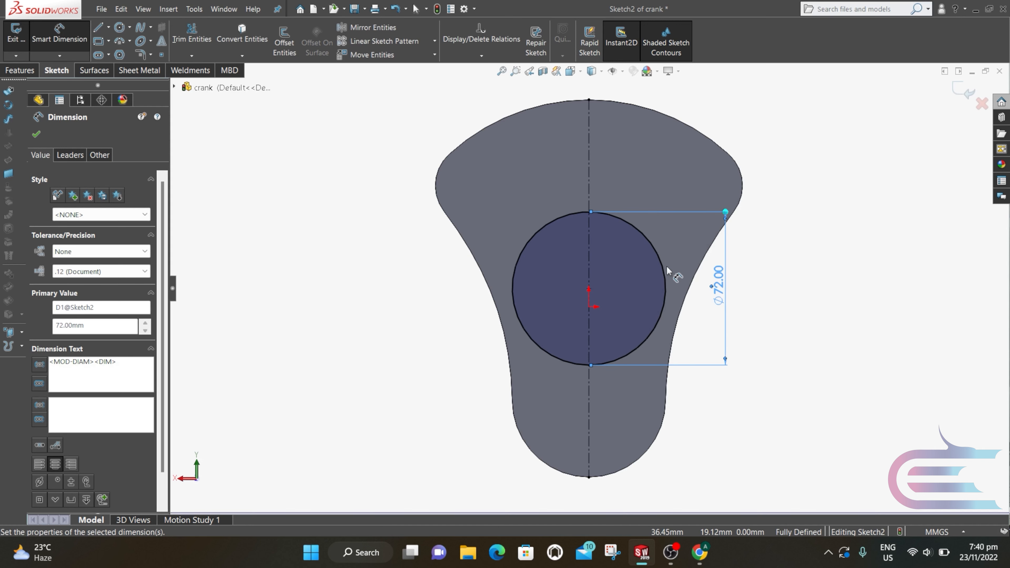
Extrude the 72 mm circle 38 mm outward from the rear face with merged result, and save the part
{"action": "left_click", "coordinate": [25, 71]}
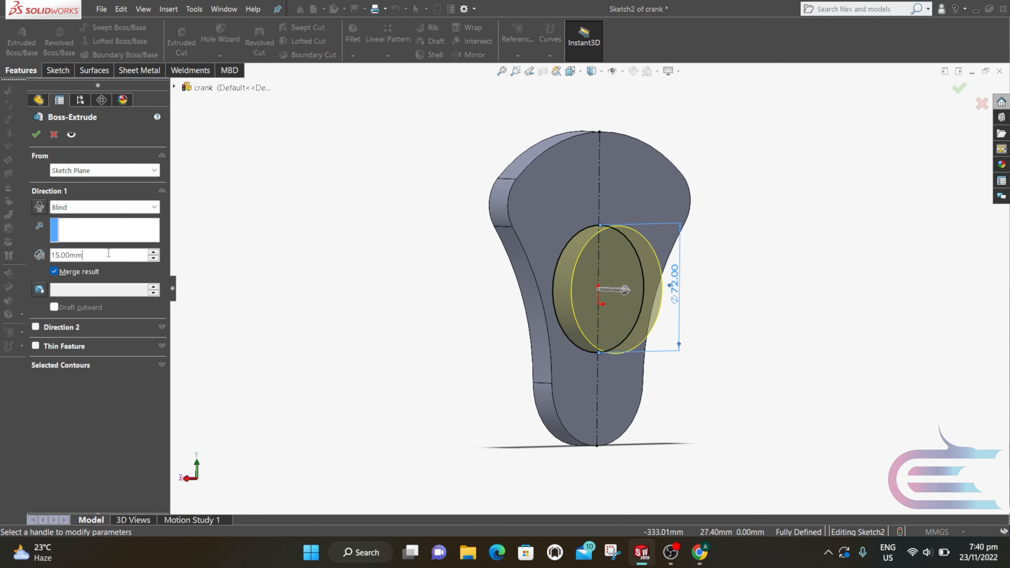
{"action": "type", "text": "3"}
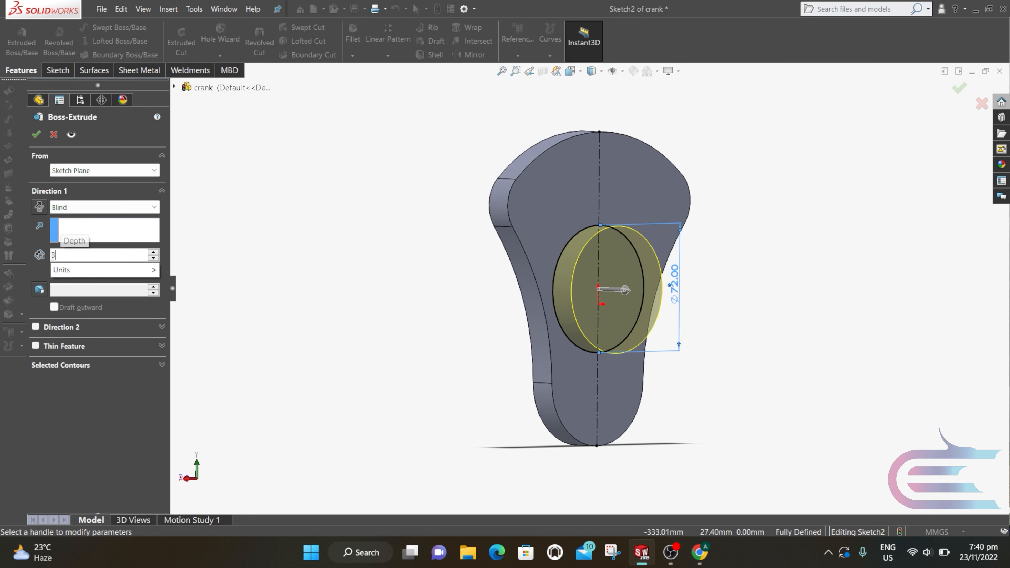
{"action": "type", "text": "8"}
{"action": "key", "text": "Return"}
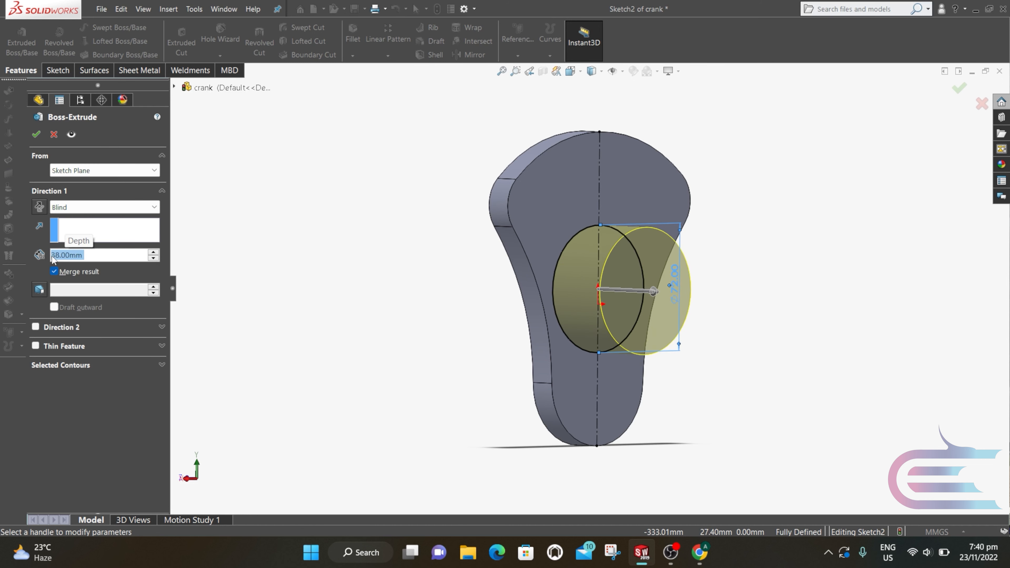
{"action": "left_click", "coordinate": [35, 134]}
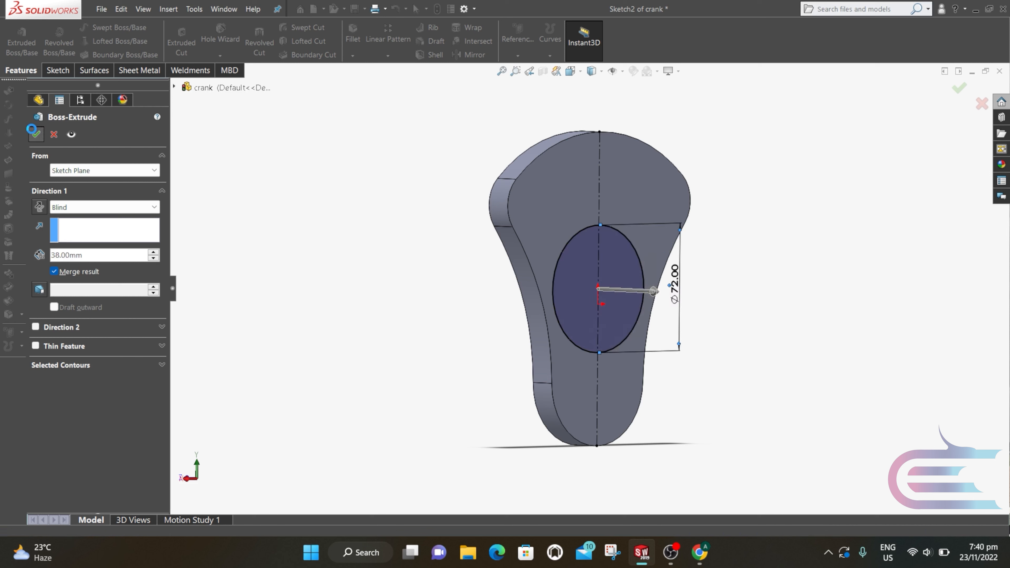
{"action": "left_click", "coordinate": [252, 263]}
{"action": "key", "text": "ctrl+s"}
Start a new sketch on the plate's flat front face and orient the view normal to it
{"action": "middle_click_drag", "start_coordinate": [252, 267], "coordinate": [473, 257]}
{"action": "right_click", "coordinate": [602, 353]}
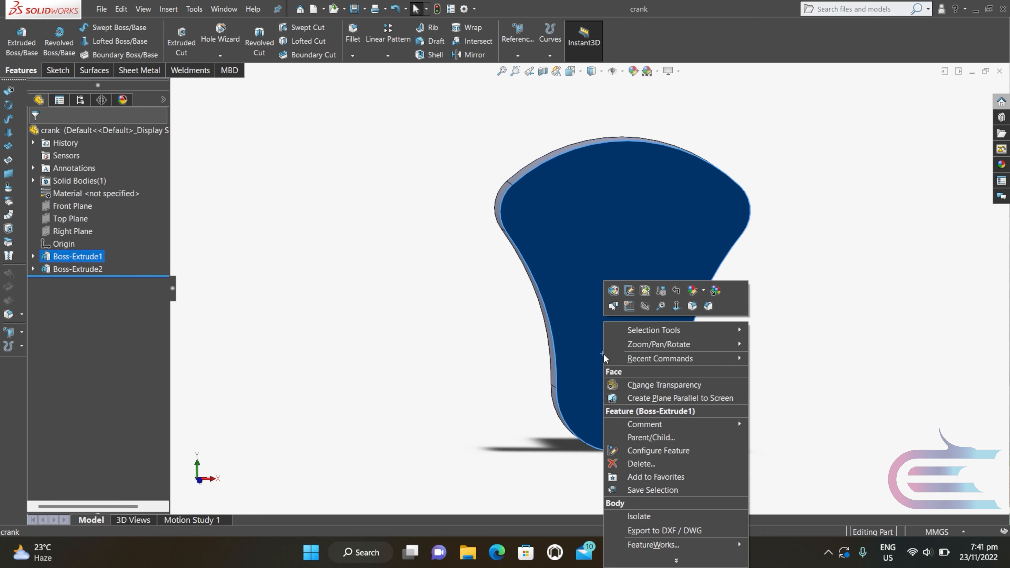
{"action": "left_click", "coordinate": [628, 305]}
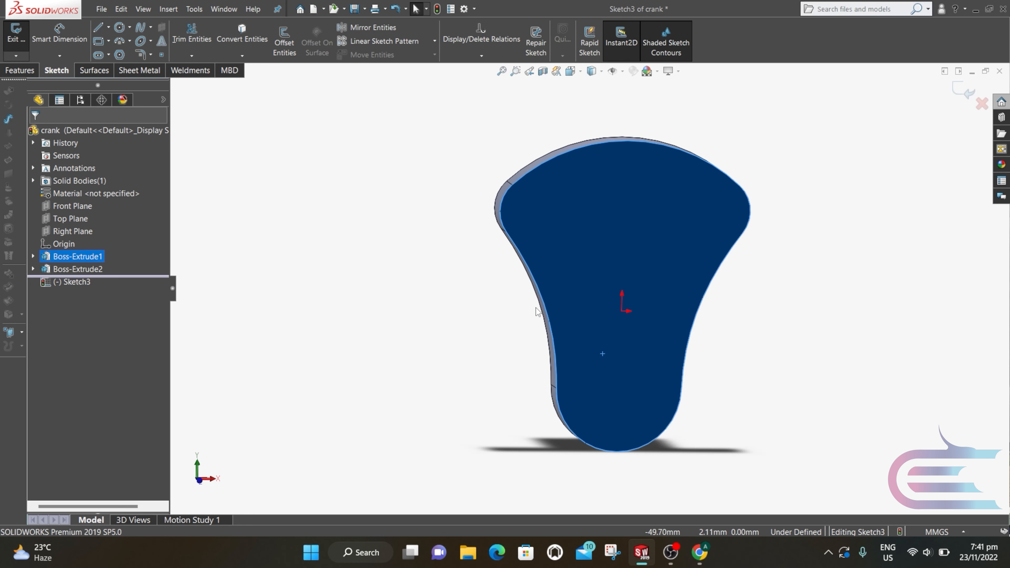
{"action": "right_click", "coordinate": [61, 258]}
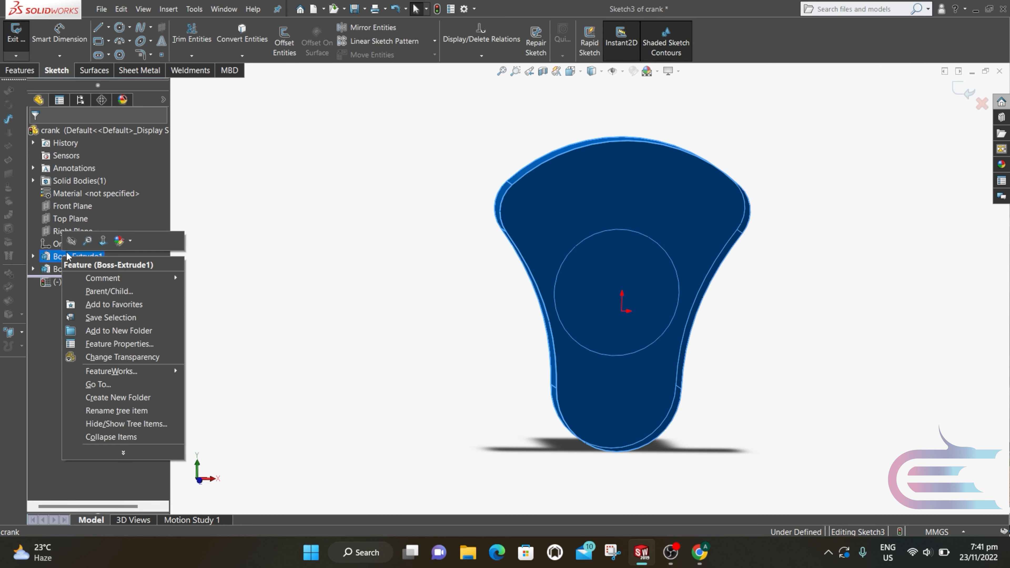
{"action": "left_click", "coordinate": [103, 241]}
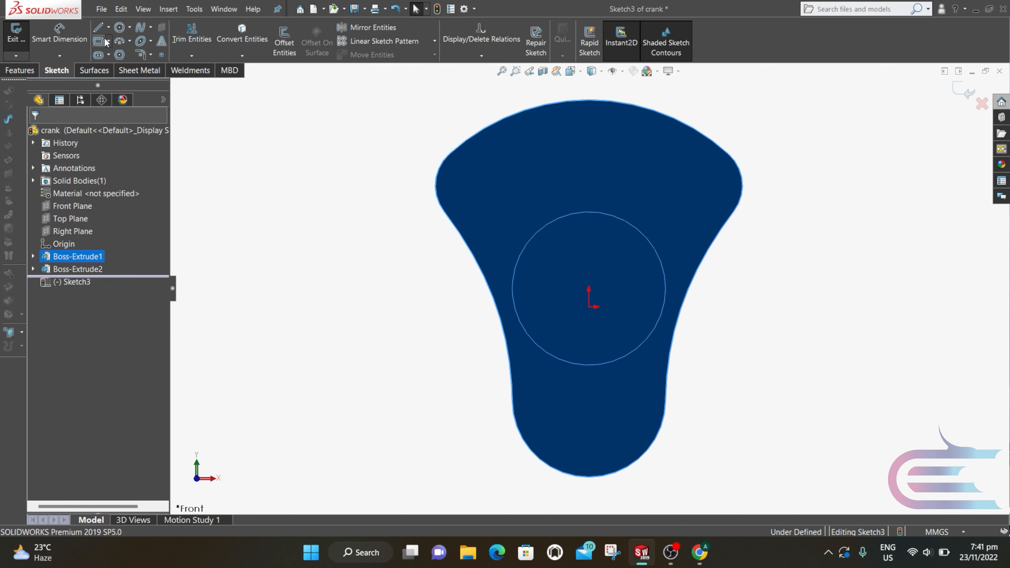
Draw a circle centered on the lower rounded end of the front face and dimension its diameter to 54 mm
{"action": "left_click", "coordinate": [117, 28]}
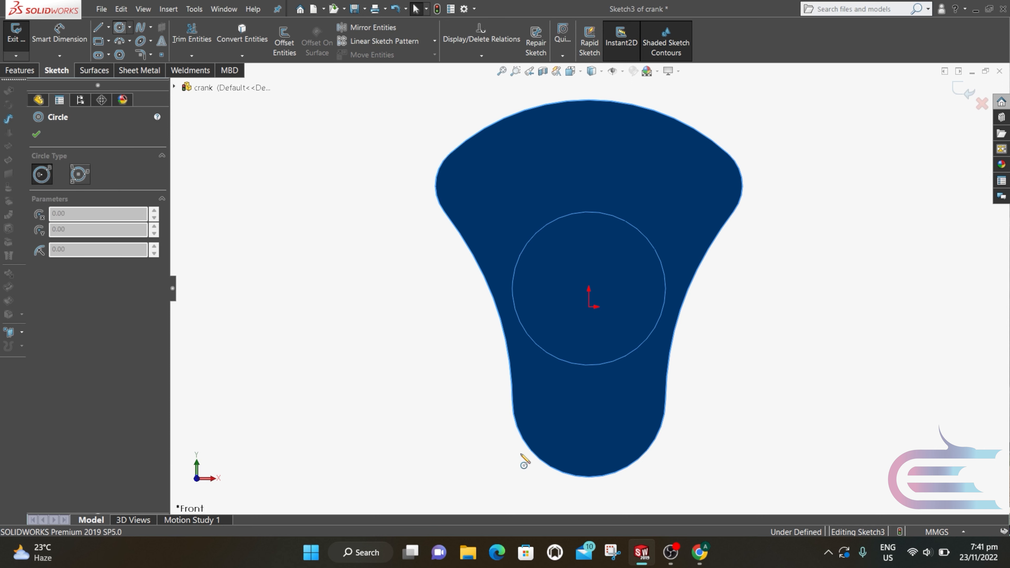
{"action": "left_click", "coordinate": [588, 400]}
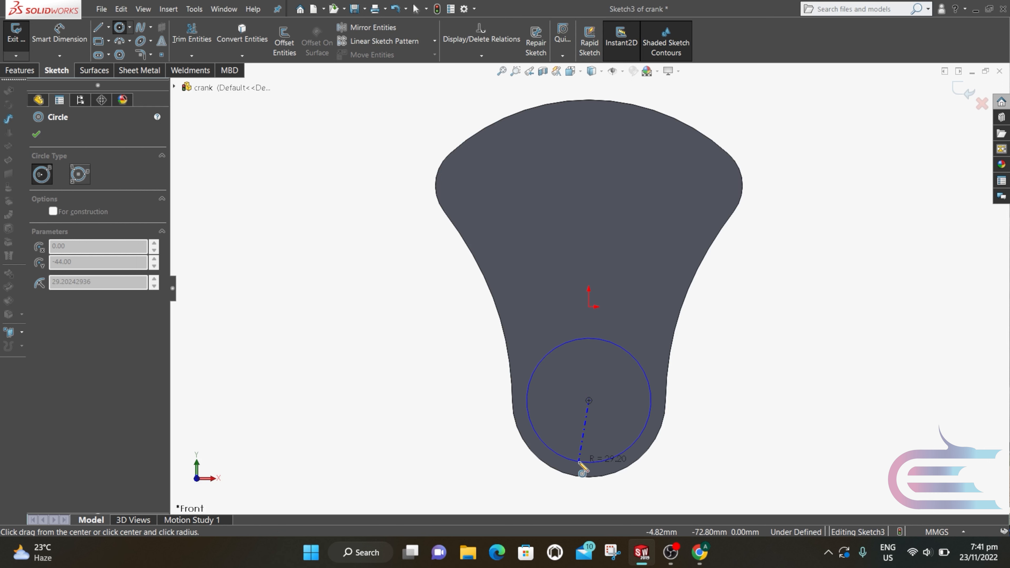
{"action": "left_click", "coordinate": [579, 462]}
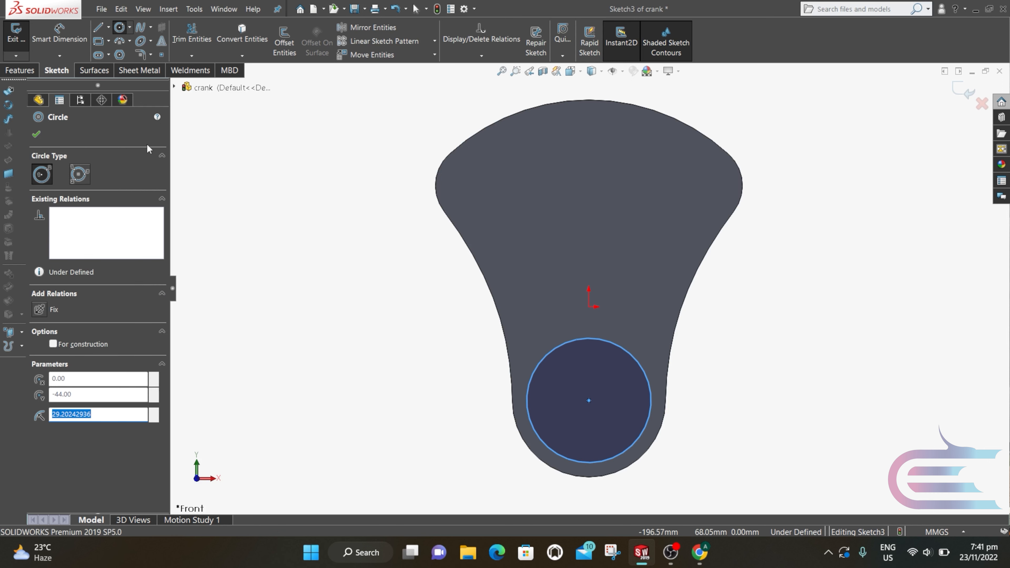
{"action": "left_click", "coordinate": [63, 40]}
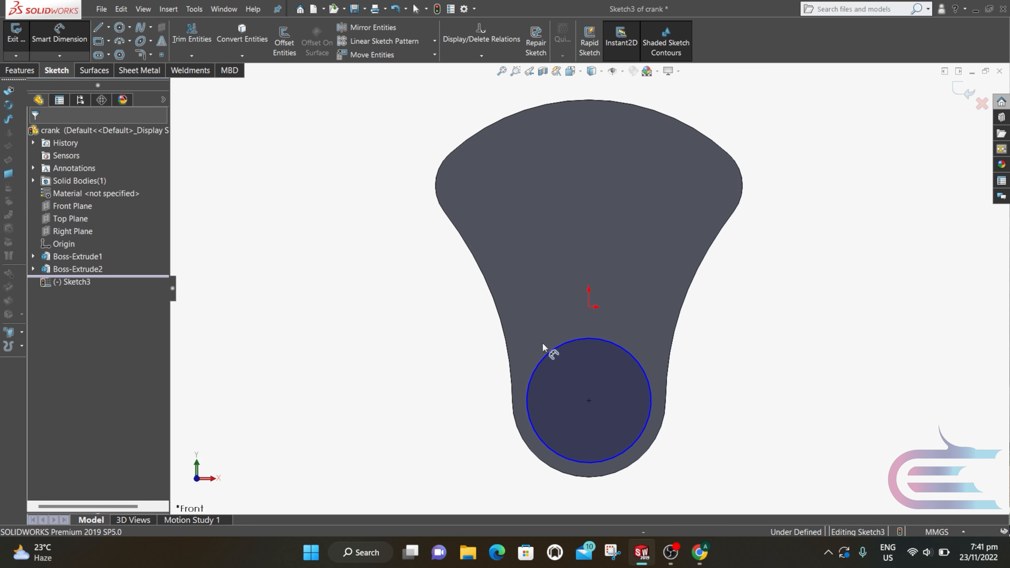
{"action": "left_click", "coordinate": [570, 341]}
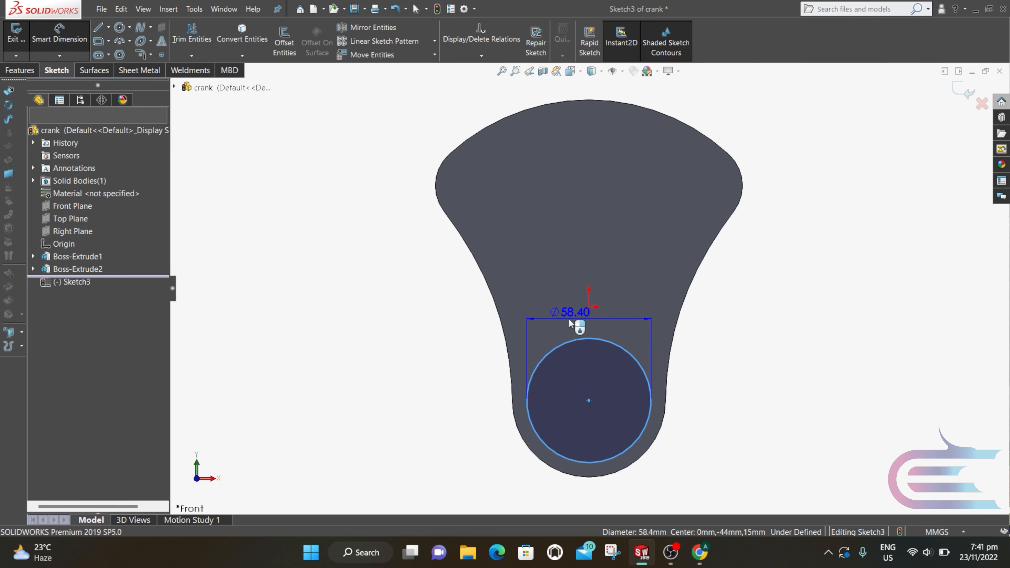
{"action": "left_click", "coordinate": [569, 321]}
{"action": "type", "text": "5"}
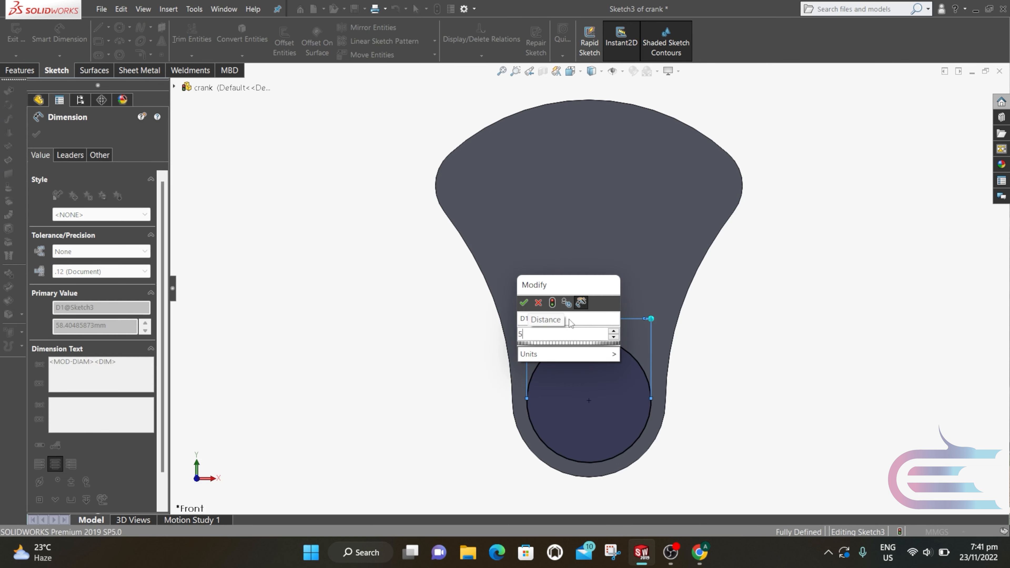
{"action": "type", "text": "4"}
{"action": "left_click", "coordinate": [524, 303]}
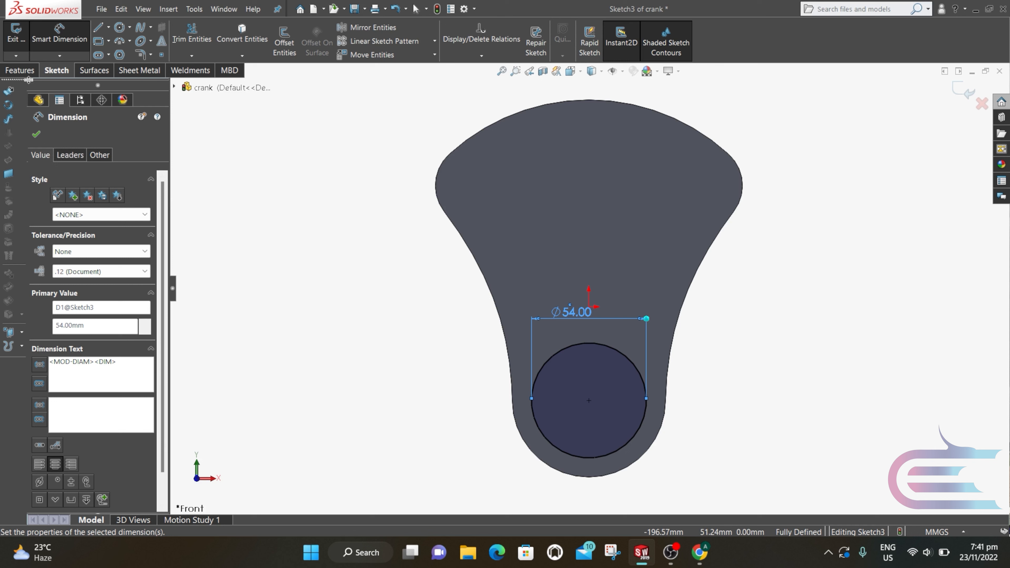
Extrude the 54 mm circle 46 mm outward from the plate's front face with merged result
{"action": "left_click", "coordinate": [19, 70]}
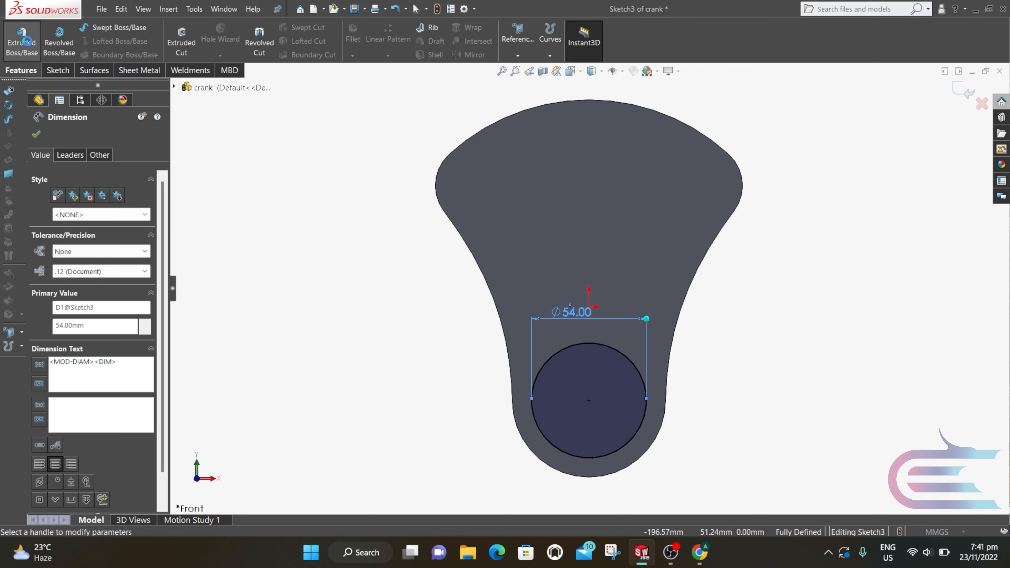
{"action": "left_click", "coordinate": [29, 45]}
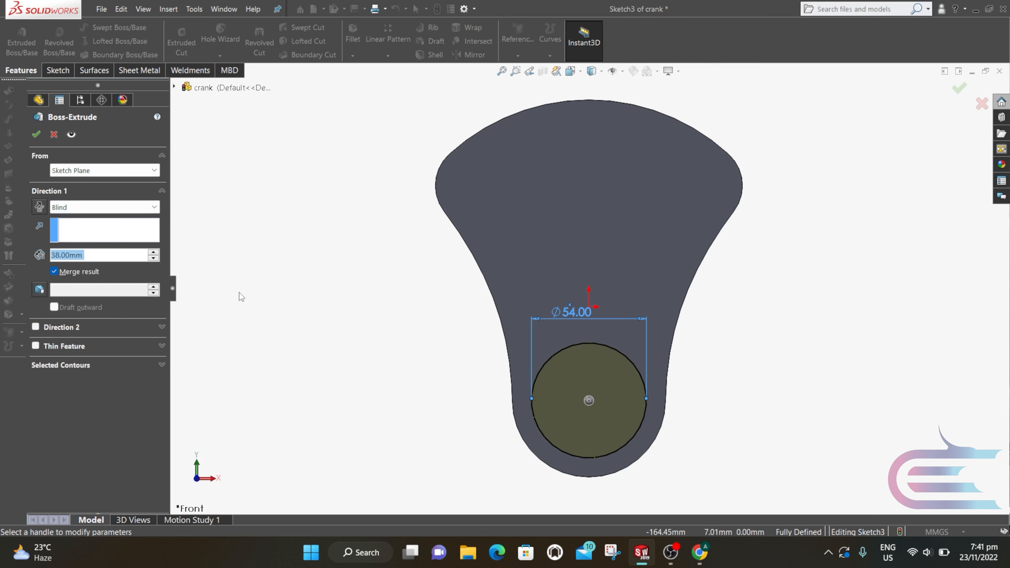
{"action": "type", "text": "46"}
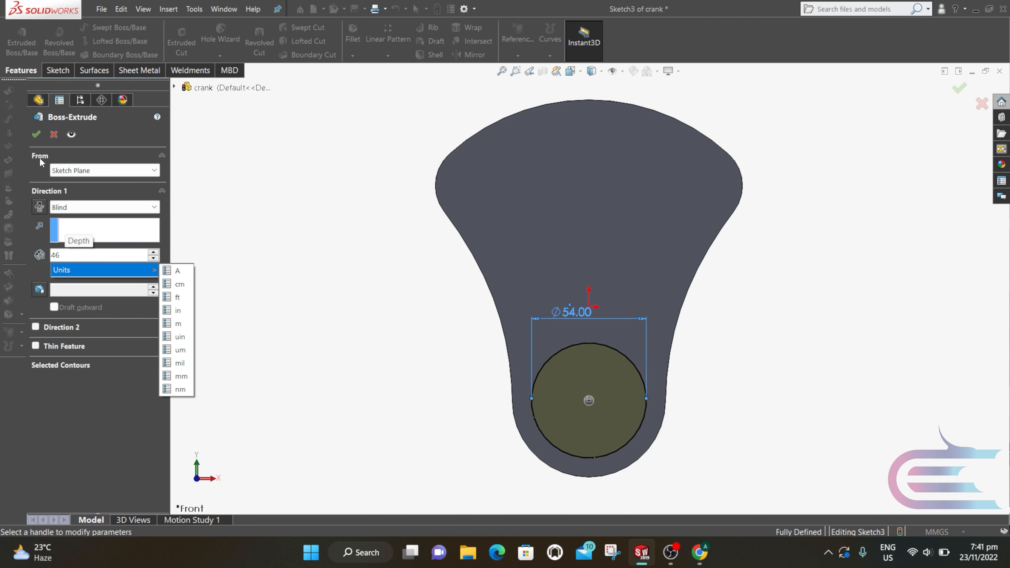
{"action": "key", "text": "Return"}
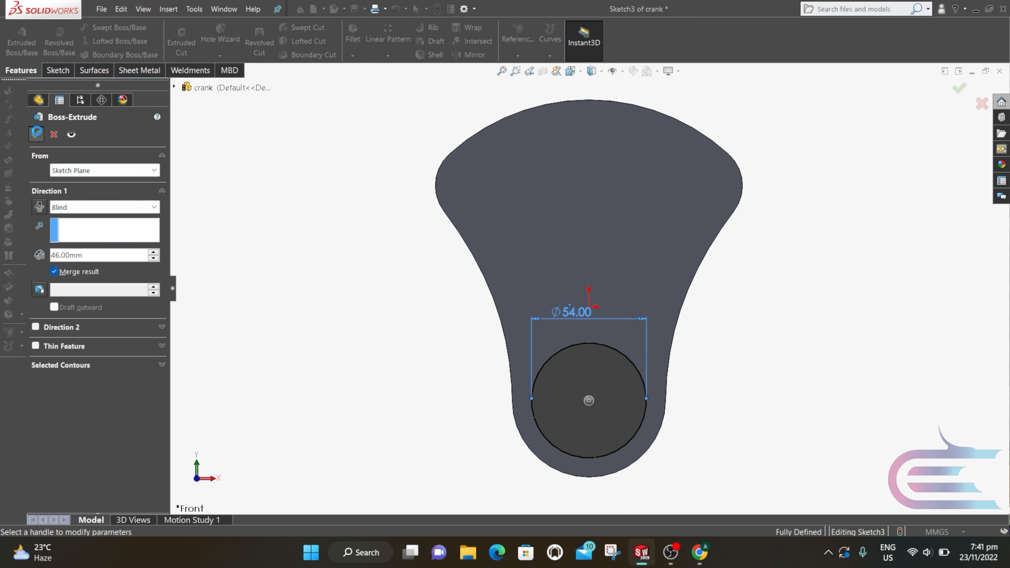
{"action": "left_click", "coordinate": [36, 133]}
{"action": "middle_click_drag", "start_coordinate": [441, 343], "coordinate": [515, 354]}
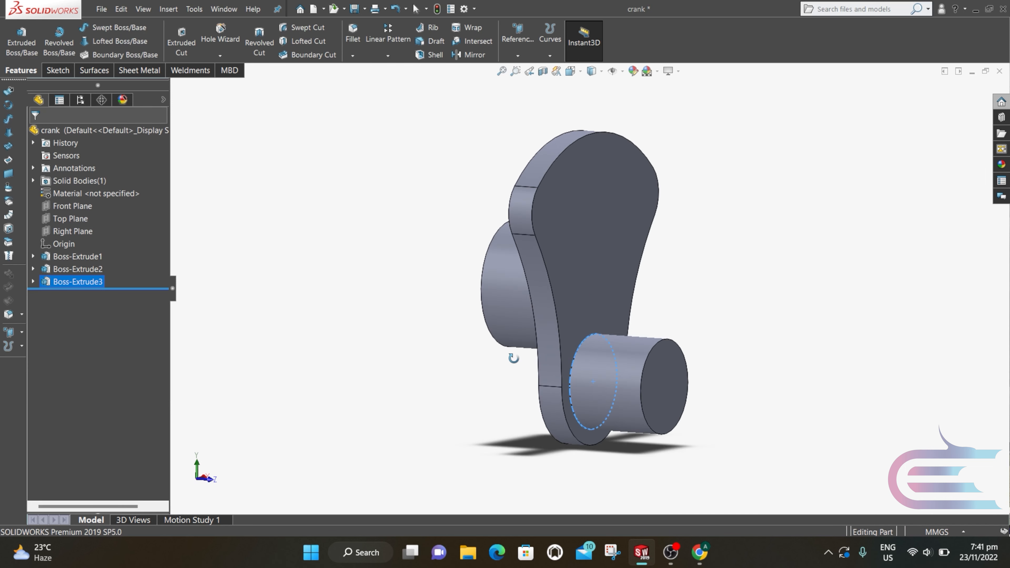
{"action": "left_click", "coordinate": [485, 376]}
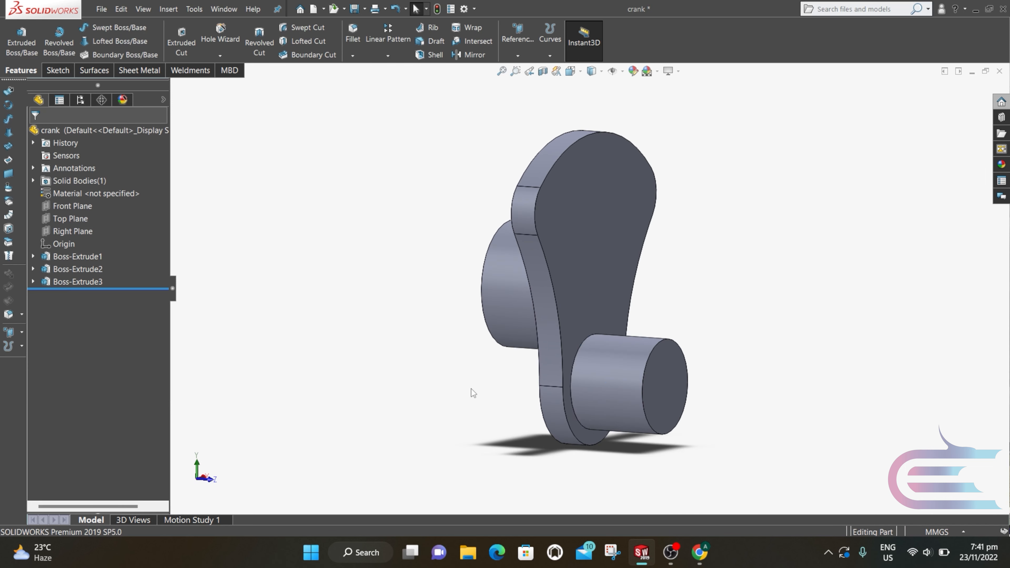
Create a reference plane midway between the 54 mm pin's end face and the plate's front face
{"action": "left_click", "coordinate": [510, 60]}
{"action": "left_click", "coordinate": [512, 67]}
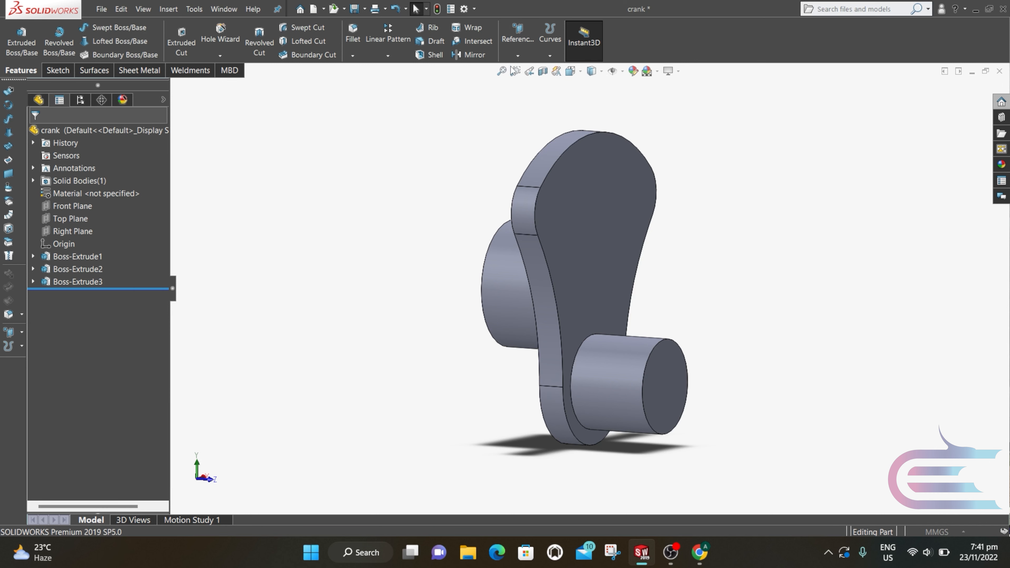
{"action": "left_click", "coordinate": [665, 360]}
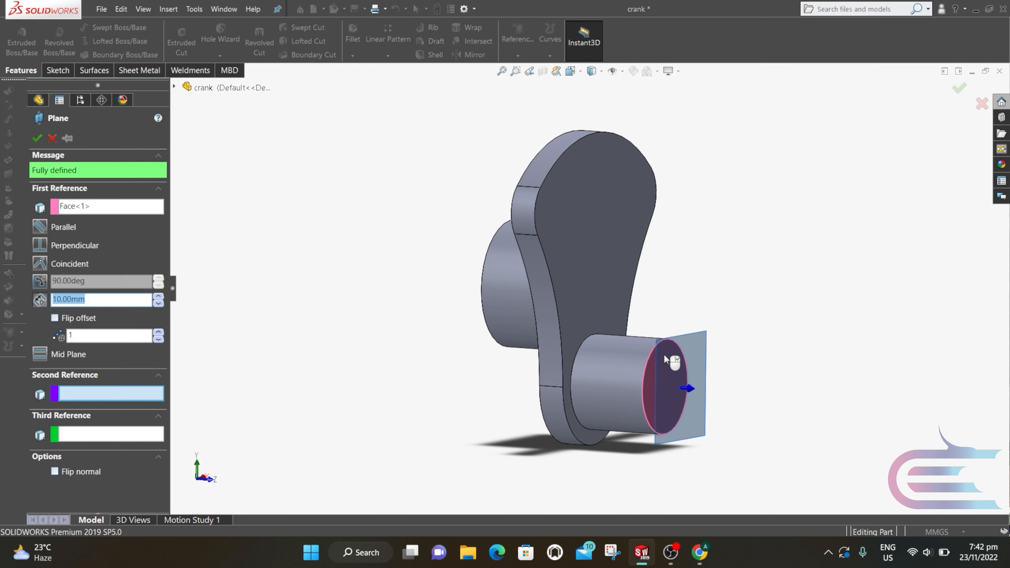
{"action": "left_click", "coordinate": [617, 269]}
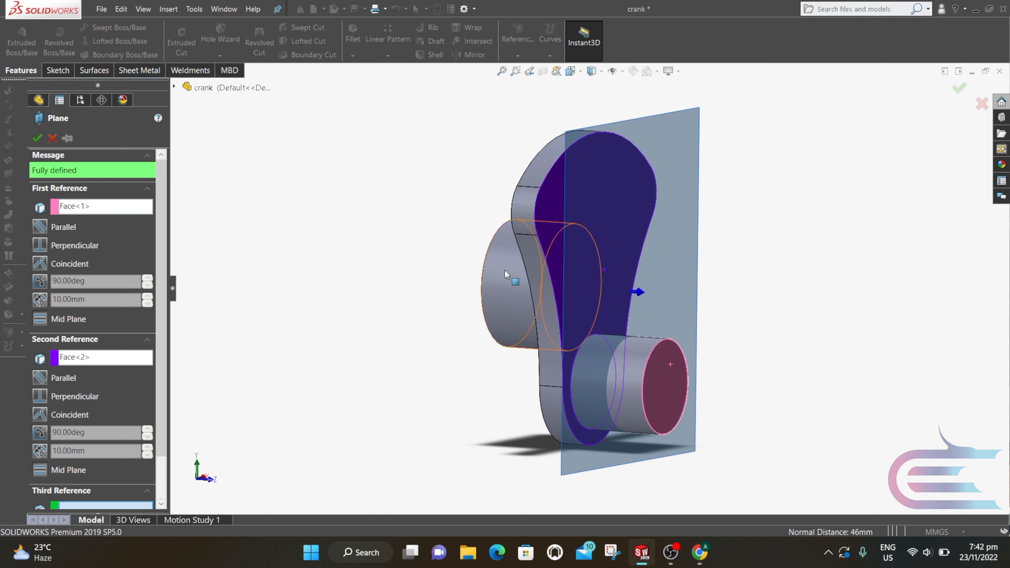
{"action": "left_click", "coordinate": [37, 138]}
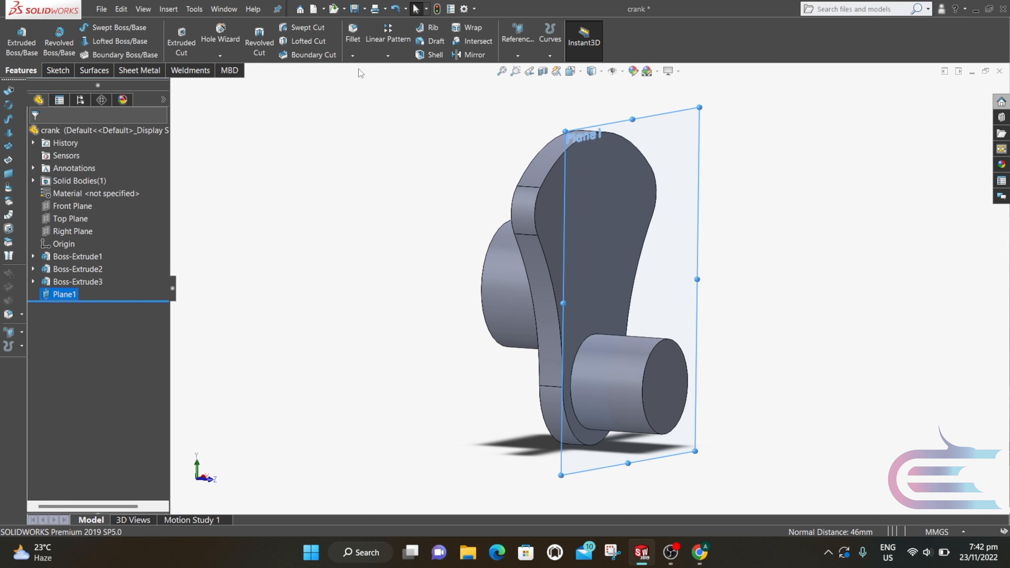
Mirror the whole crank body about Plane1 with Merge solids enabled
{"action": "left_click", "coordinate": [469, 55]}
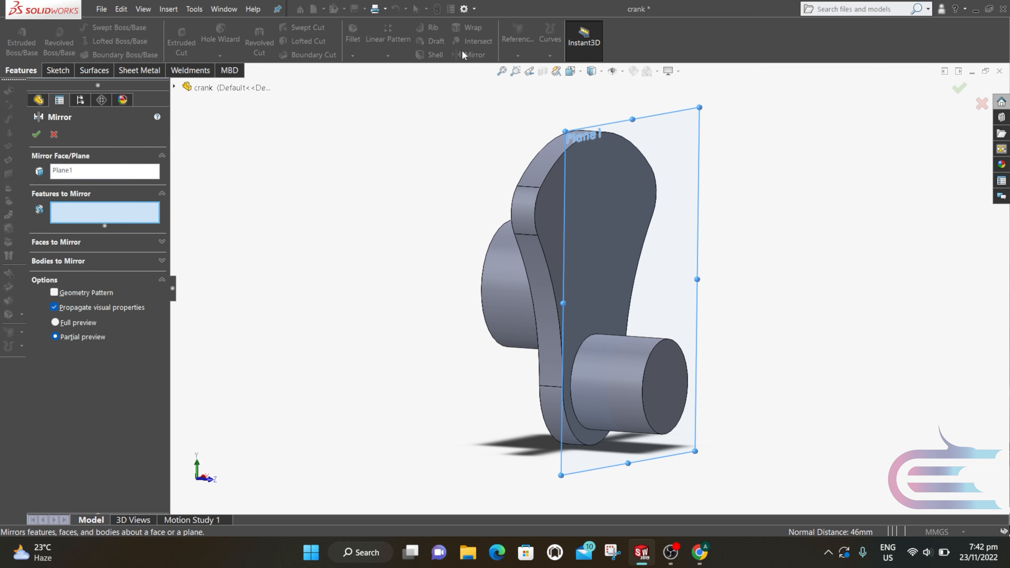
{"action": "left_click", "coordinate": [124, 262]}
{"action": "left_click", "coordinate": [534, 225]}
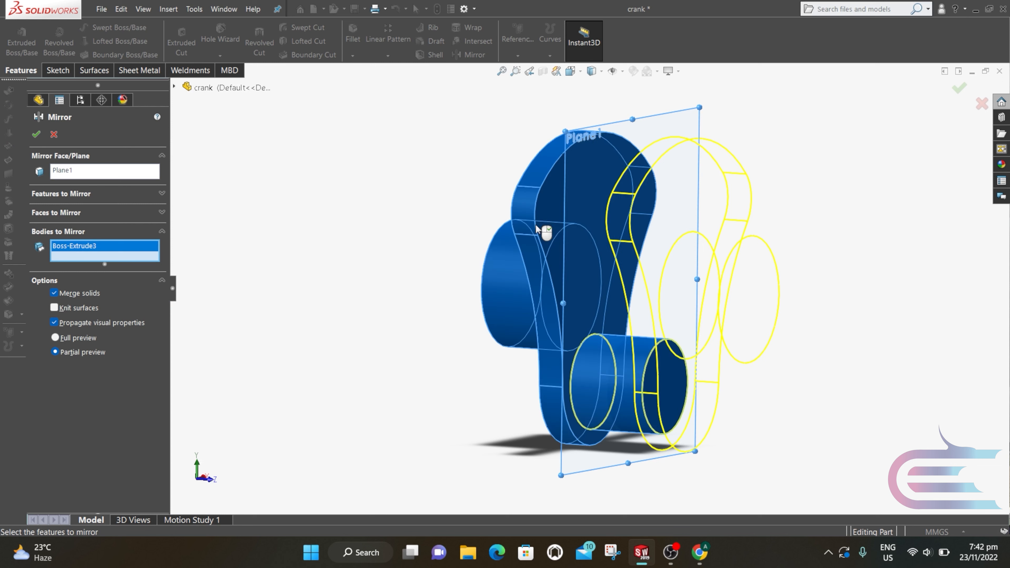
{"action": "scroll", "coordinate": [680, 330], "scroll_direction": "up", "scroll_amount": 3}
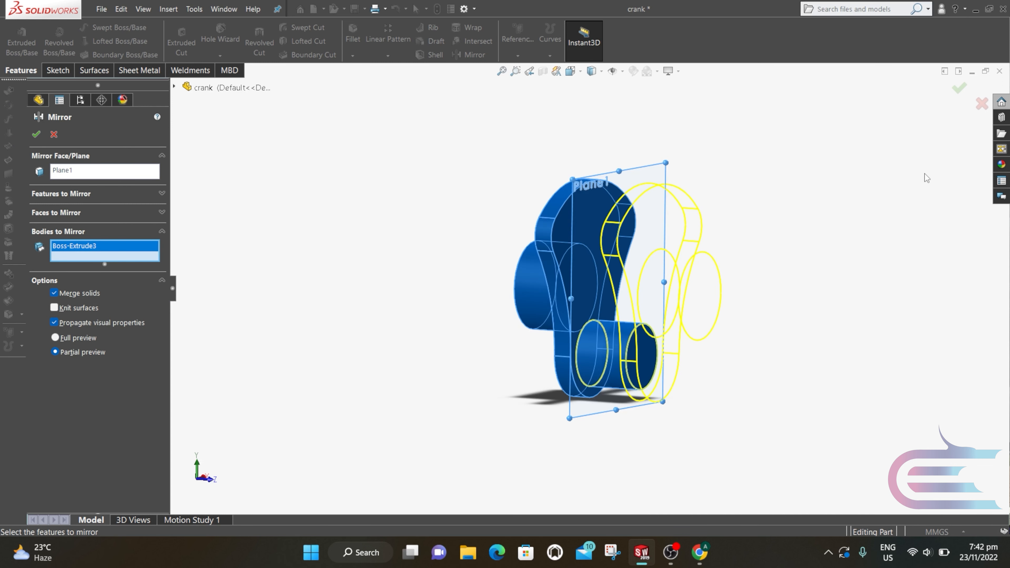
{"action": "left_click", "coordinate": [962, 94]}
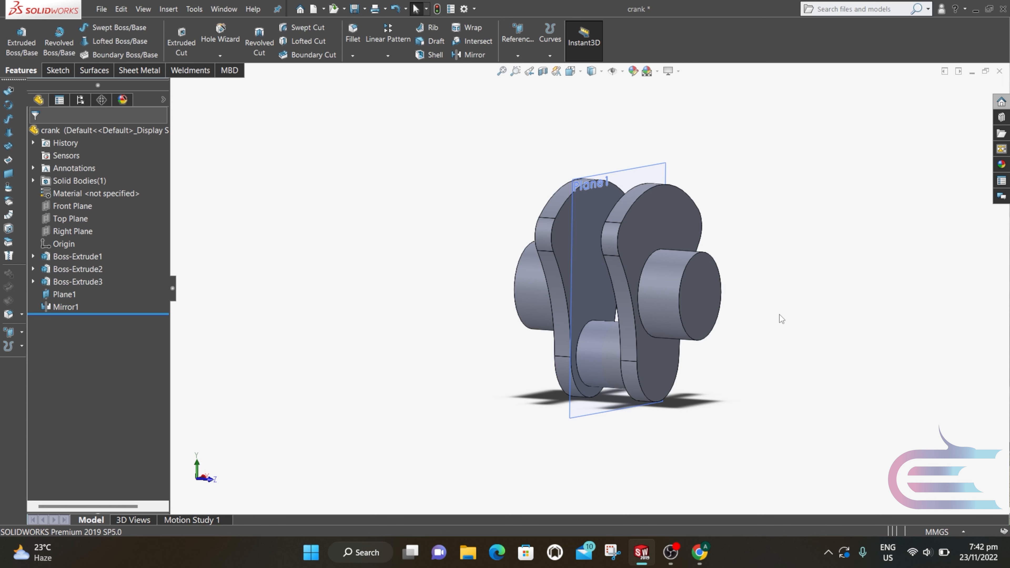
Create a reference plane midway between the mirrored boss's end face and the adjacent outer web face
{"action": "left_click", "coordinate": [517, 56]}
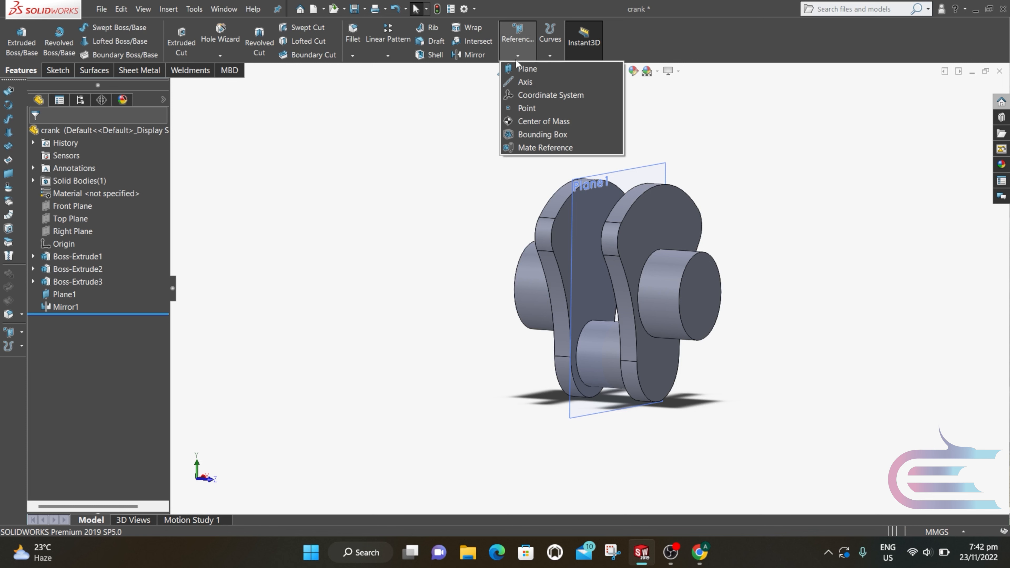
{"action": "left_click", "coordinate": [515, 69]}
{"action": "left_click", "coordinate": [696, 283]}
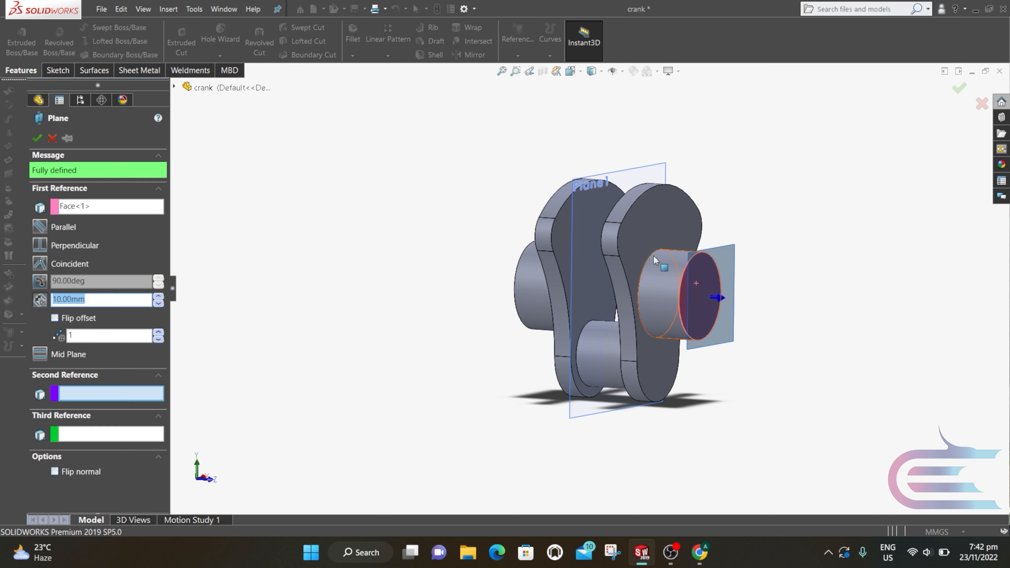
{"action": "left_click", "coordinate": [637, 243]}
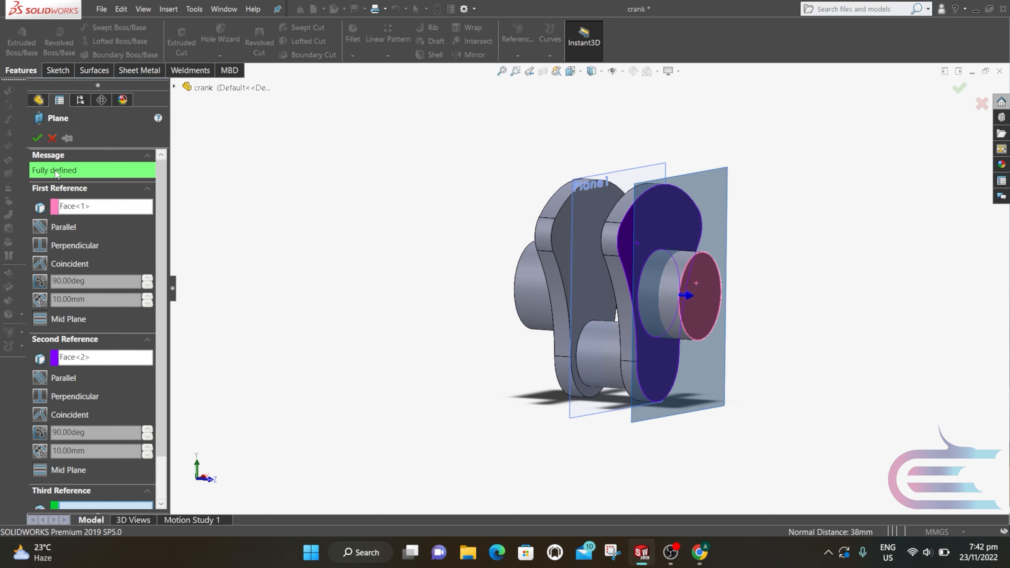
{"action": "left_click", "coordinate": [35, 138]}
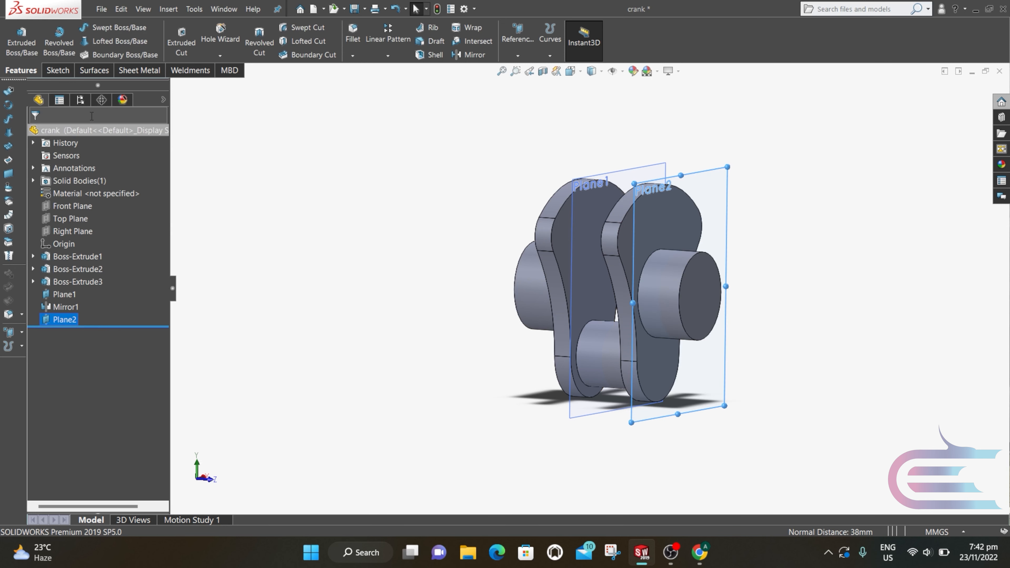
Mirror the entire crank body about Plane2 with Merge solids turned off, keeping the copy as a separate body
{"action": "left_click", "coordinate": [471, 59]}
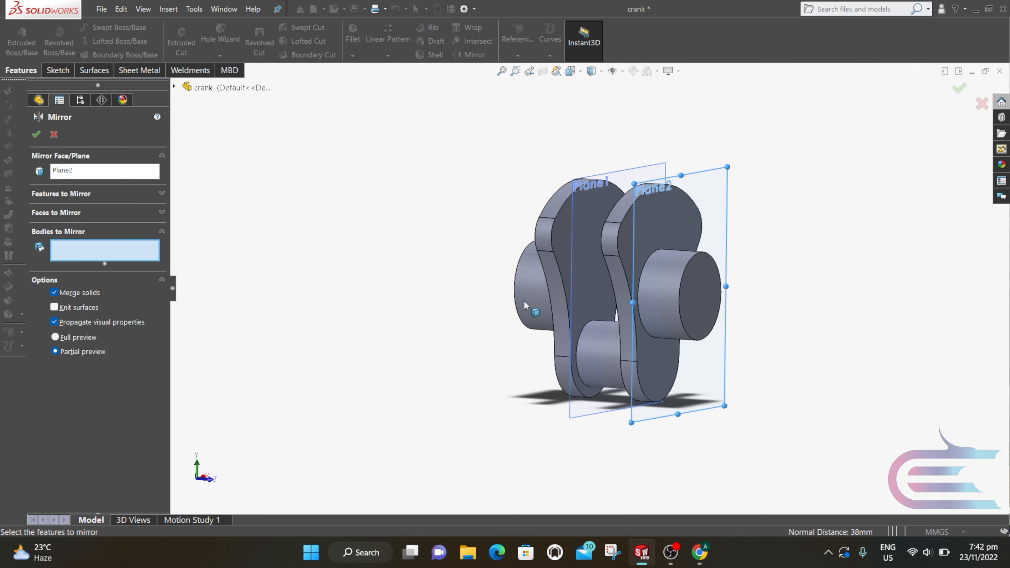
{"action": "left_click", "coordinate": [559, 307]}
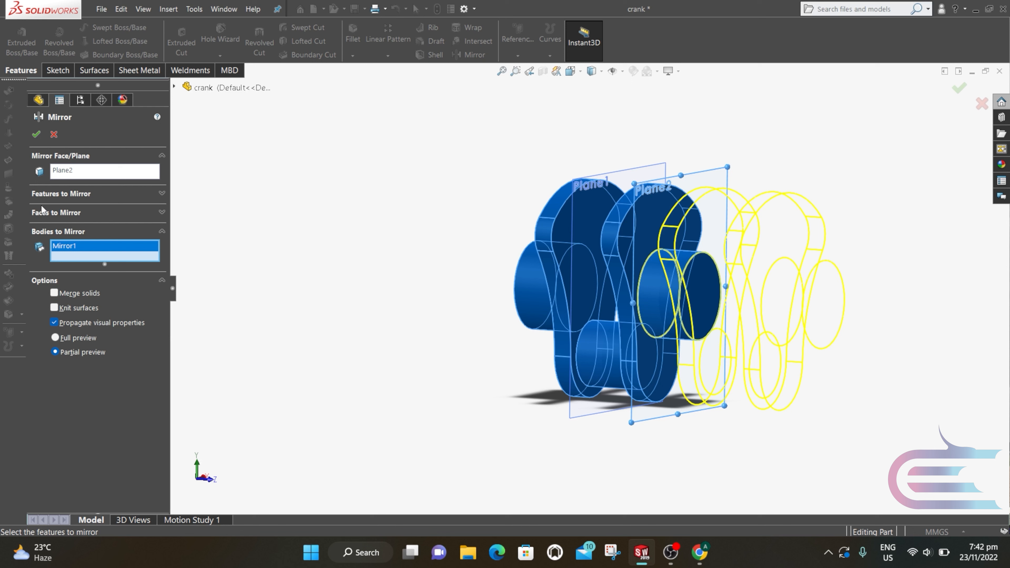
{"action": "left_click", "coordinate": [35, 133]}
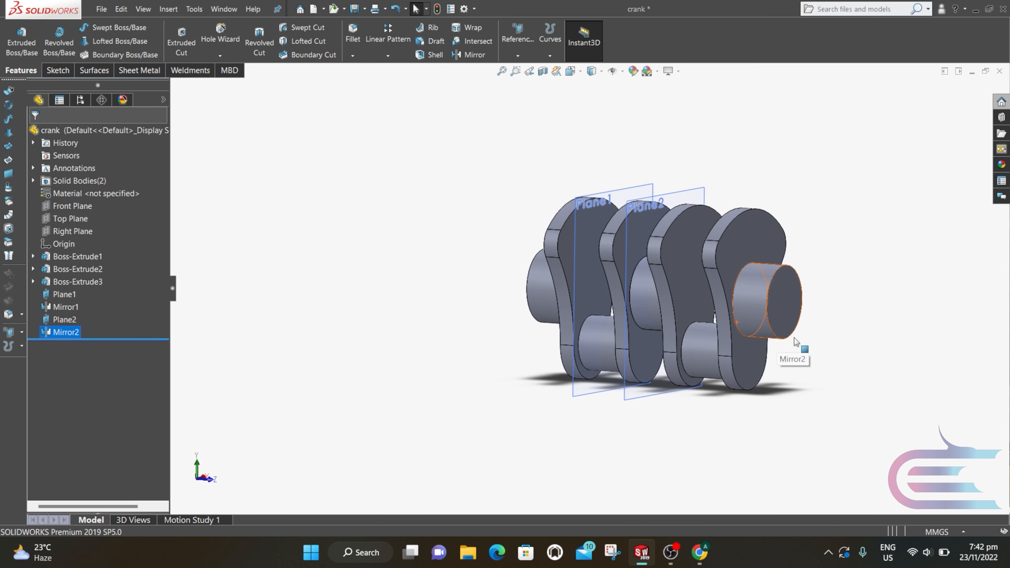
Rotate the mirrored second body 180 degrees about the Z axis with Move/Copy Body, without making a copy
{"action": "key", "text": "f"}
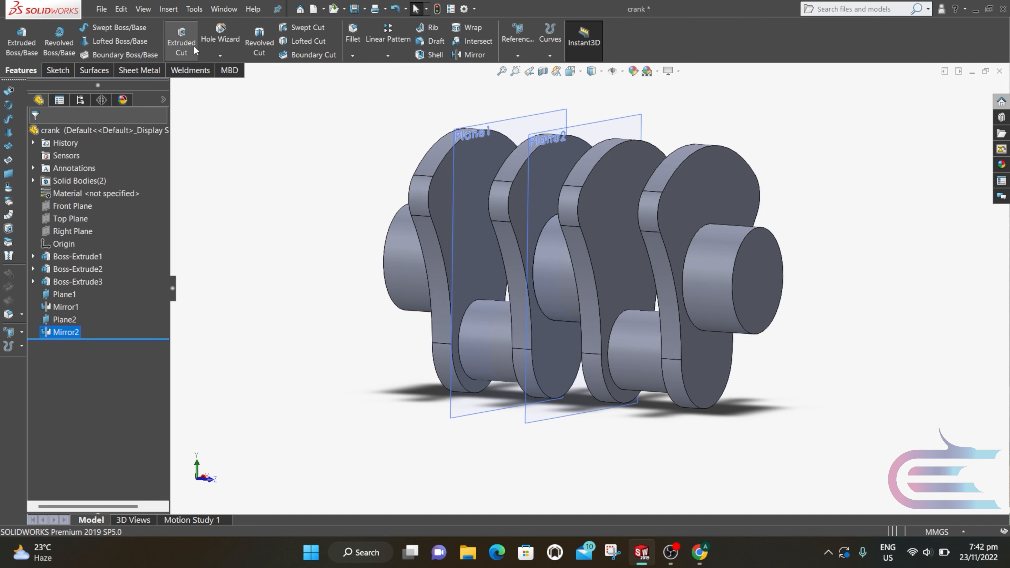
{"action": "left_click", "coordinate": [173, 7]}
{"action": "mouse_move", "coordinate": [189, 54]}
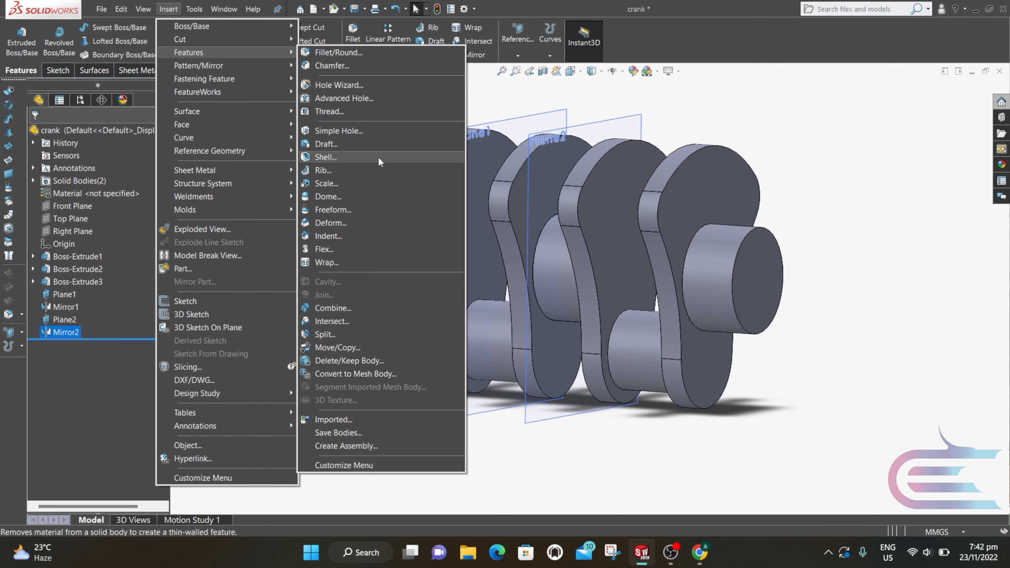
{"action": "left_click", "coordinate": [366, 344]}
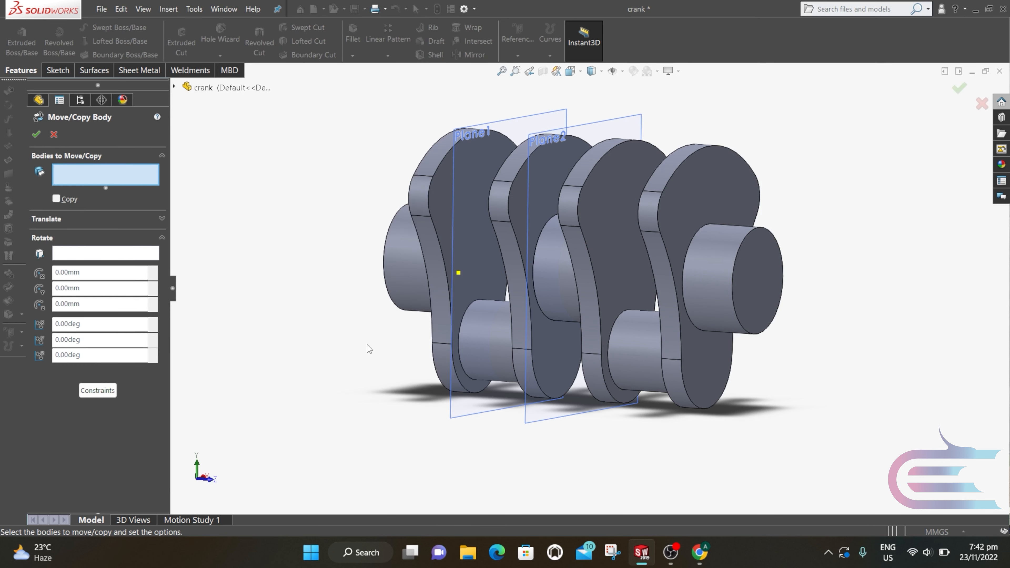
{"action": "left_click", "coordinate": [624, 368]}
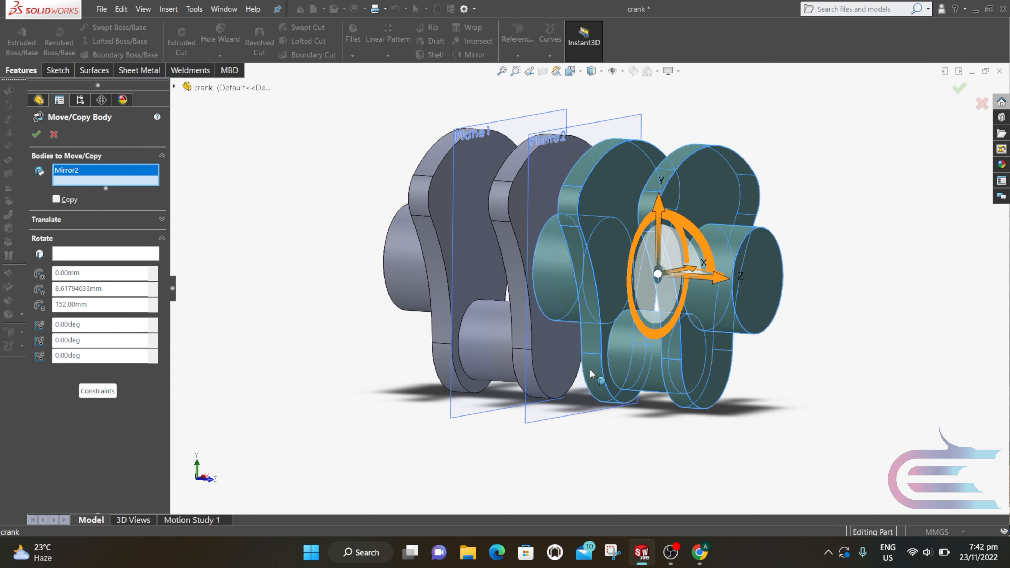
{"action": "left_click", "coordinate": [113, 256]}
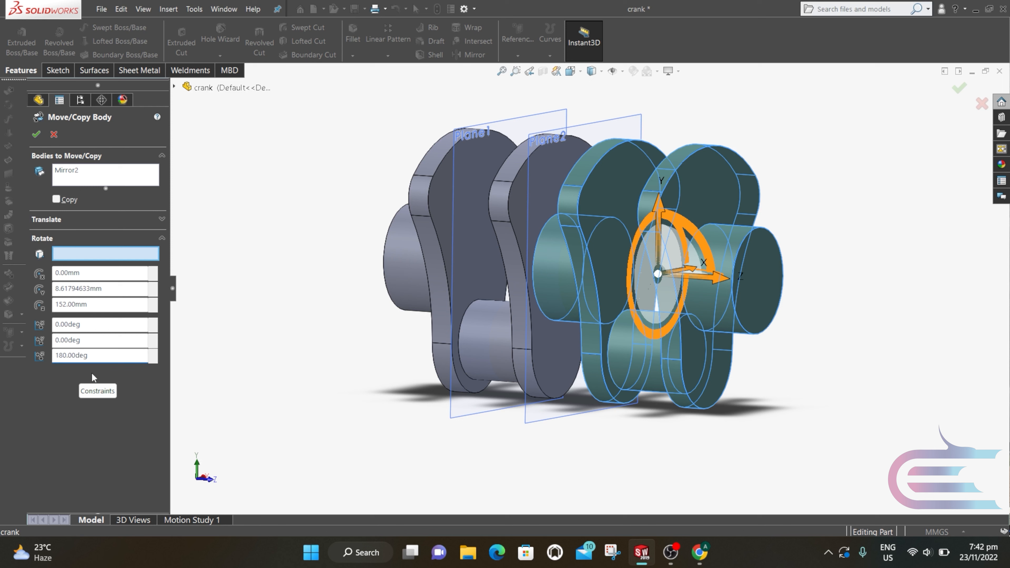
{"action": "key", "text": "Return"}
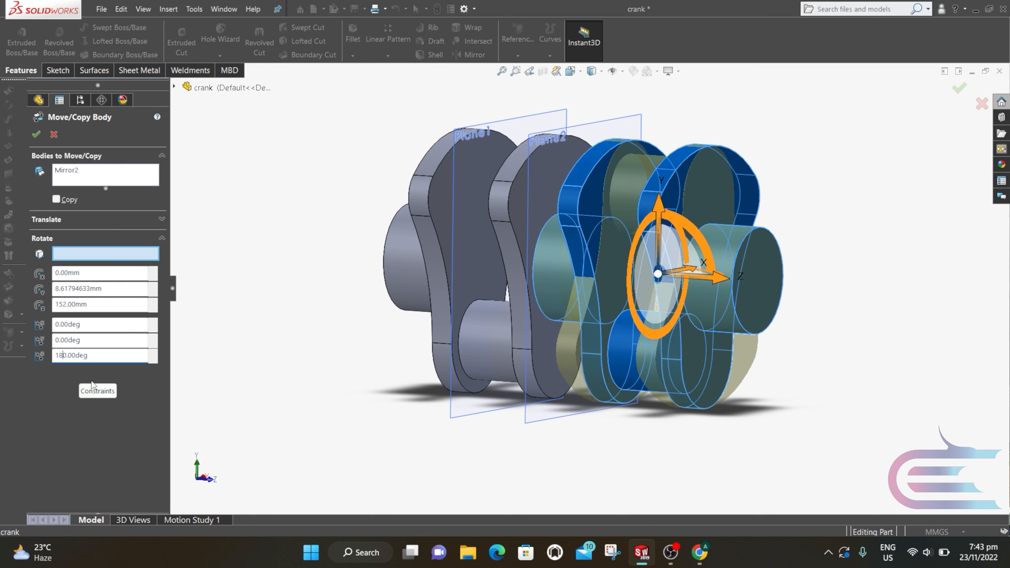
{"action": "left_click", "coordinate": [37, 134]}
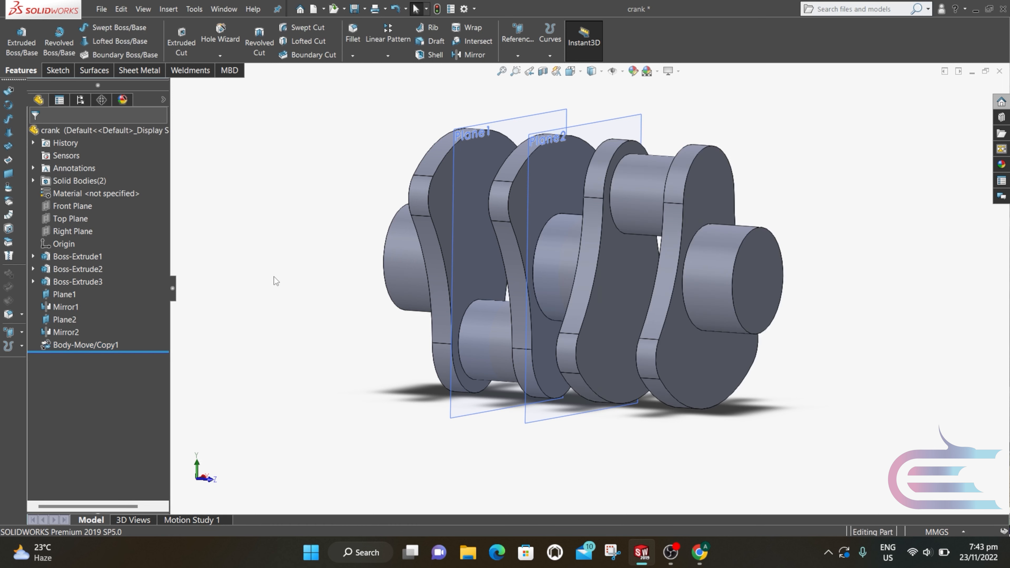
Create a reference plane midway between the rotated throw's boss end face and its adjacent outer web face
{"action": "left_click", "coordinate": [517, 55]}
{"action": "left_click", "coordinate": [516, 70]}
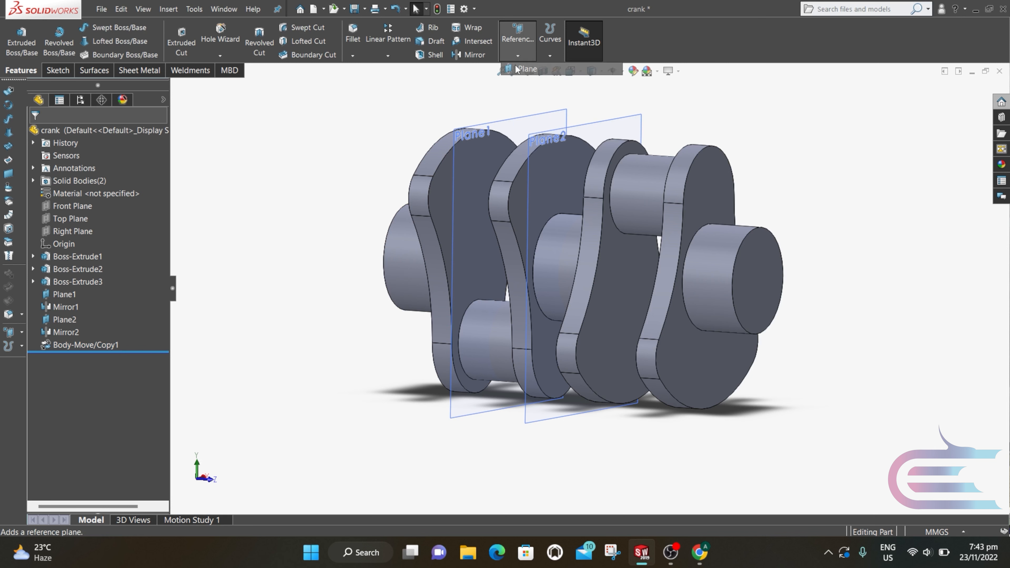
{"action": "left_click", "coordinate": [752, 263]}
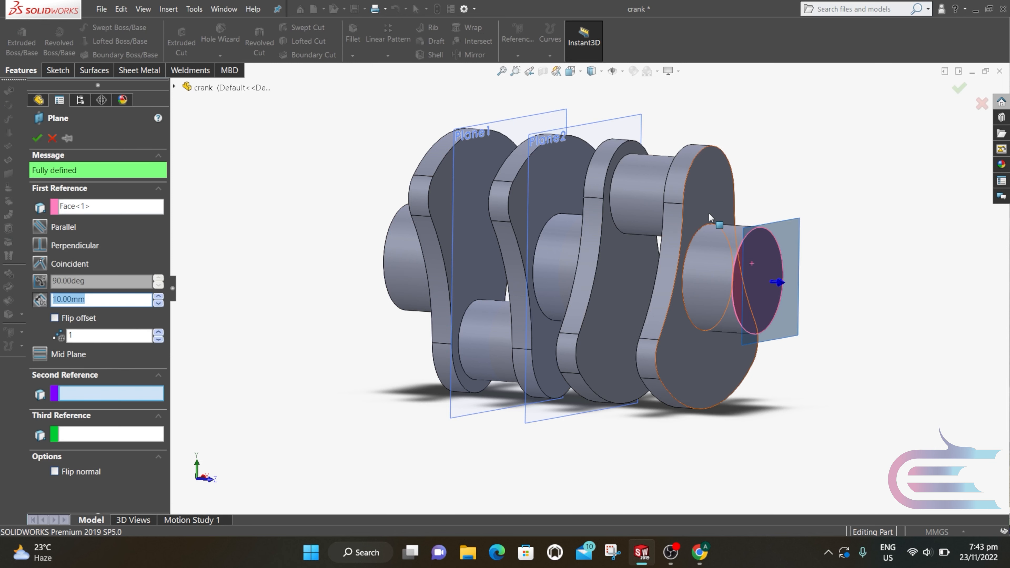
{"action": "left_click", "coordinate": [703, 196]}
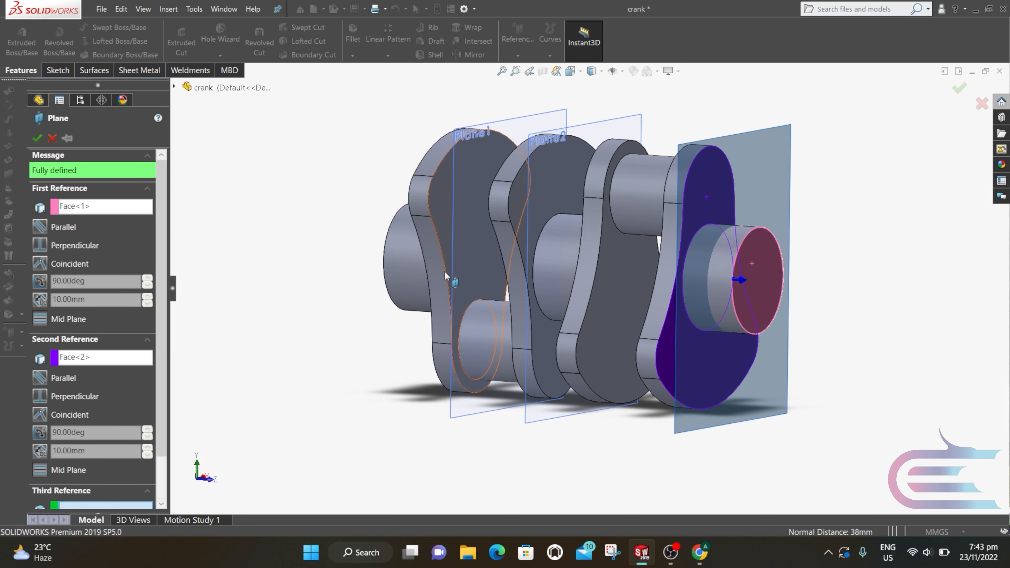
{"action": "left_click", "coordinate": [37, 138]}
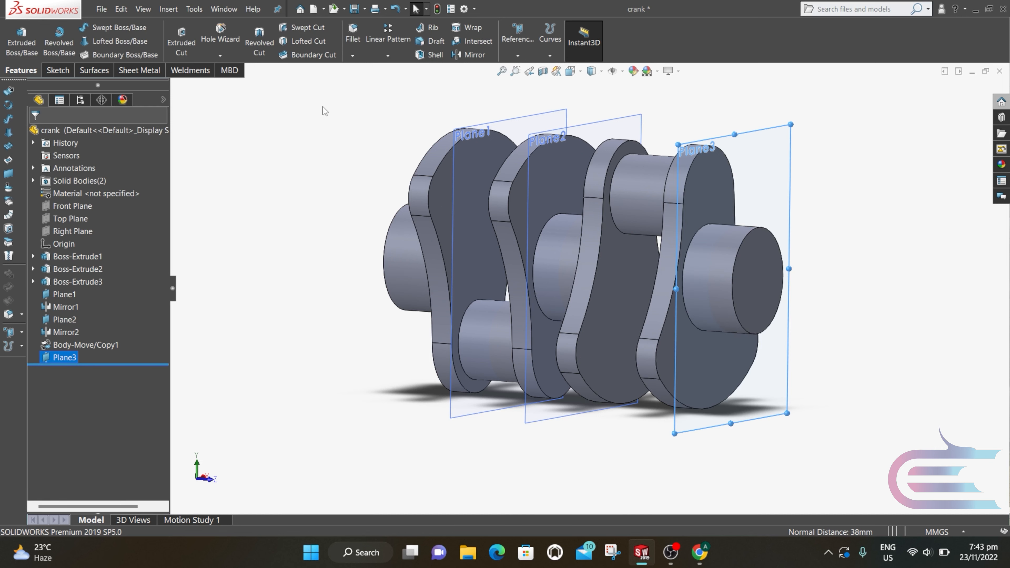
Mirror both crank bodies about Plane3 with Merge solids turned off
{"action": "left_click", "coordinate": [465, 58]}
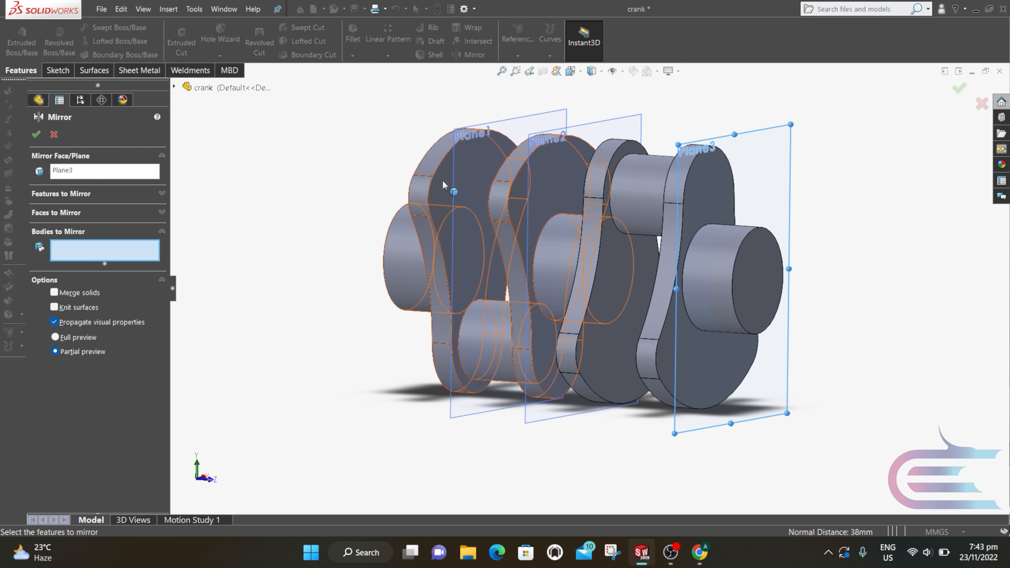
{"action": "left_click", "coordinate": [450, 202]}
{"action": "left_click", "coordinate": [651, 191]}
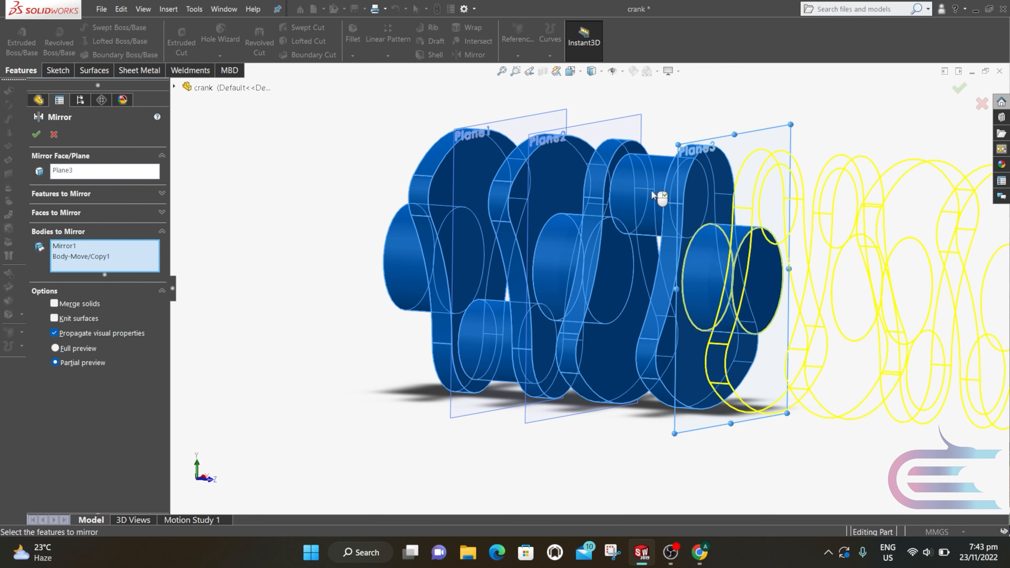
{"action": "scroll", "coordinate": [886, 335], "scroll_direction": "up", "scroll_amount": 3}
{"action": "scroll", "coordinate": [925, 318], "scroll_direction": "down", "scroll_amount": 2}
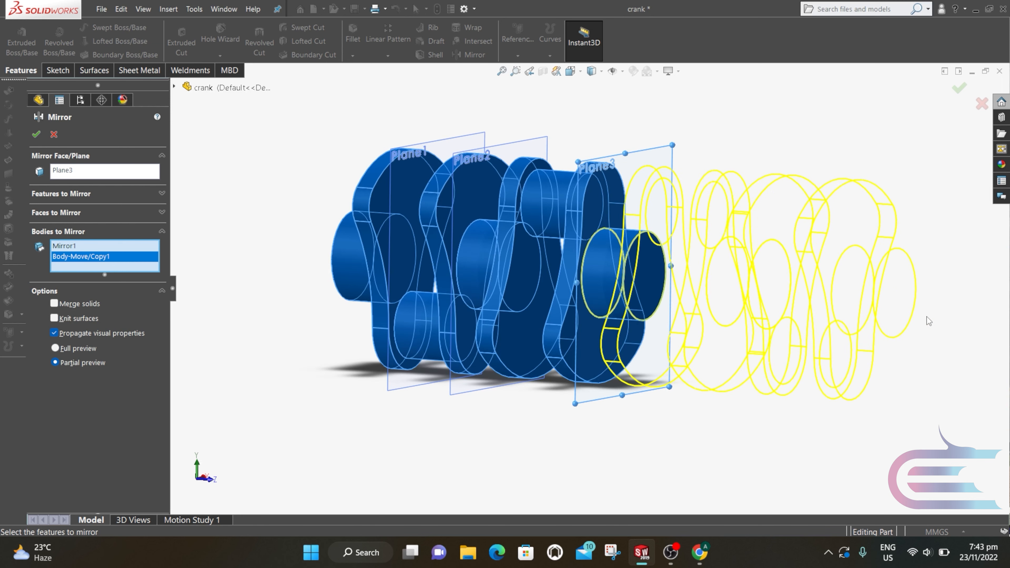
{"action": "left_click", "coordinate": [959, 86]}
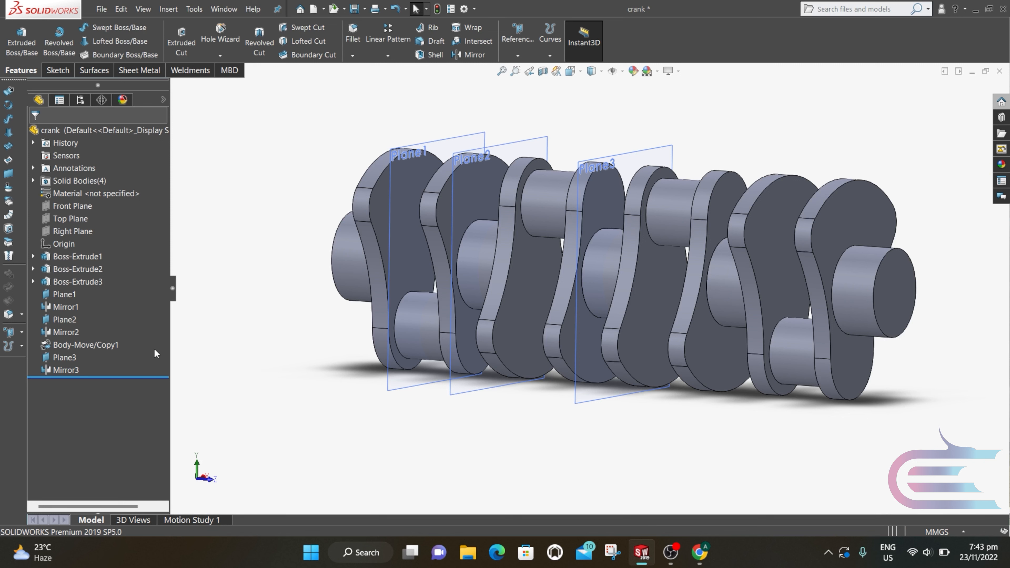
Hide the reference planes Plane1, Plane2 and Plane3
{"action": "left_click", "coordinate": [67, 357]}
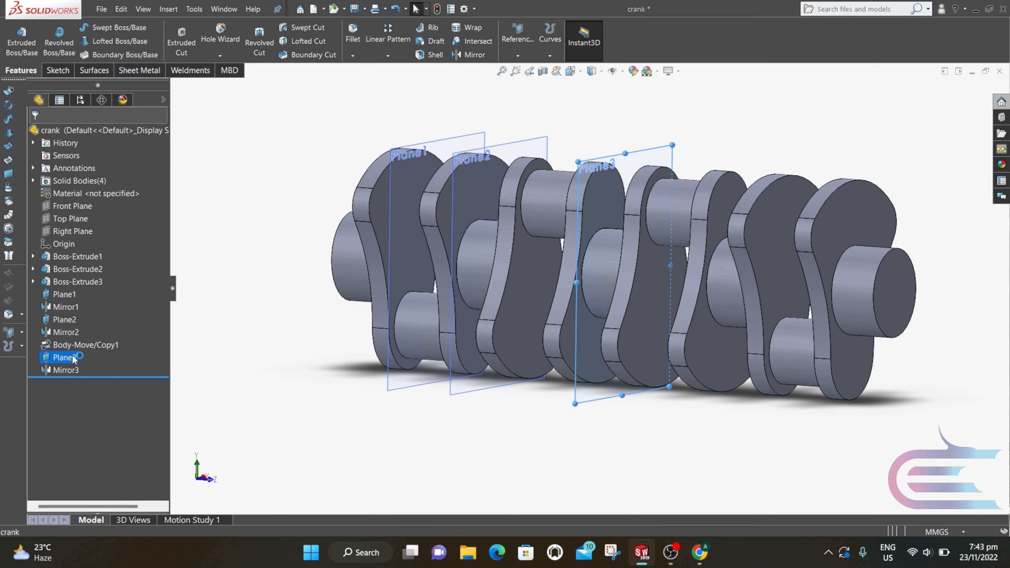
{"action": "left_click", "coordinate": [70, 321], "text": "ctrl"}
{"action": "left_click", "coordinate": [65, 295], "text": "ctrl"}
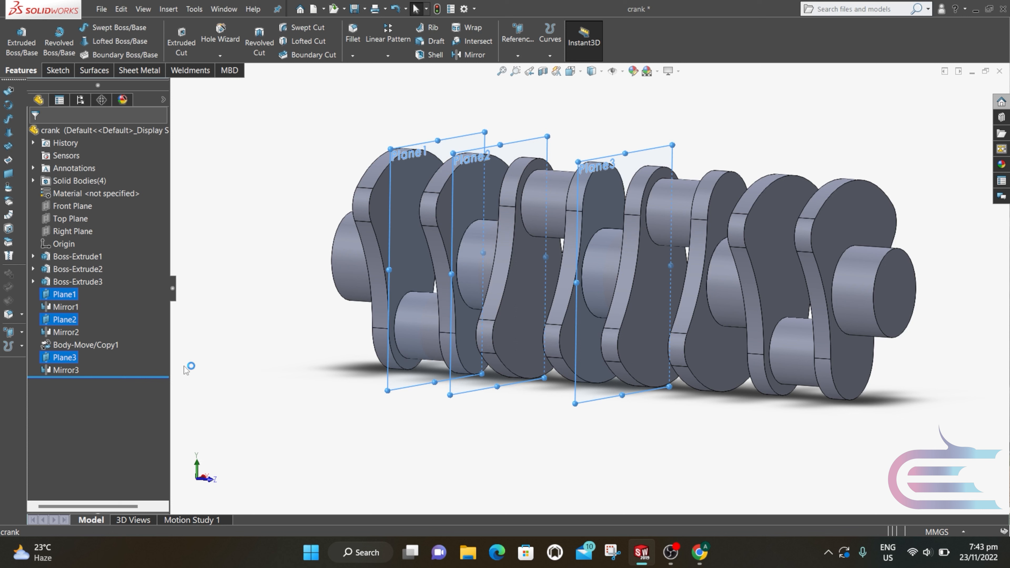
{"action": "right_click", "coordinate": [72, 357]}
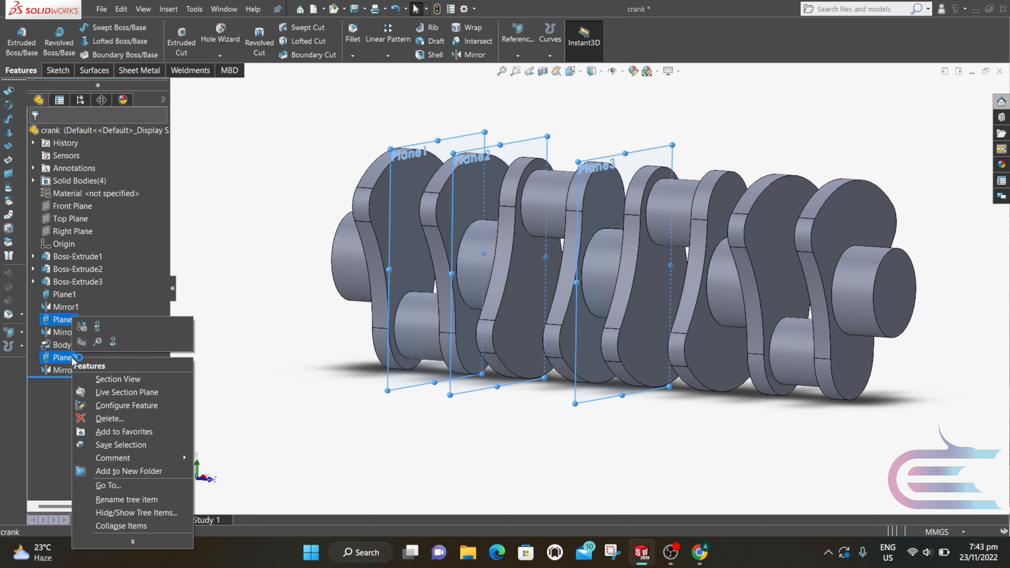
{"action": "left_click", "coordinate": [80, 346]}
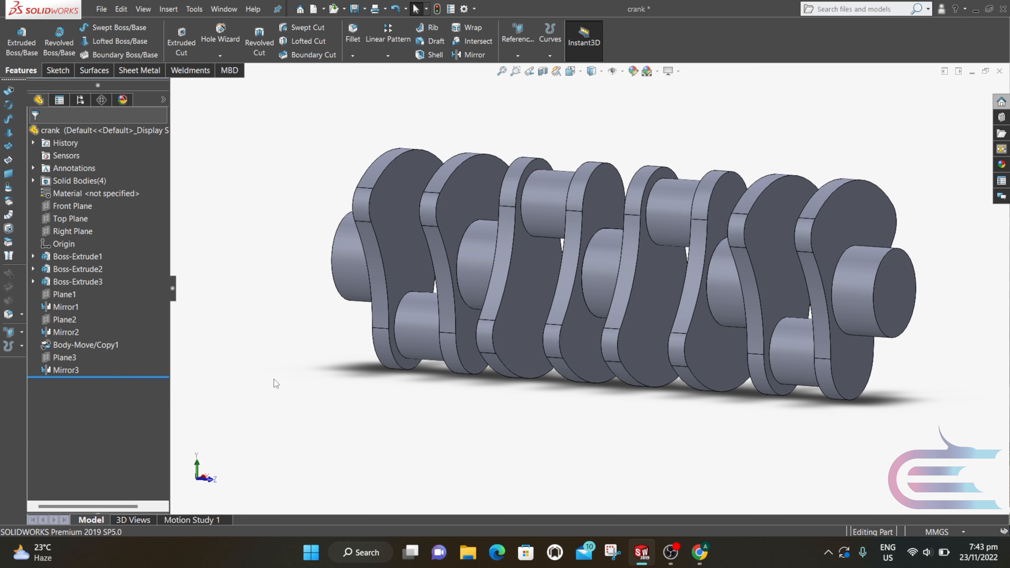
Sketch a circle about 44 mm in diameter, centred on the end face of the first throw's main boss
{"action": "middle_click_drag", "start_coordinate": [274, 378], "coordinate": [511, 368]}
{"action": "right_click", "coordinate": [516, 357]}
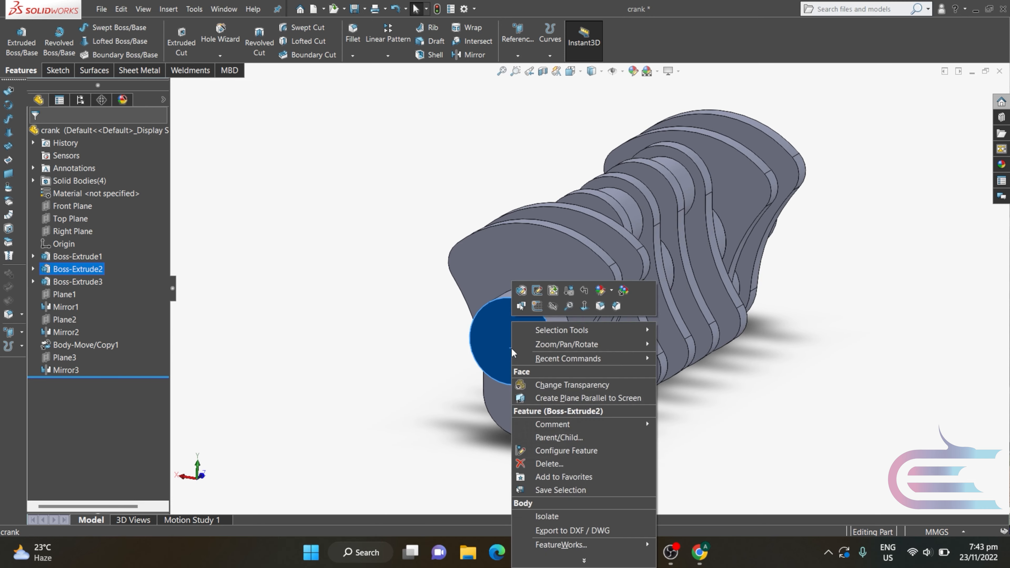
{"action": "left_click", "coordinate": [536, 306]}
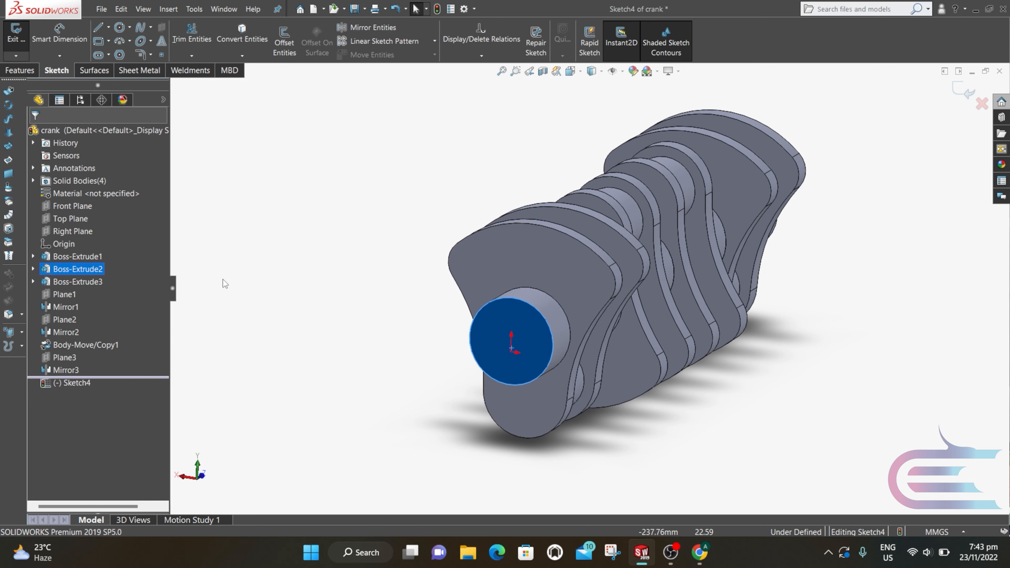
{"action": "right_click", "coordinate": [89, 270]}
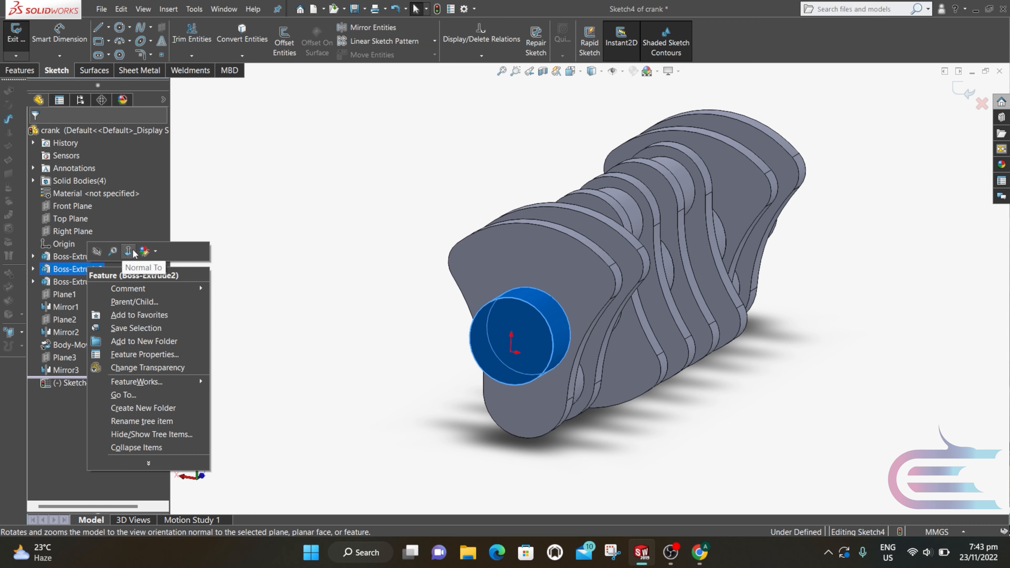
{"action": "left_click", "coordinate": [128, 251]}
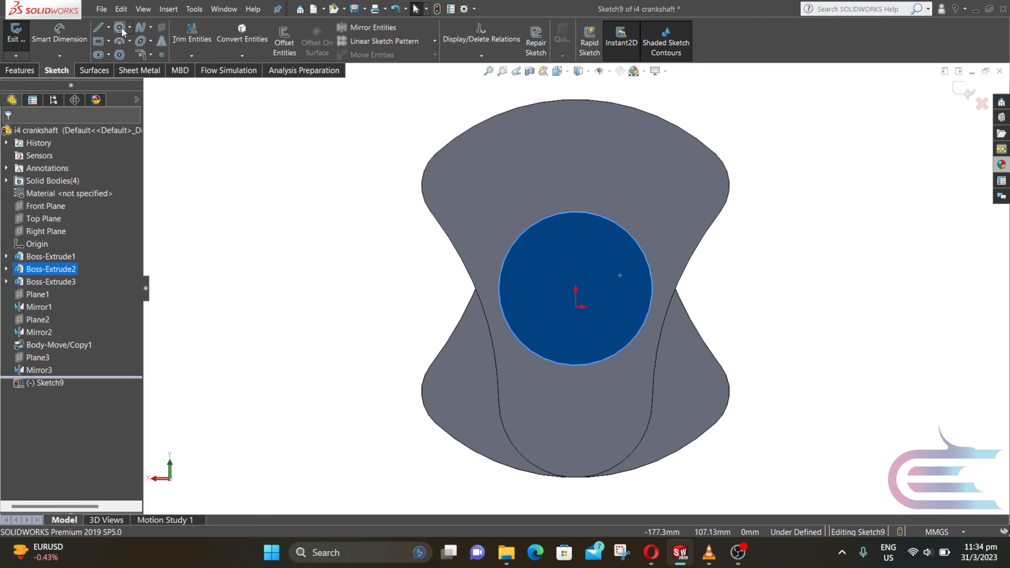
{"action": "left_click", "coordinate": [120, 27]}
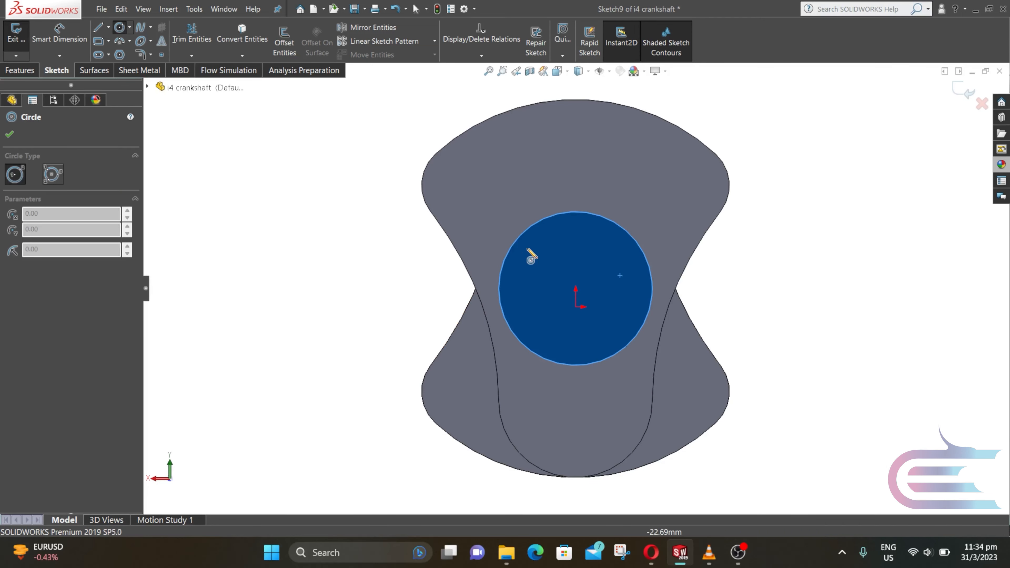
{"action": "left_click", "coordinate": [577, 290]}
{"action": "left_click", "coordinate": [600, 328]}
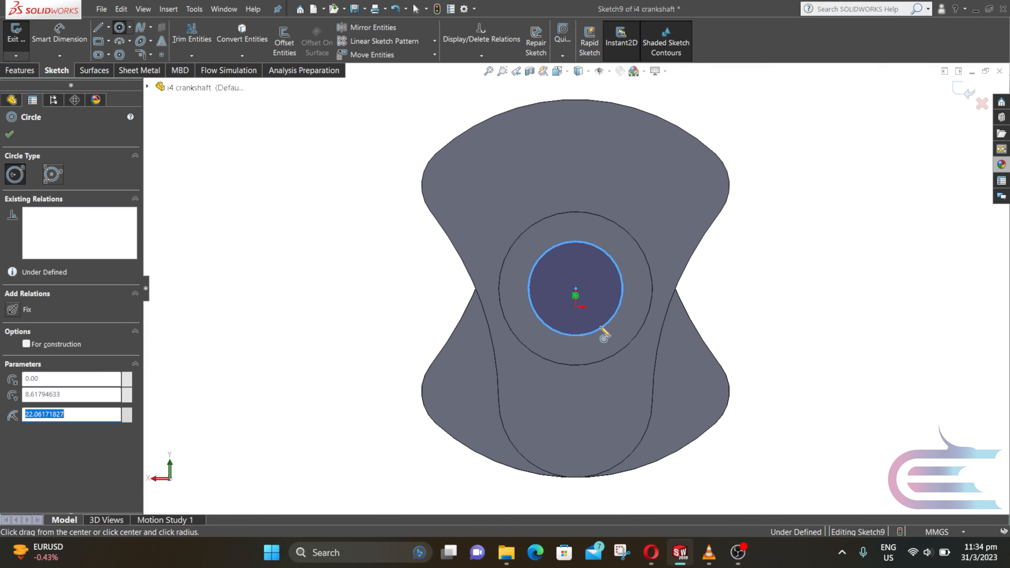
Dimension the circle's diameter to 40 mm
{"action": "left_click", "coordinate": [60, 35]}
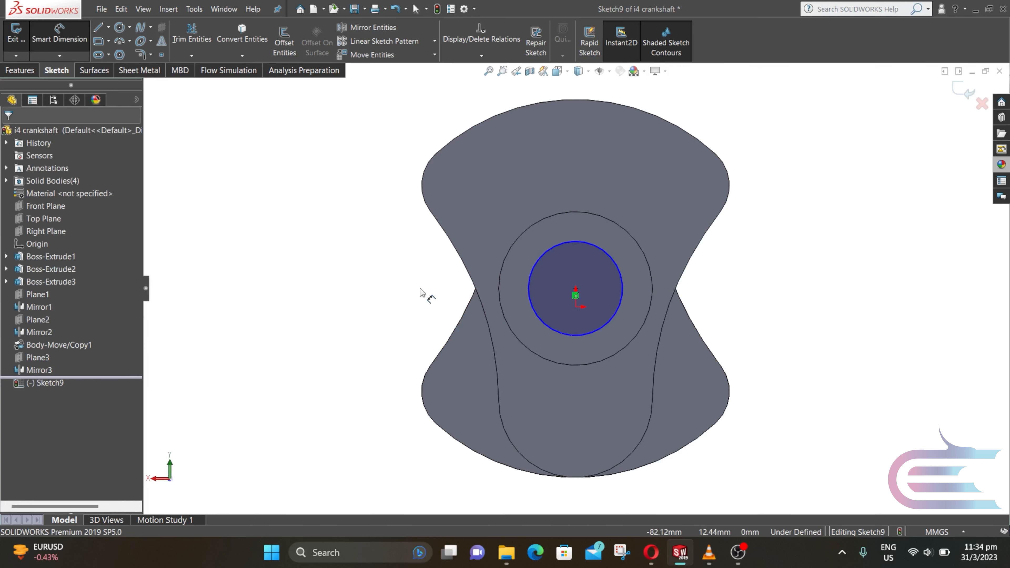
{"action": "left_click", "coordinate": [553, 336]}
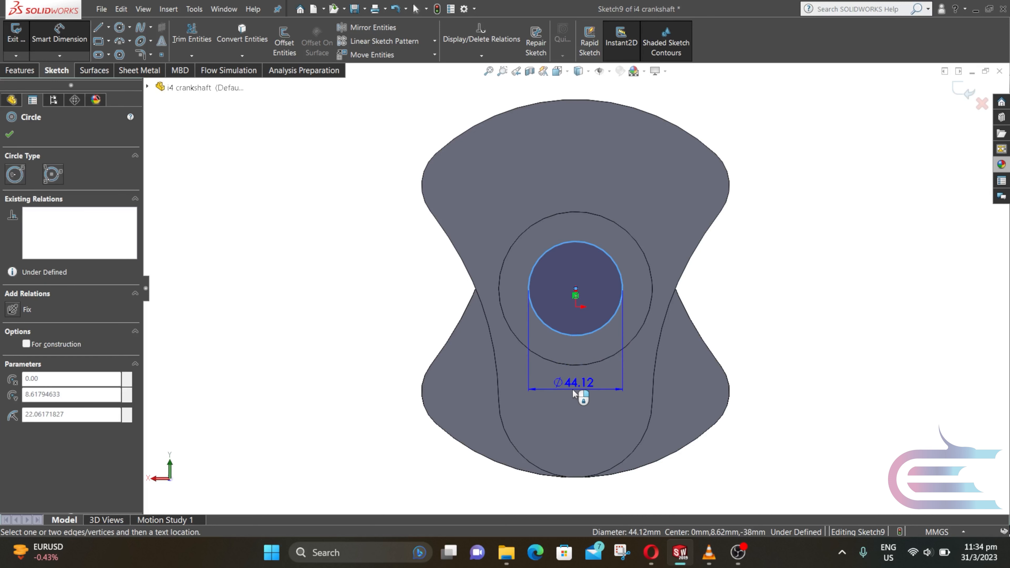
{"action": "left_click", "coordinate": [572, 388]}
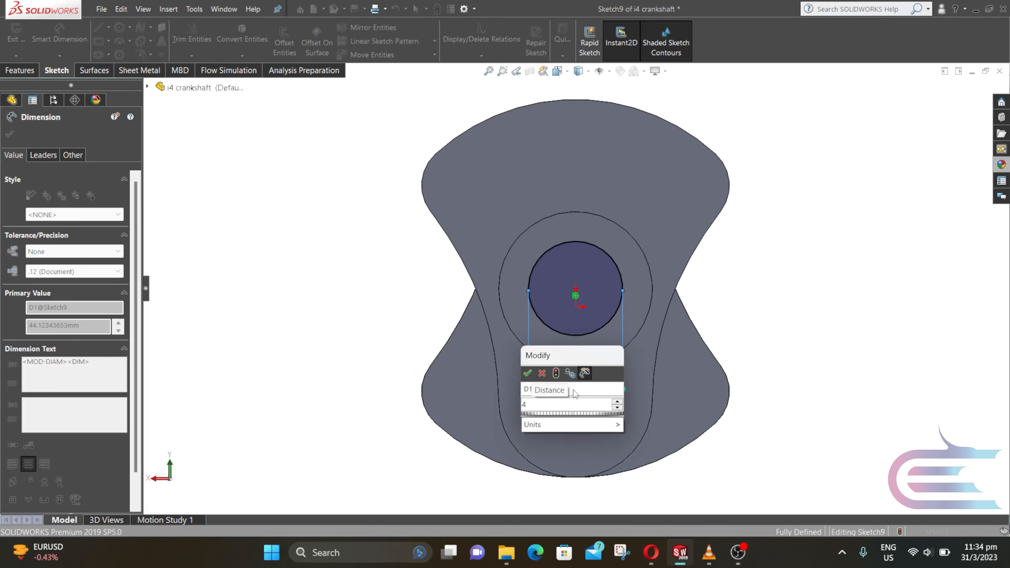
{"action": "type", "text": "40"}
{"action": "key", "text": "Return"}
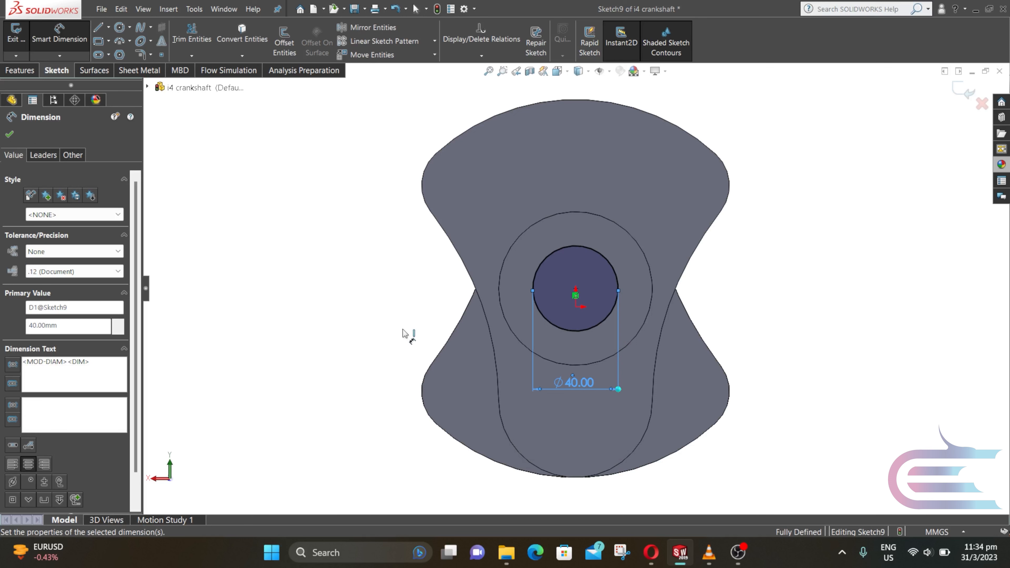
{"action": "left_click", "coordinate": [10, 135]}
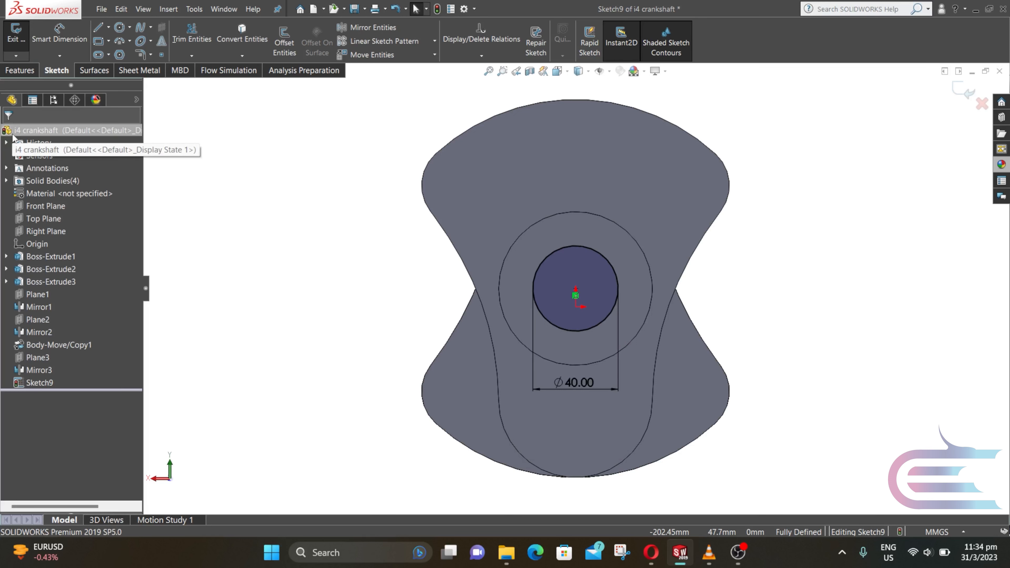
Extrude the circle as a blind boss 25 mm deep with Merge result enabled
{"action": "left_click", "coordinate": [20, 70]}
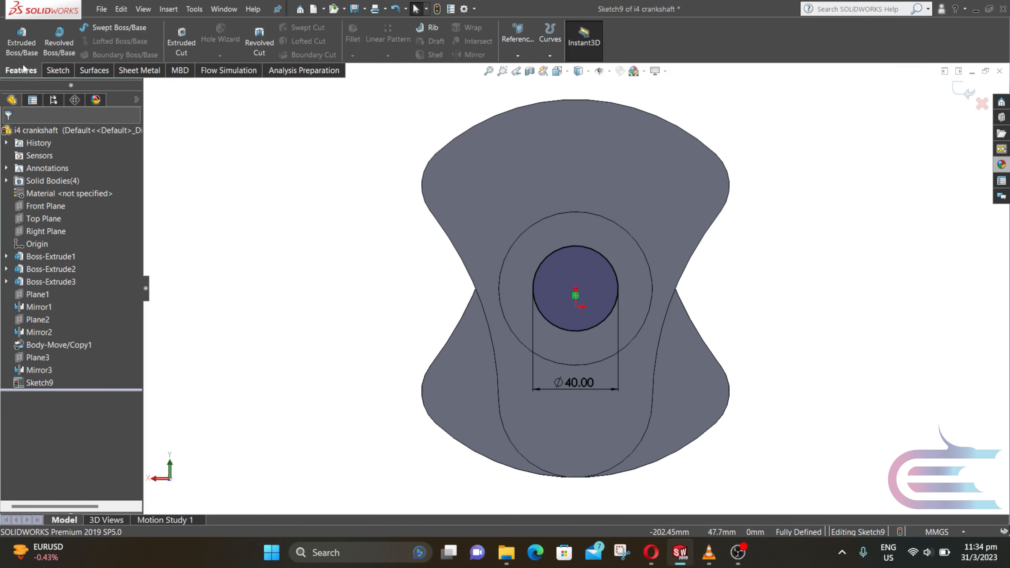
{"action": "left_click", "coordinate": [21, 45]}
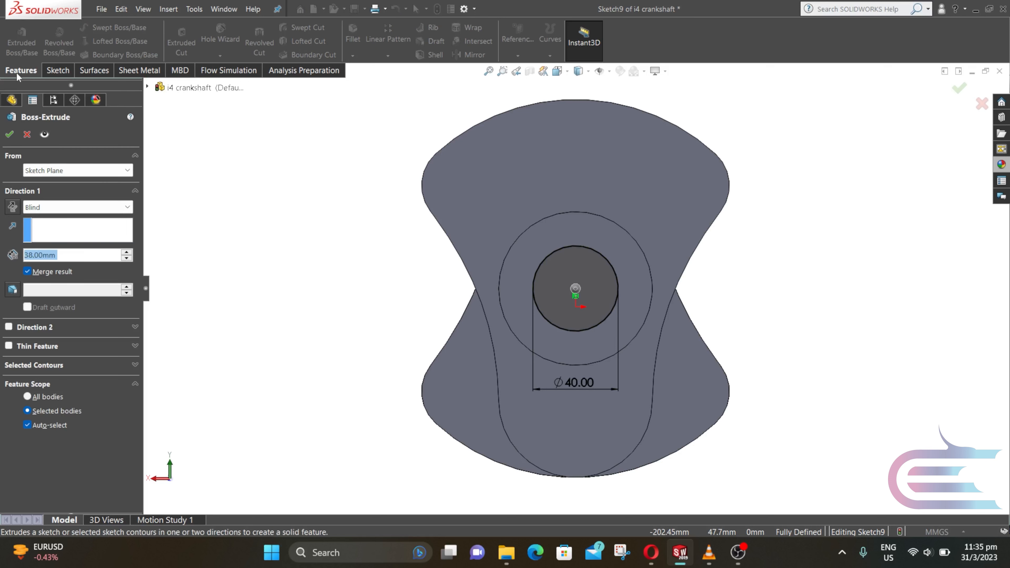
{"action": "type", "text": "25"}
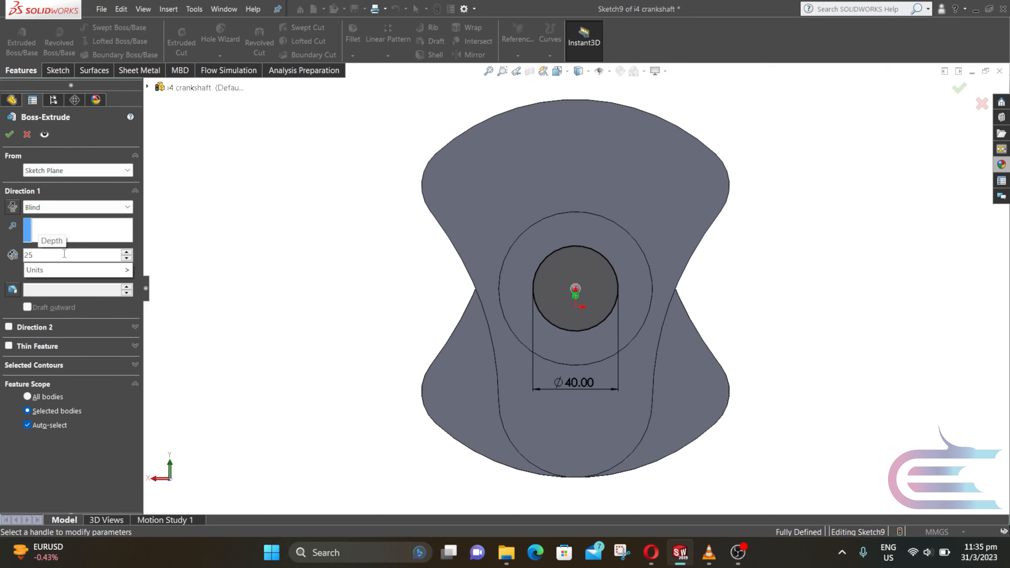
{"action": "key", "text": "Return"}
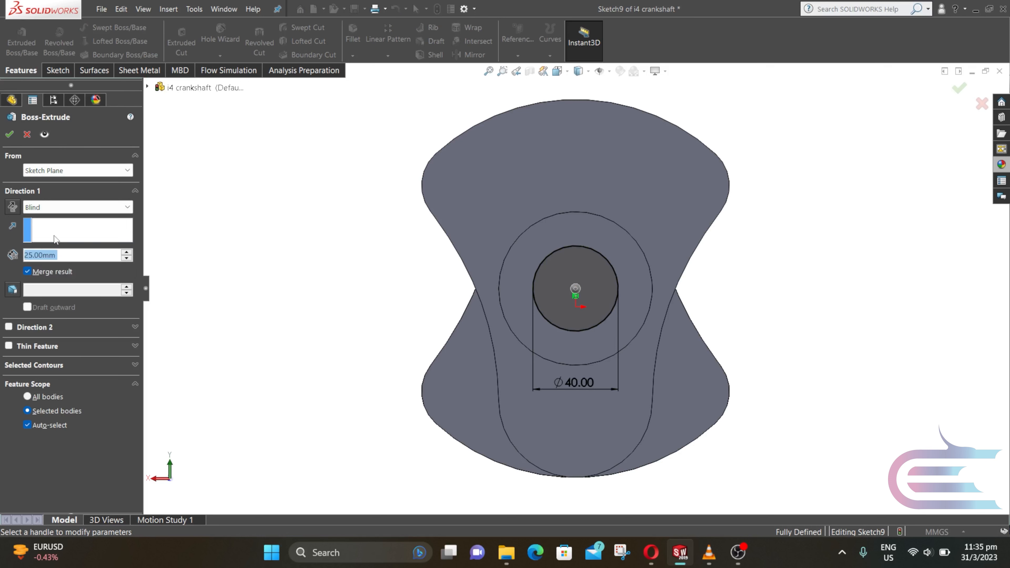
{"action": "left_click", "coordinate": [9, 134]}
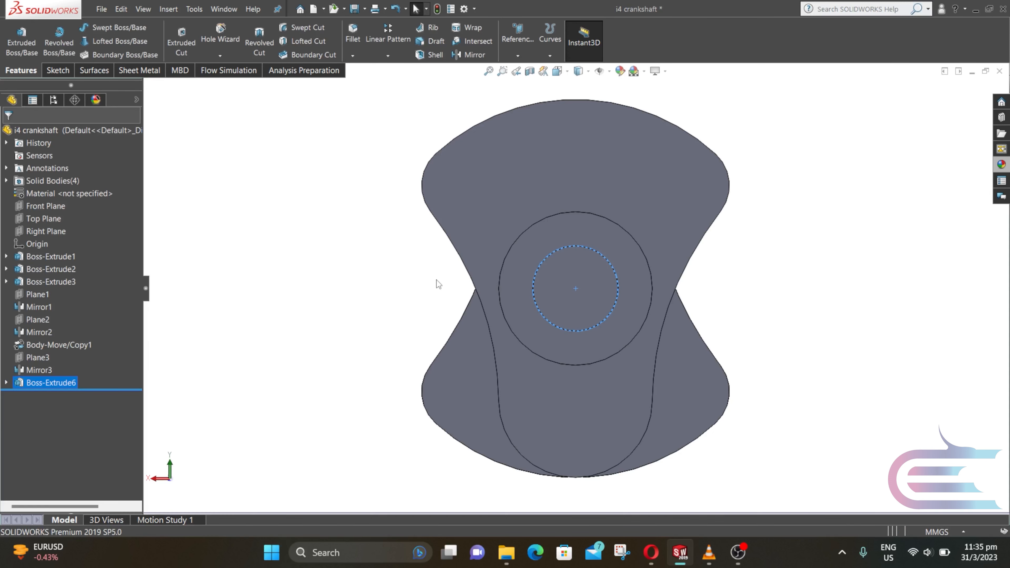
Start a sketch on the 40 mm shaft's end face and draw a concentric circle about 28 mm in diameter
{"action": "scroll", "coordinate": [436, 279], "scroll_direction": "up", "scroll_amount": 2}
{"action": "middle_click_drag", "start_coordinate": [451, 266], "coordinate": [291, 277]}
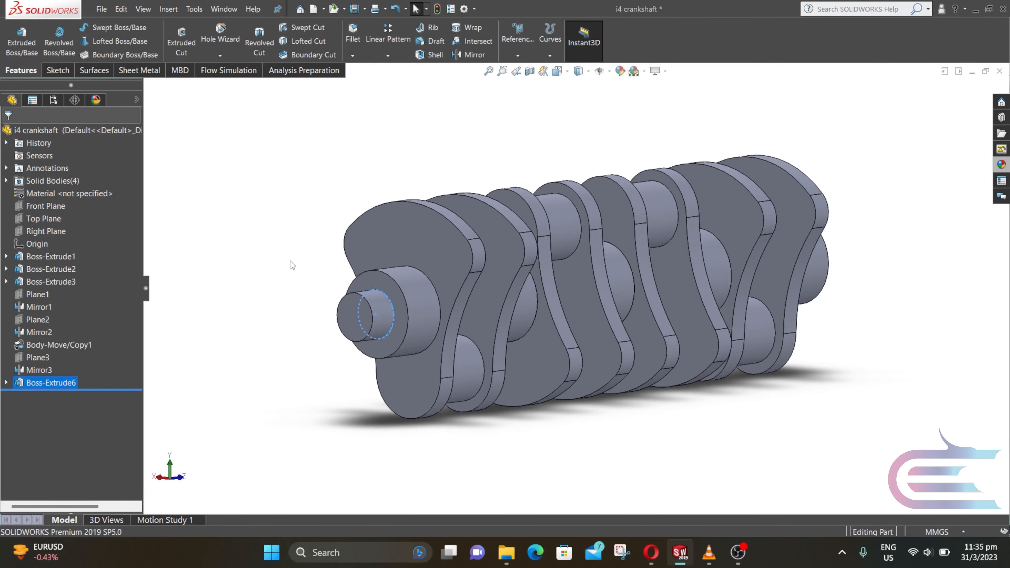
{"action": "left_click", "coordinate": [289, 262]}
{"action": "right_click", "coordinate": [355, 314]}
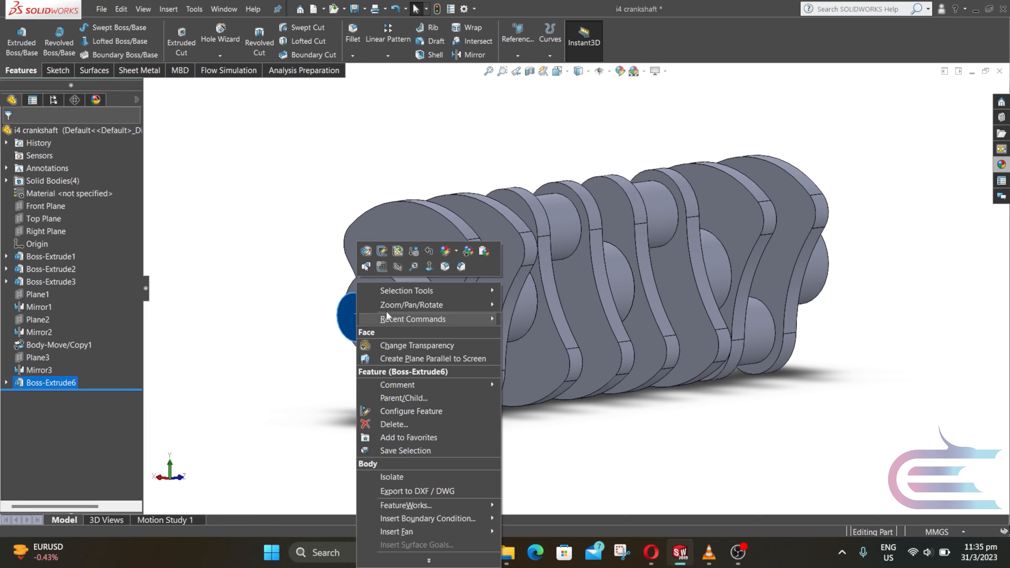
{"action": "left_click", "coordinate": [435, 270]}
{"action": "right_click", "coordinate": [563, 291]}
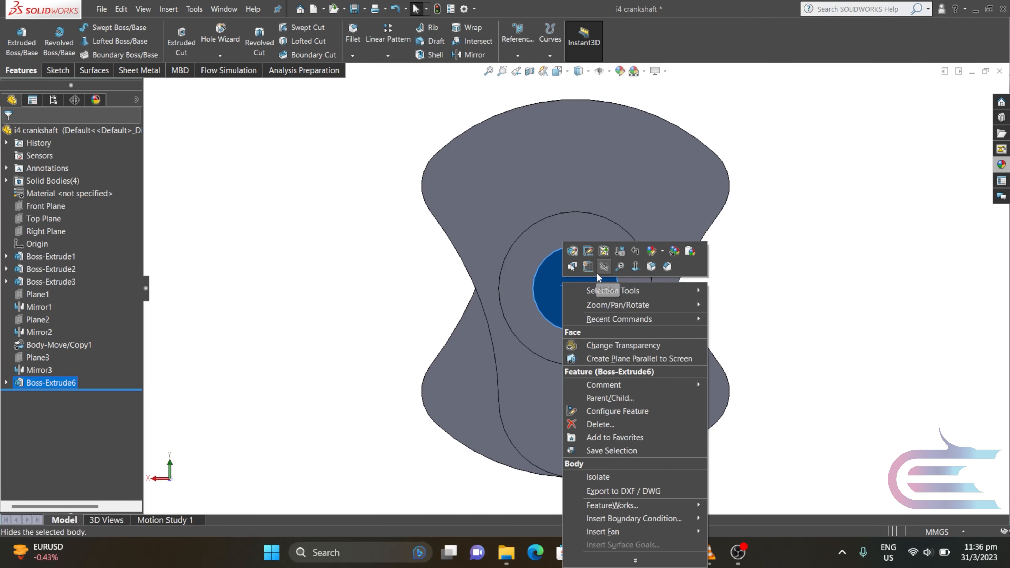
{"action": "left_click", "coordinate": [587, 266]}
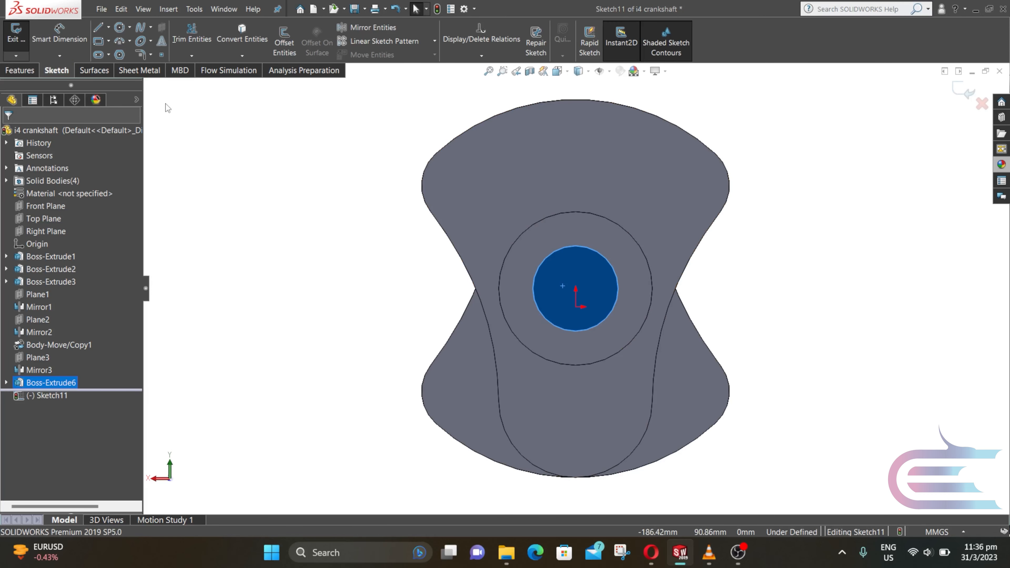
{"action": "left_click", "coordinate": [129, 29]}
{"action": "left_click", "coordinate": [126, 37]}
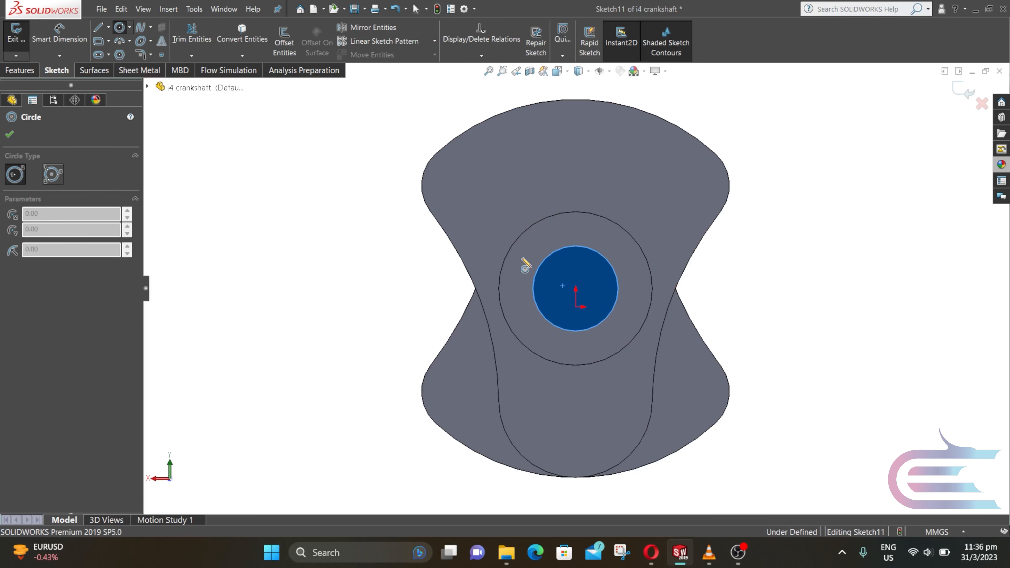
{"action": "scroll", "coordinate": [595, 264], "scroll_direction": "down", "scroll_amount": 5}
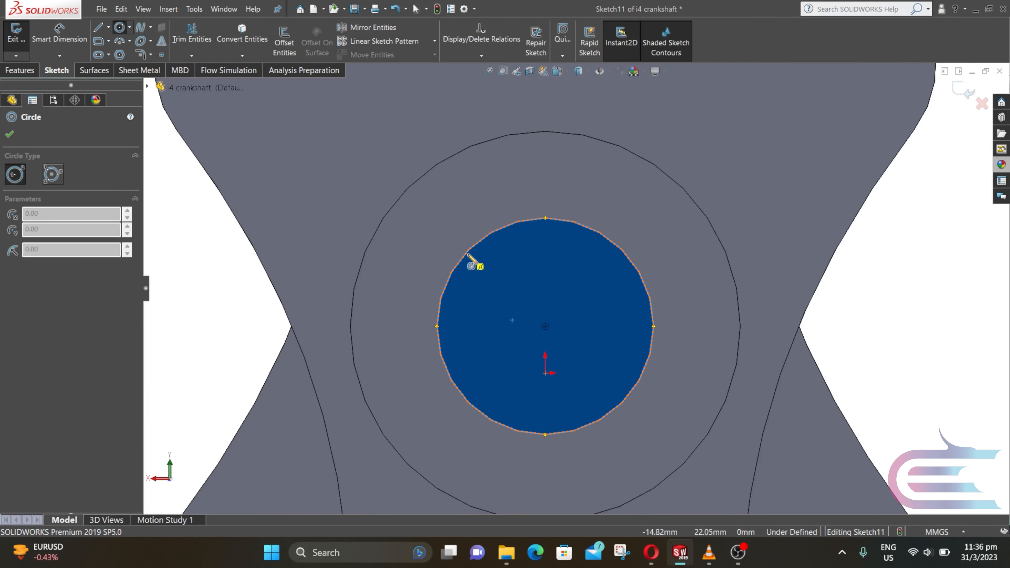
{"action": "left_click_drag", "start_coordinate": [545, 326], "coordinate": [586, 393]}
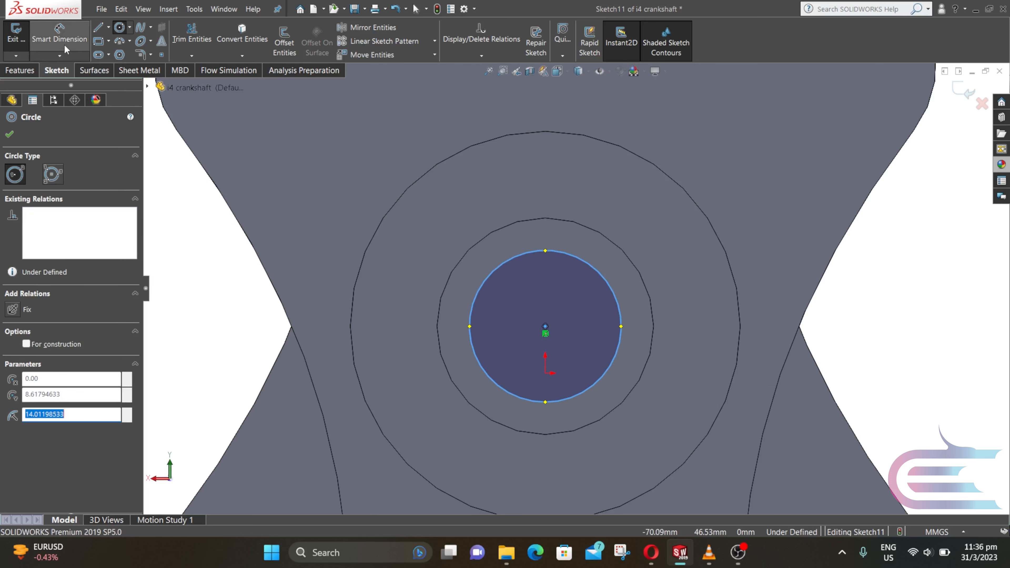
Dimension the new circle's diameter on the shaft's end face to 17 mm
{"action": "left_click", "coordinate": [59, 34]}
{"action": "left_click", "coordinate": [546, 400]}
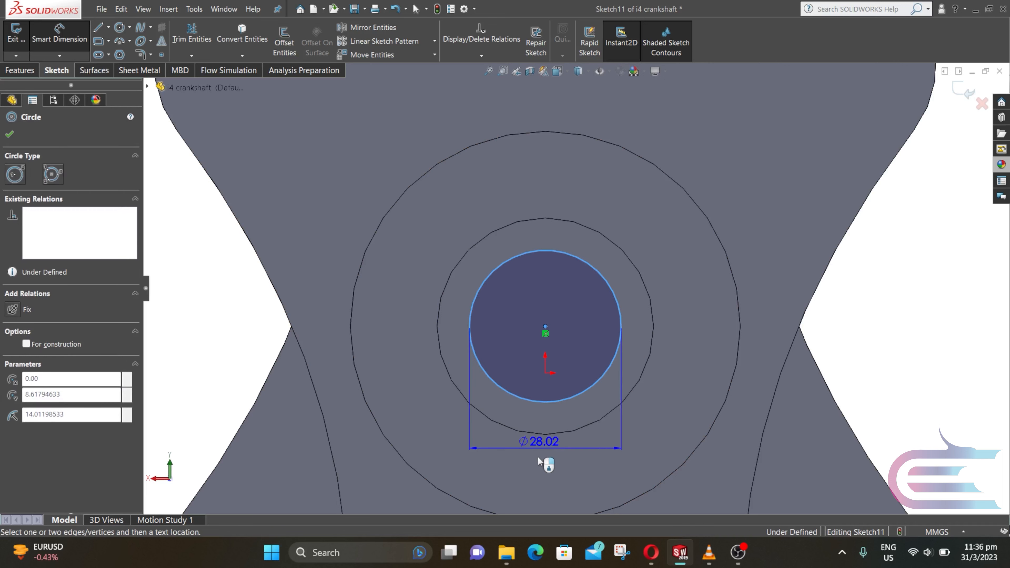
{"action": "left_click", "coordinate": [536, 464]}
{"action": "type", "text": "1"}
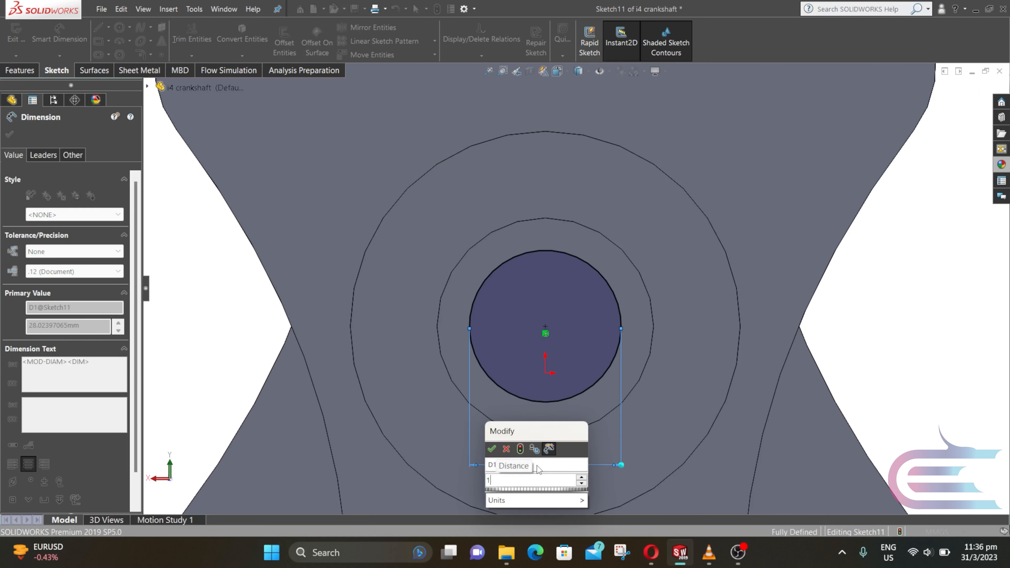
{"action": "type", "text": "7"}
{"action": "key", "text": "Return"}
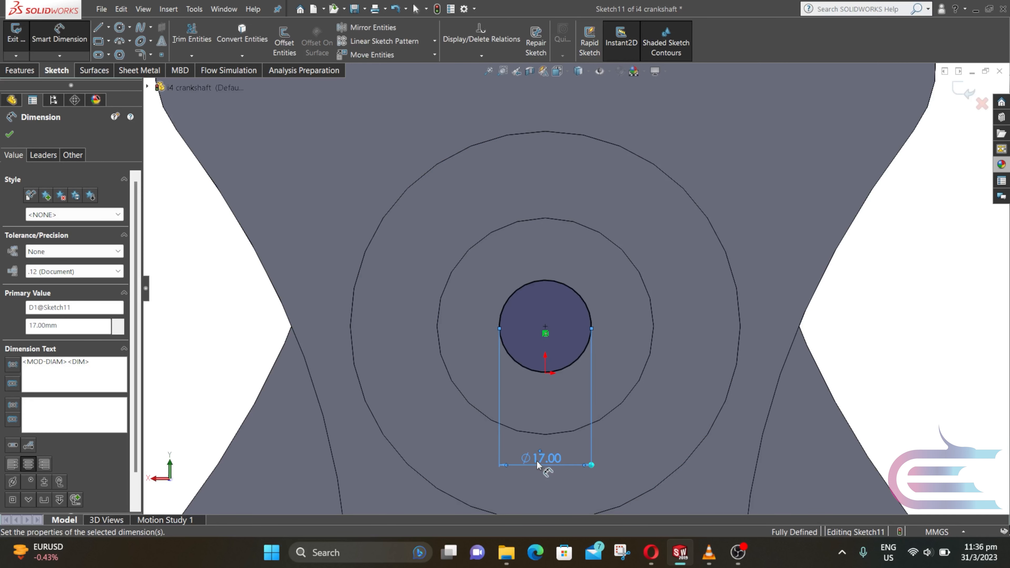
Draw a vertical centerline from the 17 mm circle's centre upward, extending past the circle's edge
{"action": "left_click", "coordinate": [108, 27]}
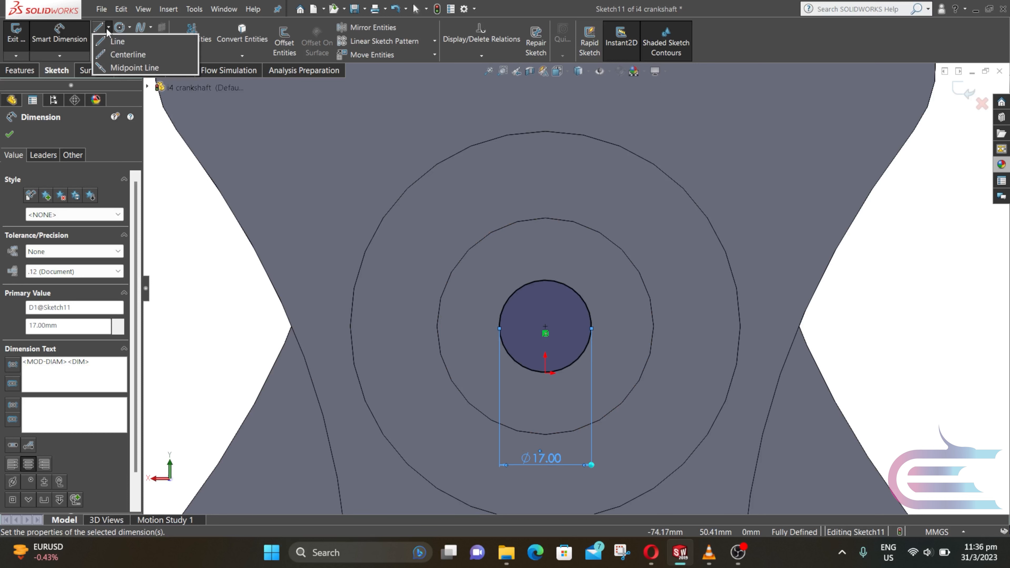
{"action": "left_click", "coordinate": [116, 56]}
{"action": "scroll", "coordinate": [537, 324], "scroll_direction": "down", "scroll_amount": 4}
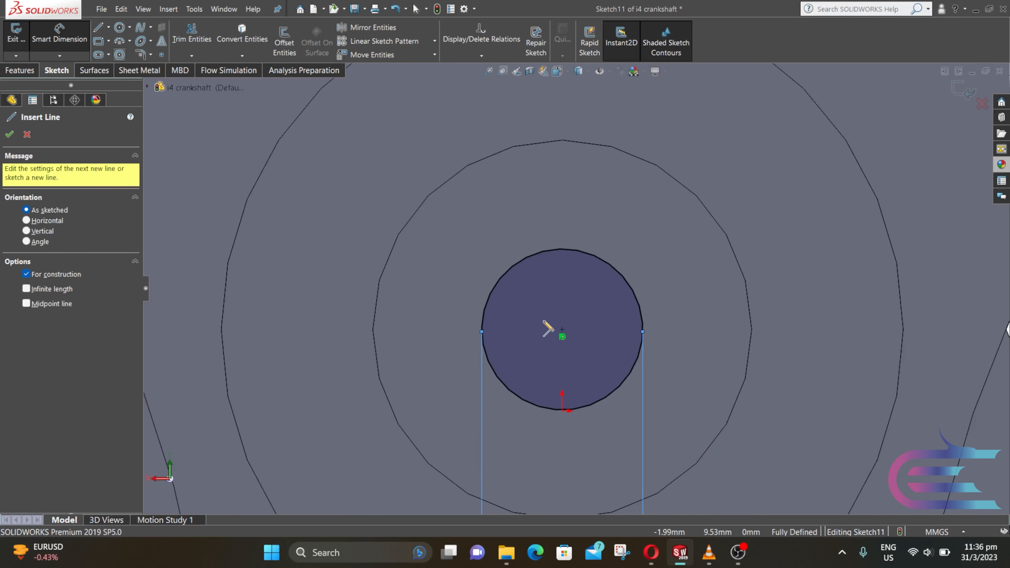
{"action": "left_click", "coordinate": [574, 330]}
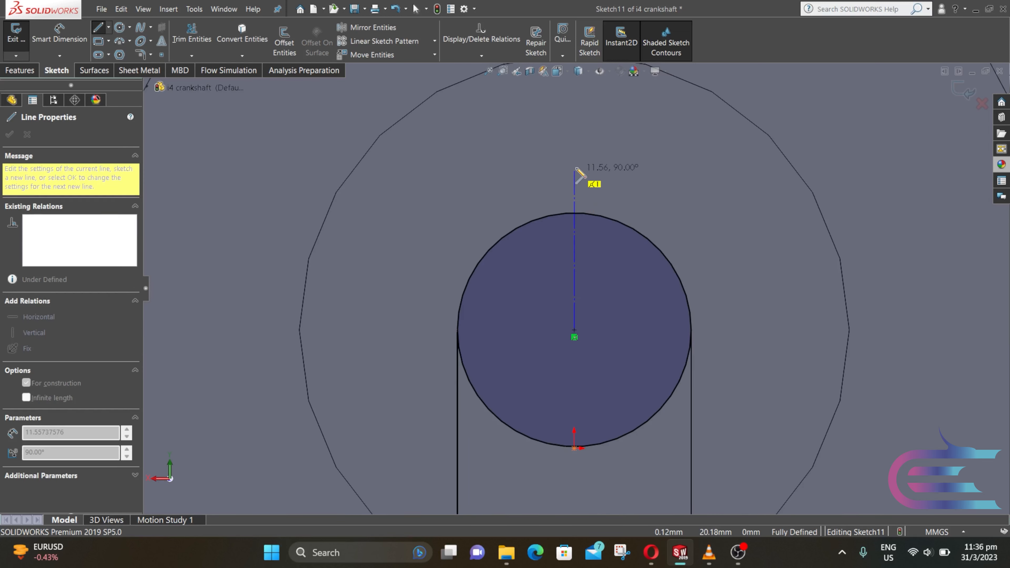
{"action": "left_click", "coordinate": [574, 118]}
{"action": "key", "text": "Escape"}
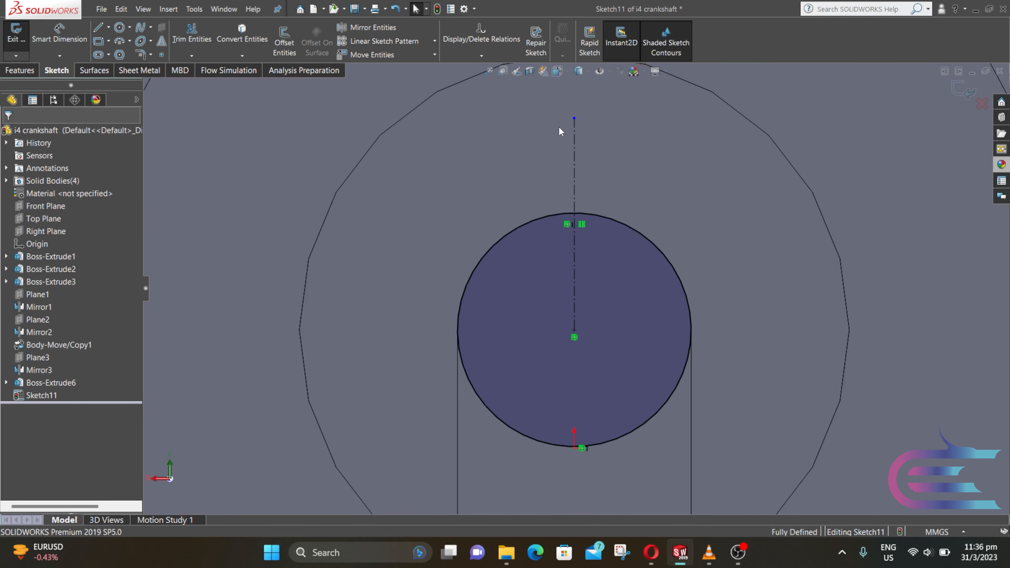
Sketch a half key profile with a vertical line up from the circle and a horizontal line about 1 mm long to the centerline
{"action": "left_click", "coordinate": [98, 29]}
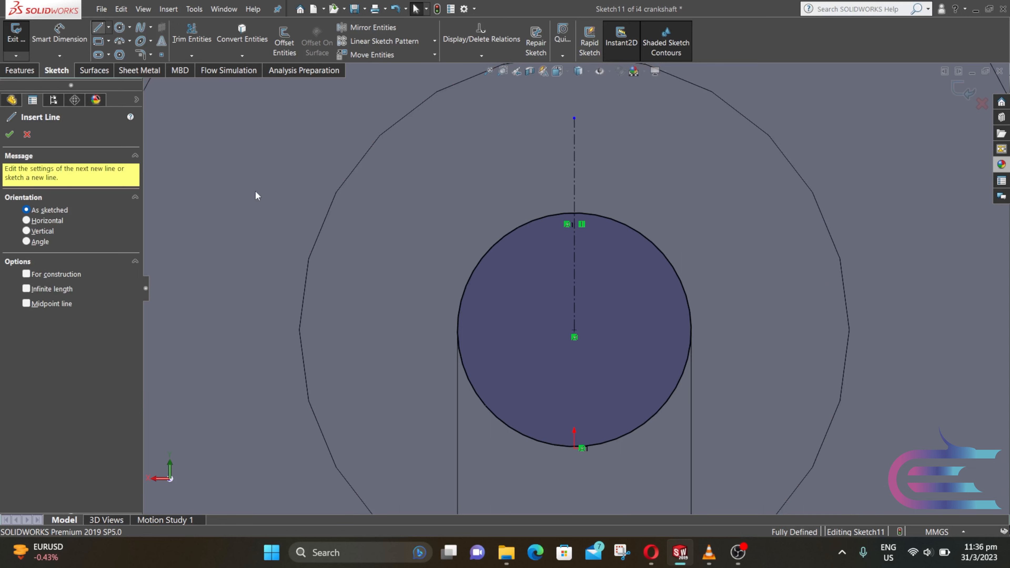
{"action": "scroll", "coordinate": [557, 196], "scroll_direction": "down", "scroll_amount": 5}
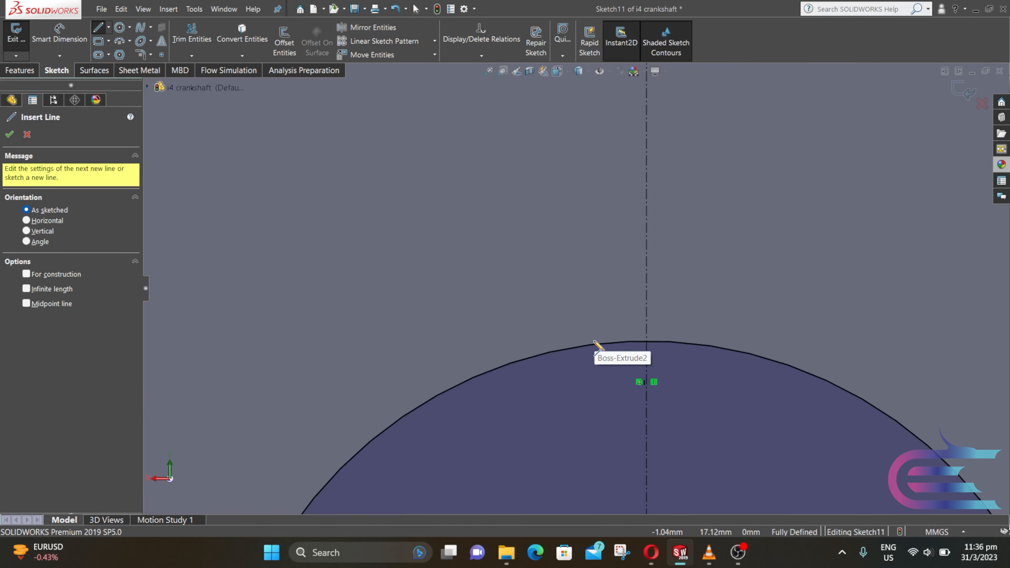
{"action": "left_click", "coordinate": [594, 344]}
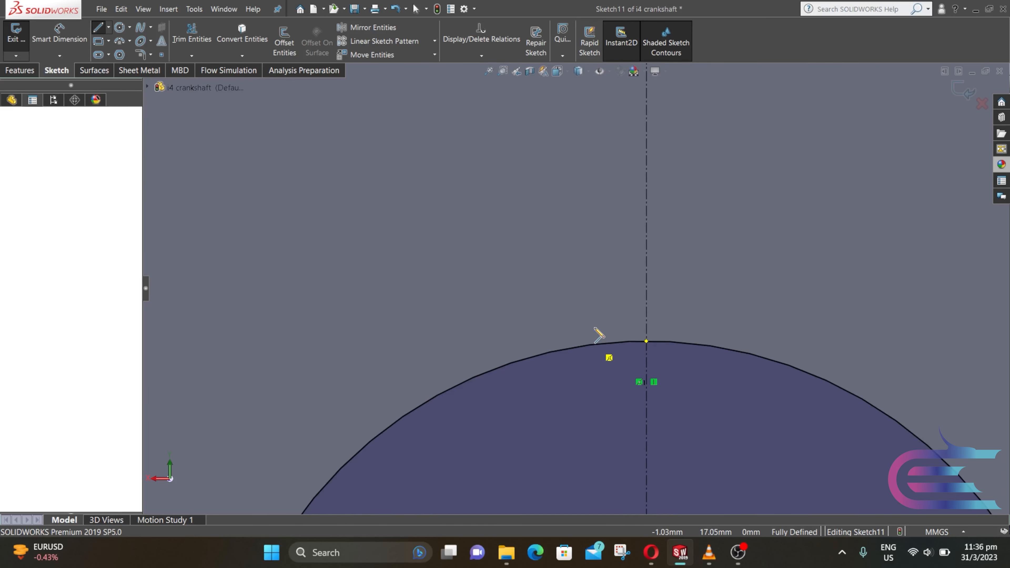
{"action": "left_click", "coordinate": [594, 216]}
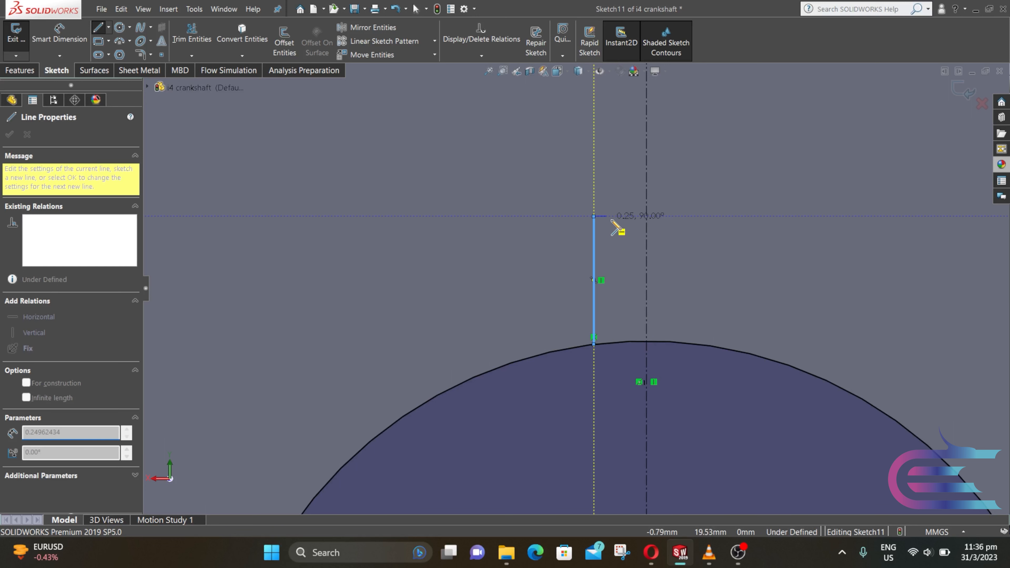
{"action": "left_click", "coordinate": [646, 216]}
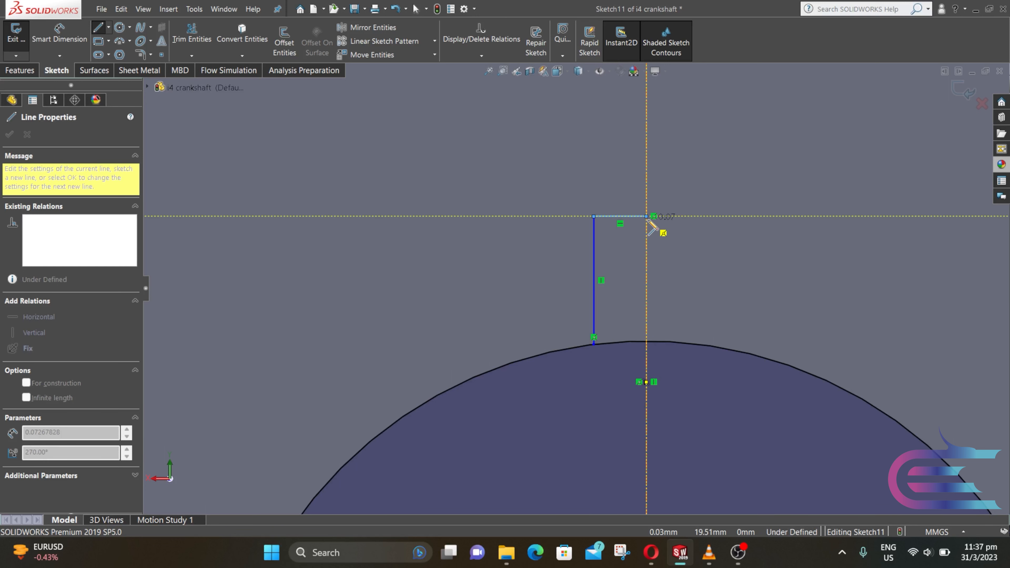
{"action": "key", "text": "Escape"}
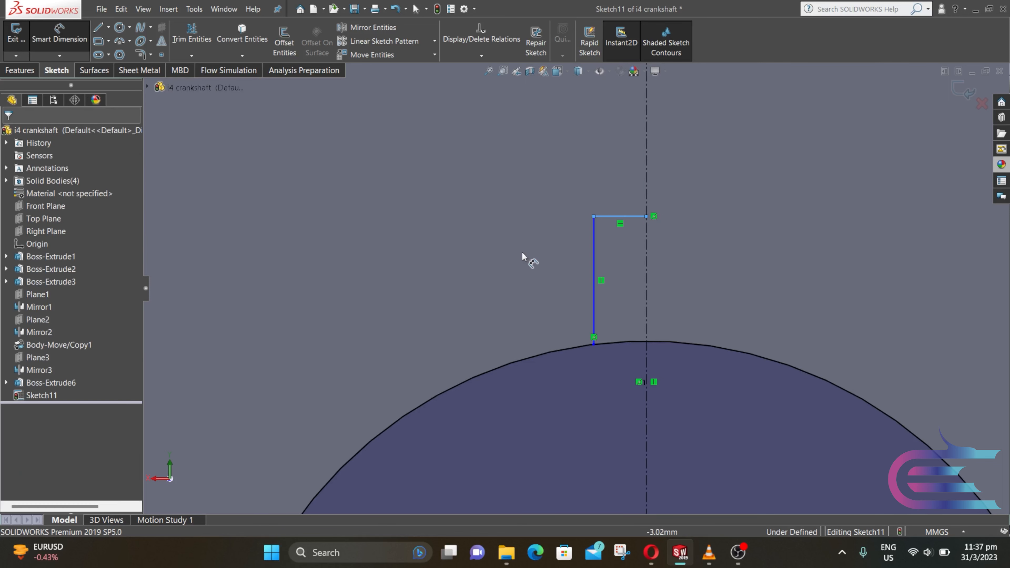
Dimension the key profile's horizontal line to 2.5 mm
{"action": "left_click", "coordinate": [611, 217]}
{"action": "left_click", "coordinate": [610, 183]}
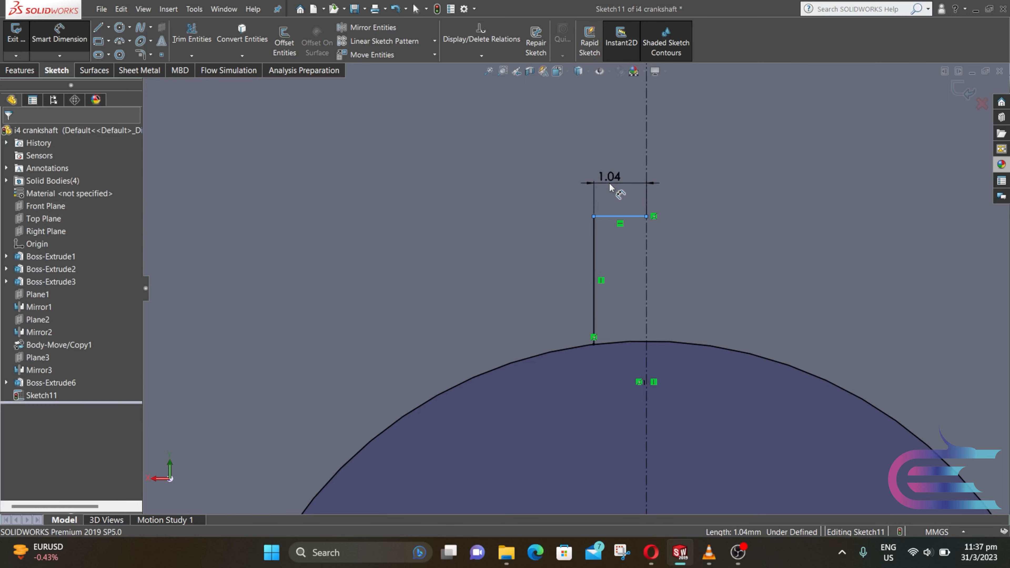
{"action": "type", "text": "2.5"}
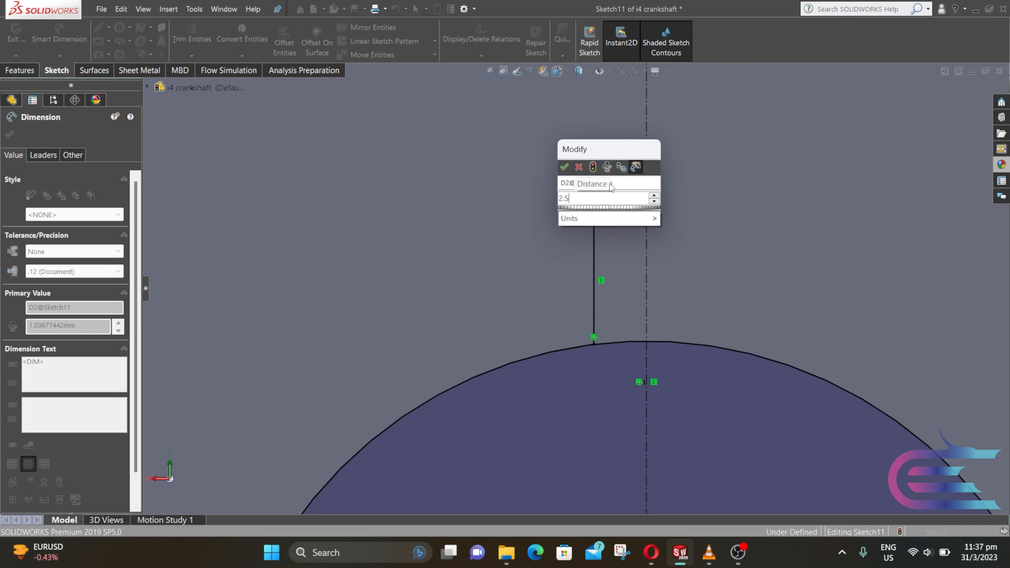
{"action": "key", "text": "Return"}
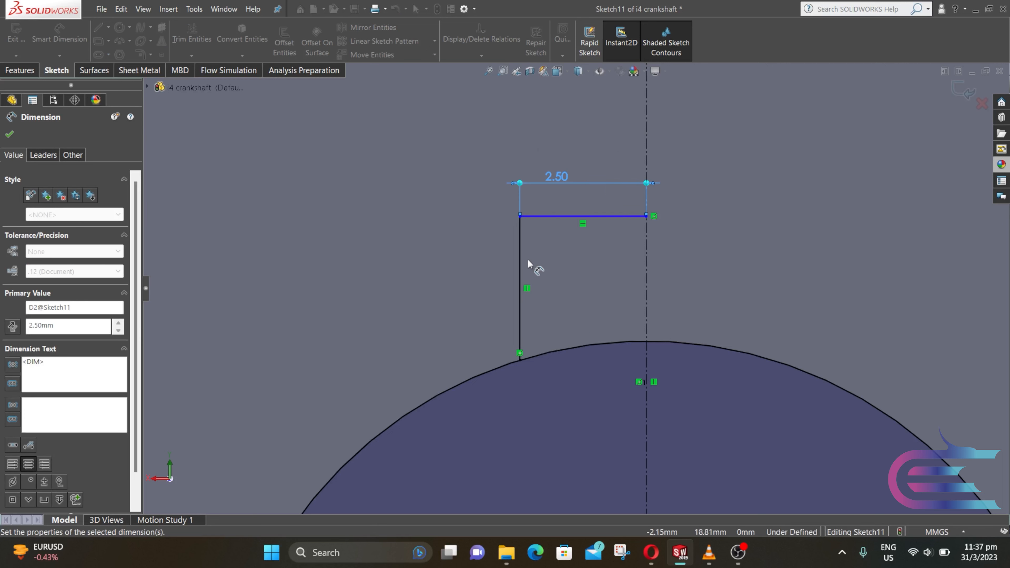
Dimension the key profile's vertical line to 2.675962 mm
{"action": "left_click", "coordinate": [519, 260]}
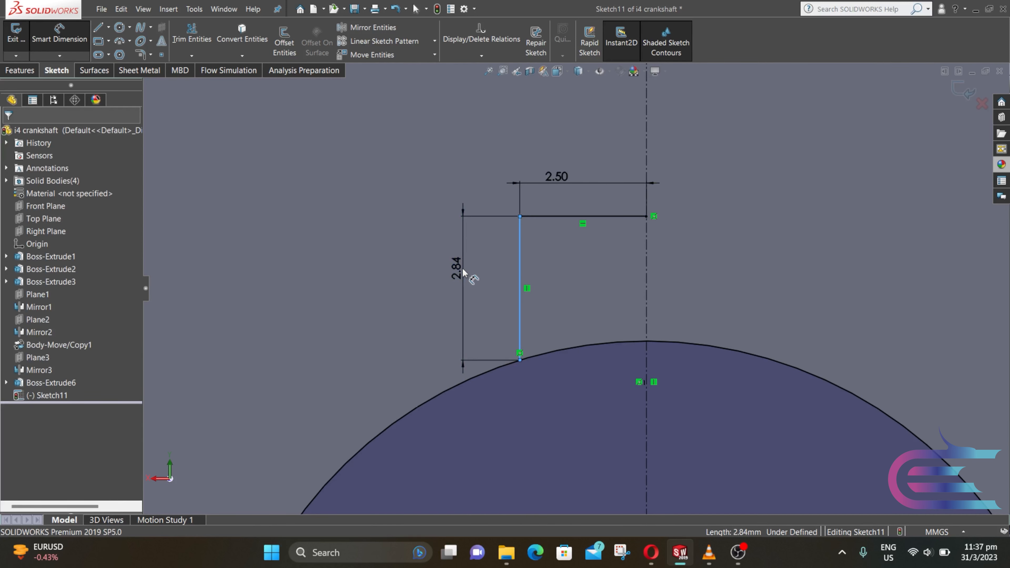
{"action": "left_click", "coordinate": [464, 272]}
{"action": "type", "text": "2."}
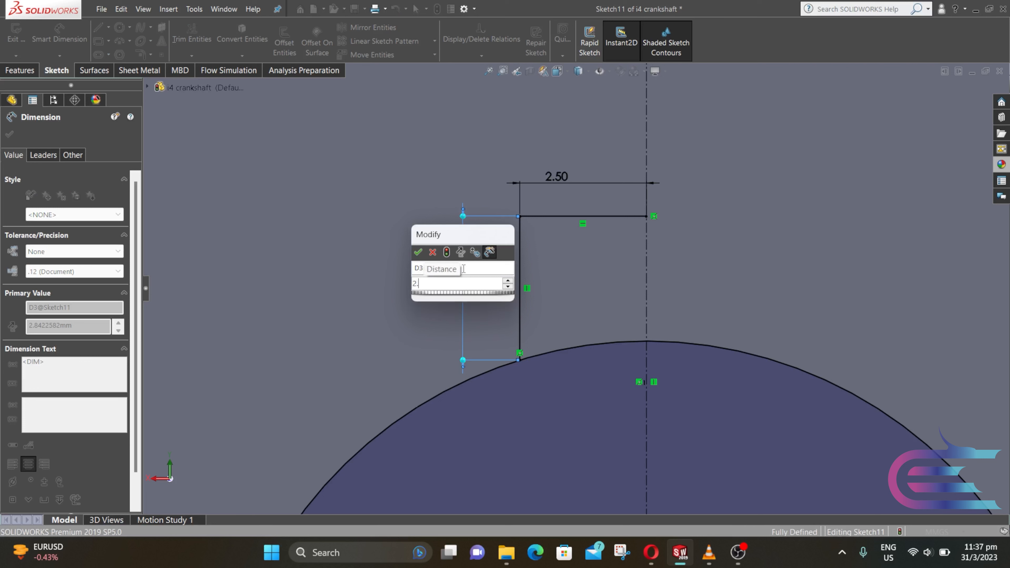
{"action": "type", "text": "6759"}
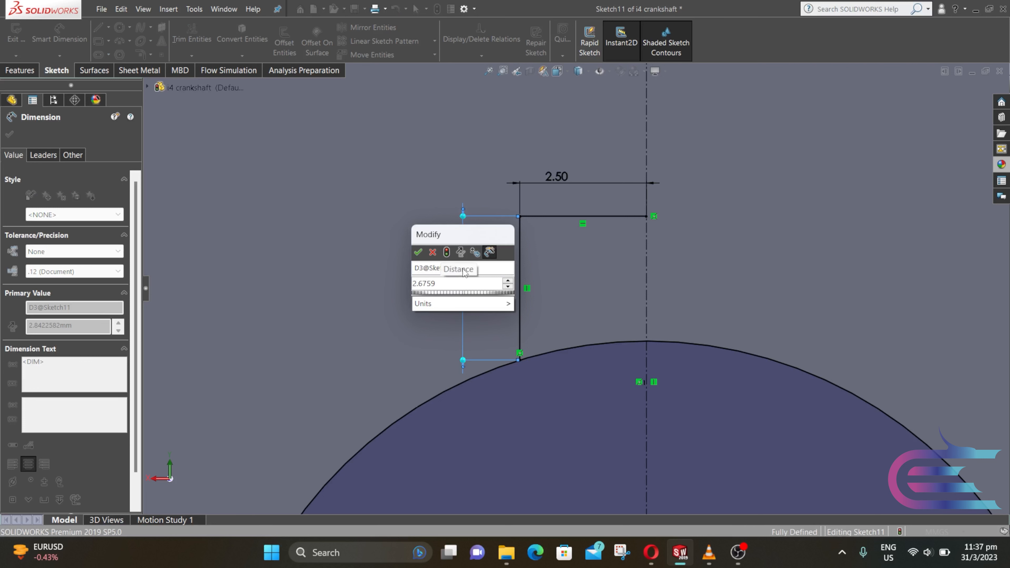
{"action": "type", "text": "62"}
{"action": "key", "text": "Return"}
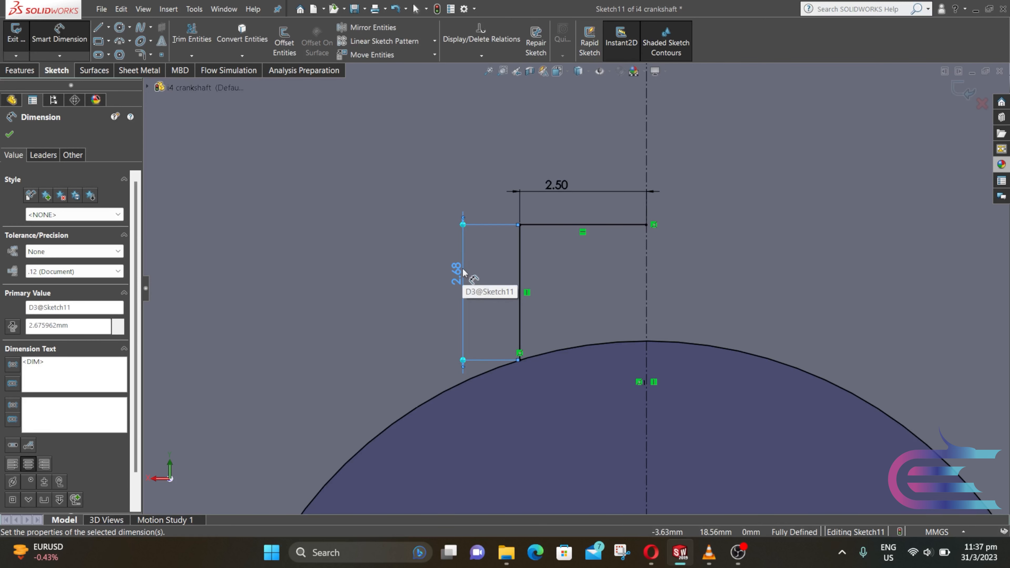
{"action": "left_click", "coordinate": [9, 135]}
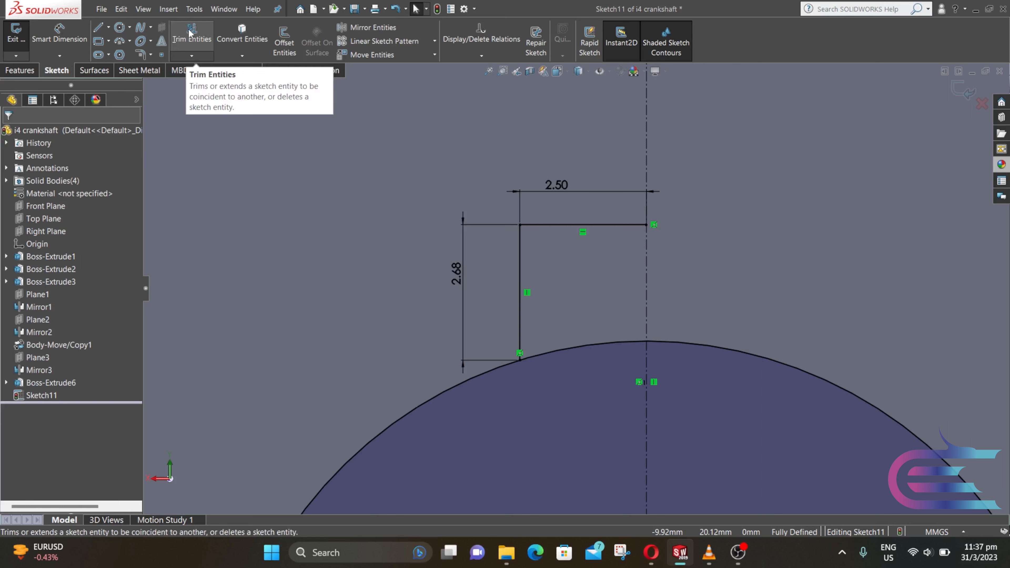
Mirror the key profile's horizontal and vertical lines about the centerline as copies
{"action": "left_click", "coordinate": [377, 31]}
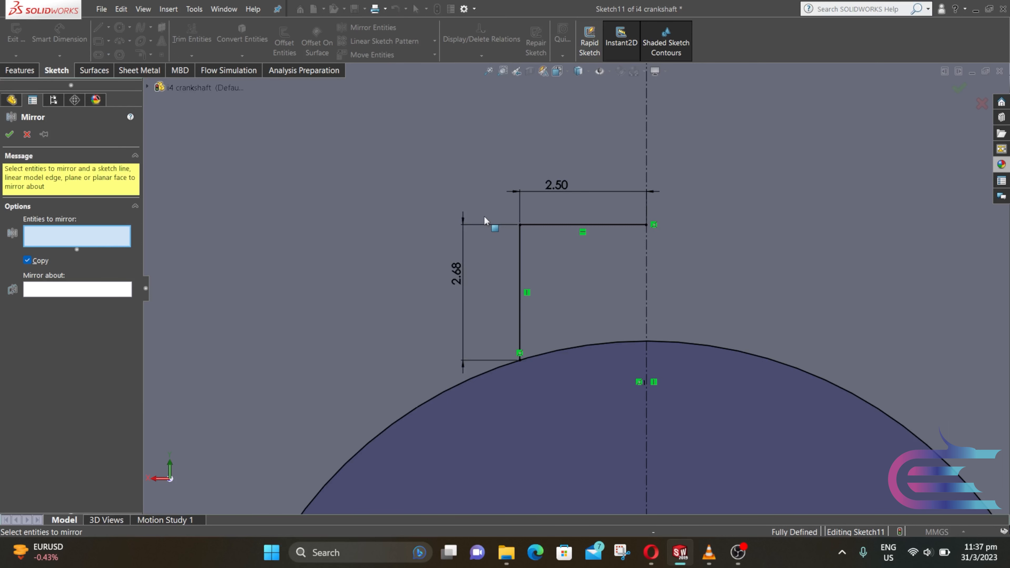
{"action": "left_click", "coordinate": [536, 225]}
{"action": "left_click", "coordinate": [519, 255]}
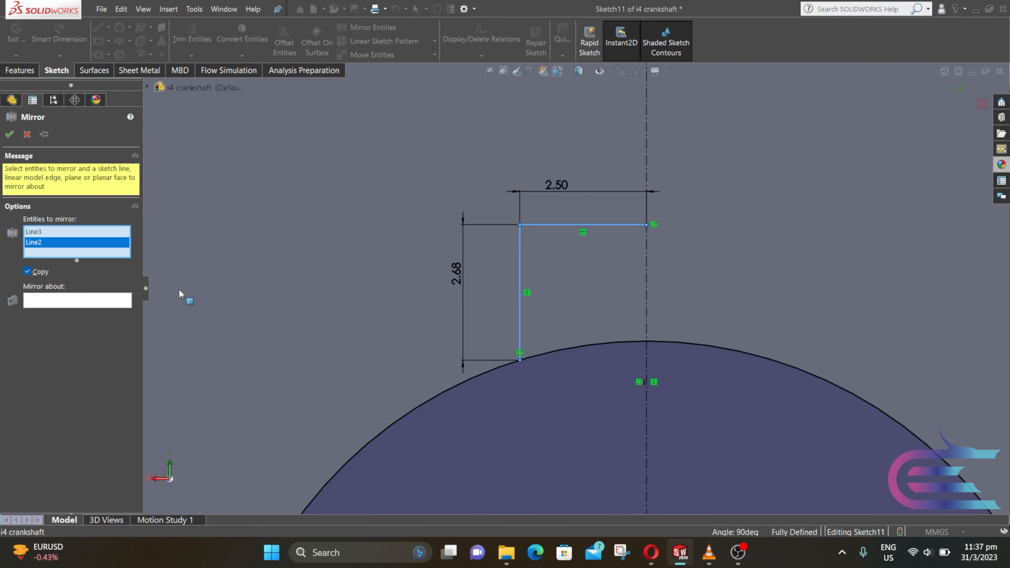
{"action": "left_click", "coordinate": [95, 302]}
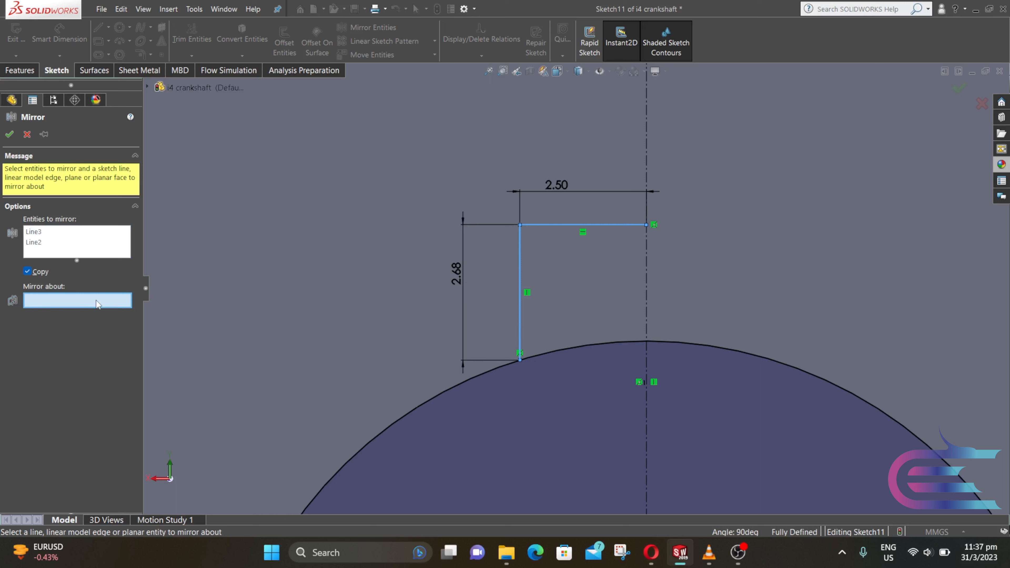
{"action": "left_click", "coordinate": [644, 259]}
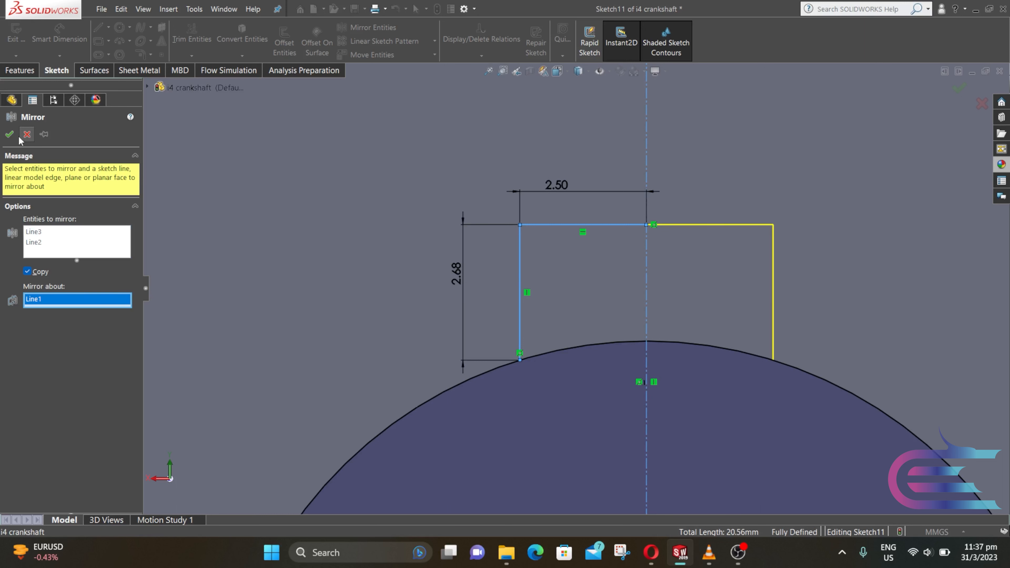
{"action": "left_click", "coordinate": [10, 134]}
Trim away the circle's arc between the key's two vertical sides using Power trim
{"action": "left_click", "coordinate": [192, 35]}
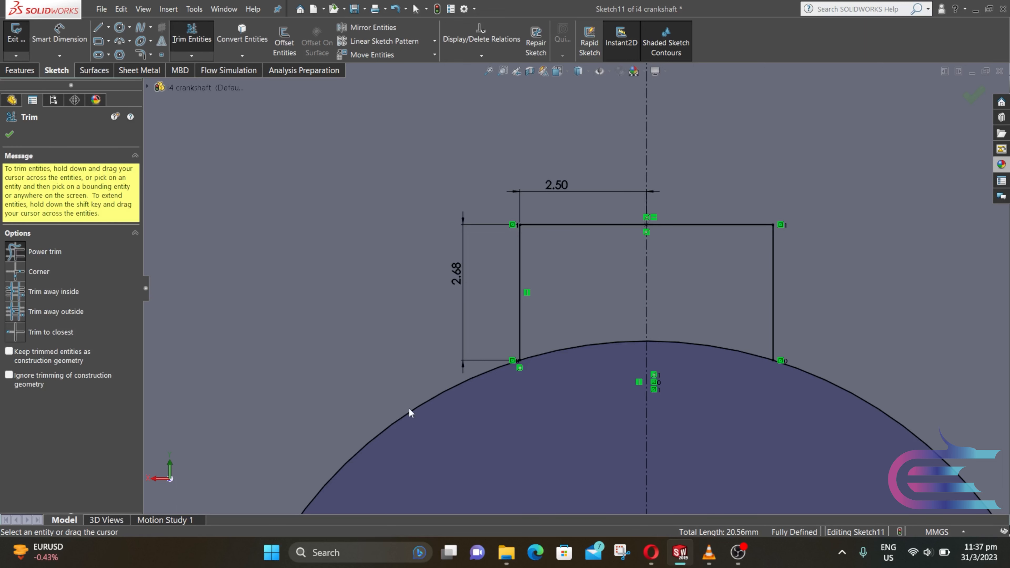
{"action": "mouse_move", "coordinate": [409, 408]}
{"action": "left_mouse_down"}
{"action": "mouse_move", "coordinate": [555, 375]}
{"action": "mouse_move", "coordinate": [638, 390]}
{"action": "left_mouse_up"}
{"action": "left_click_drag", "start_coordinate": [701, 329], "coordinate": [667, 375]}
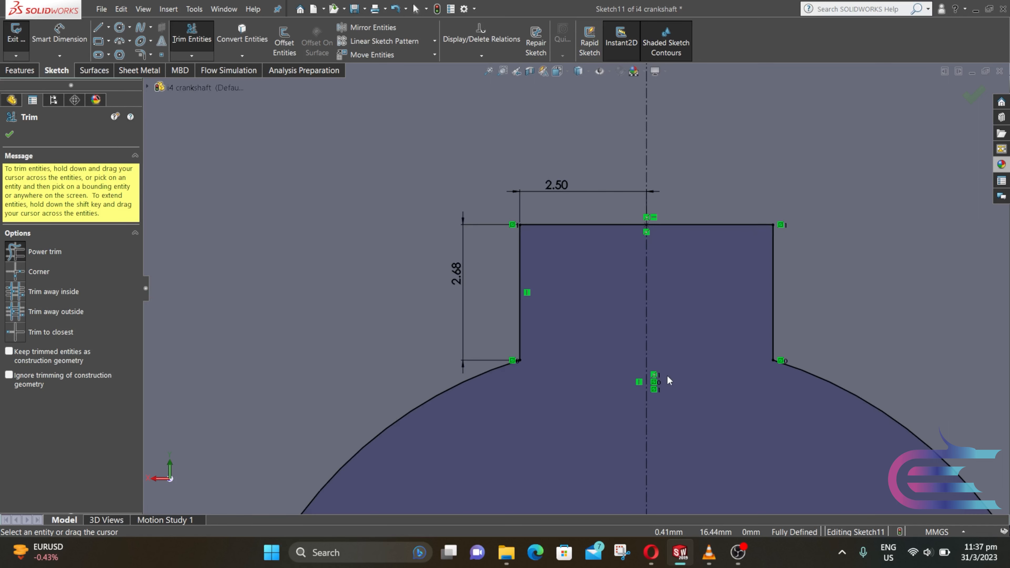
Extrude the keyed shaft profile as a blind boss 38 mm deep with Merge result enabled
{"action": "scroll", "coordinate": [665, 376], "scroll_direction": "up", "scroll_amount": 5}
{"action": "scroll", "coordinate": [621, 382], "scroll_direction": "up", "scroll_amount": 1}
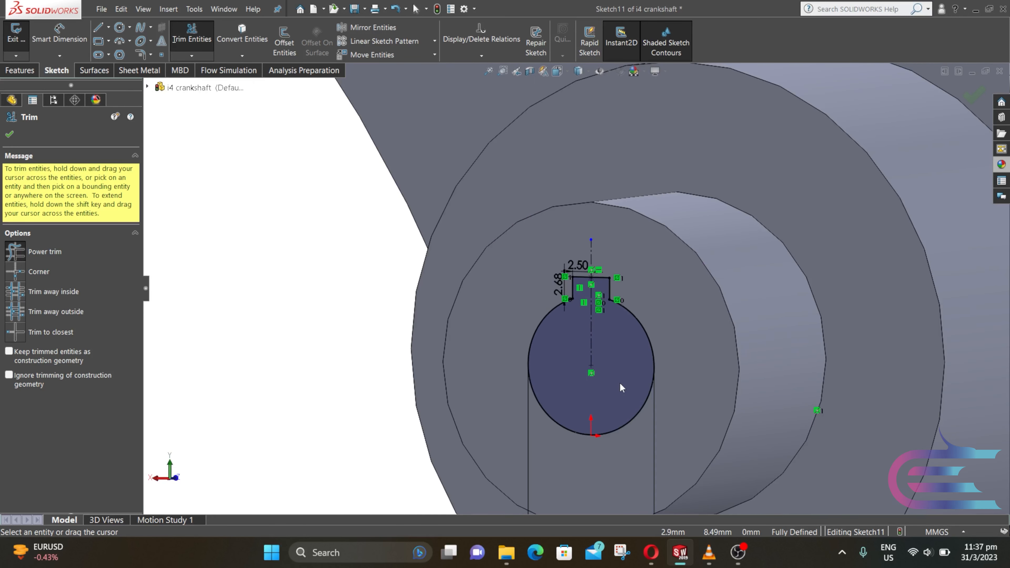
{"action": "left_click", "coordinate": [21, 70]}
{"action": "left_click", "coordinate": [21, 39]}
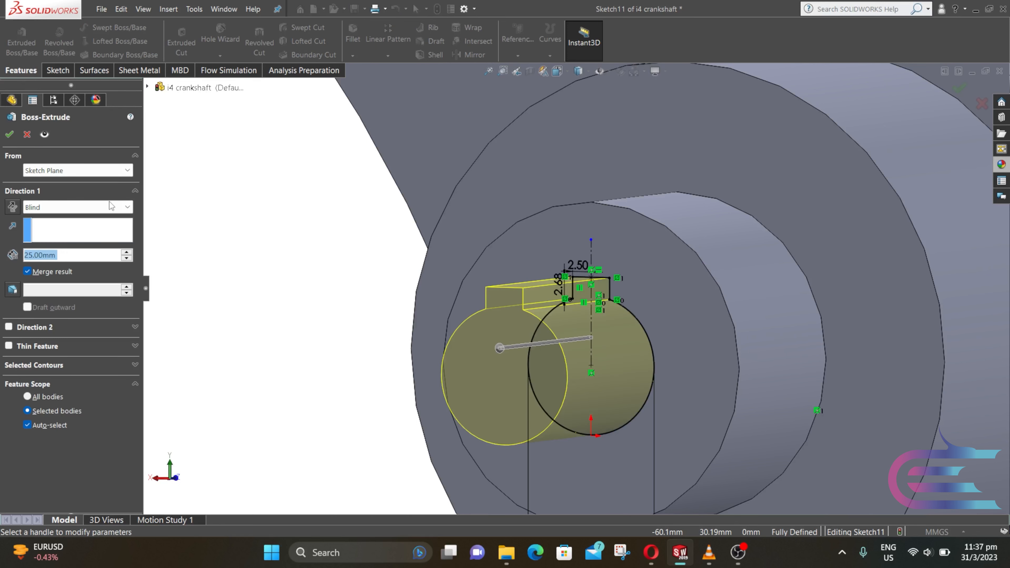
{"action": "type", "text": "38"}
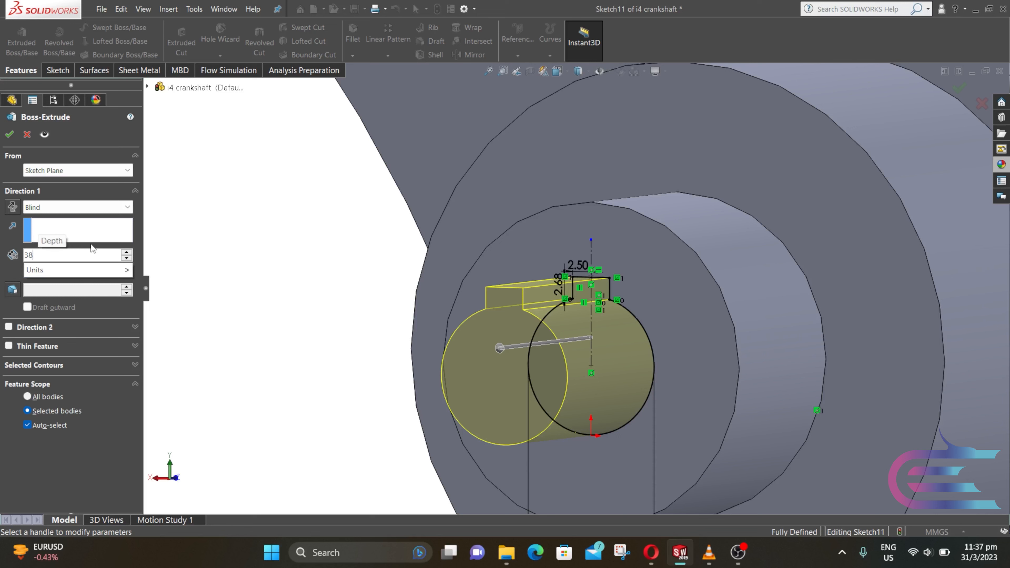
{"action": "key", "text": "Return"}
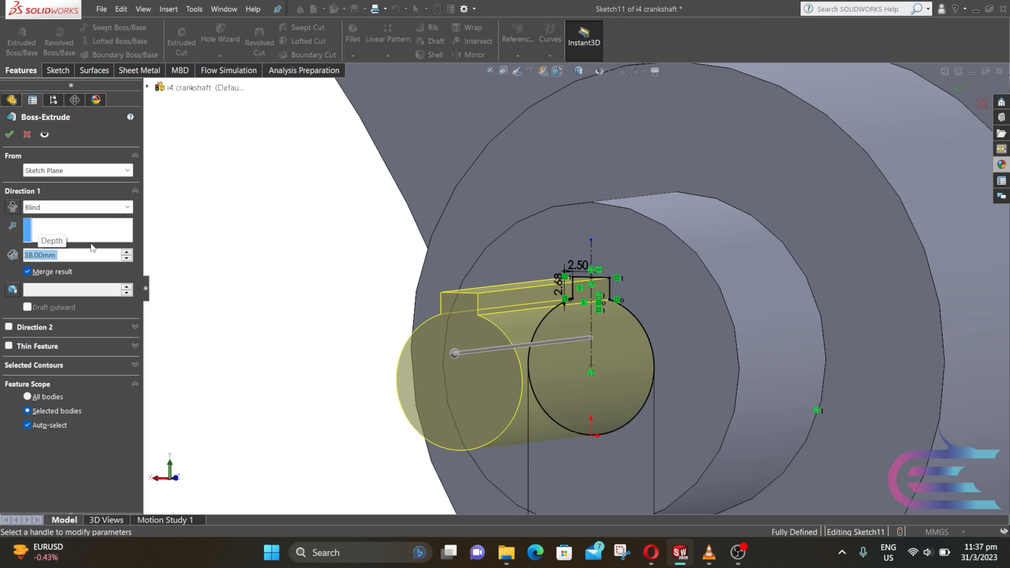
{"action": "left_click", "coordinate": [9, 135]}
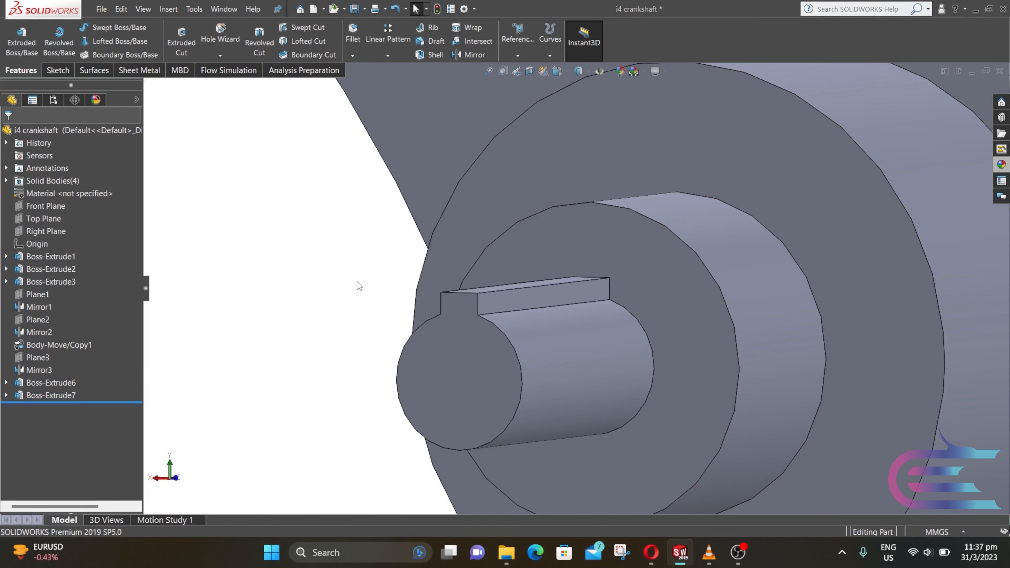
Examine the keyed shaft end and the whole crankshaft from several angles
{"action": "scroll", "coordinate": [426, 293], "scroll_direction": "up", "scroll_amount": 5}
{"action": "scroll", "coordinate": [680, 265], "scroll_direction": "up", "scroll_amount": 2}
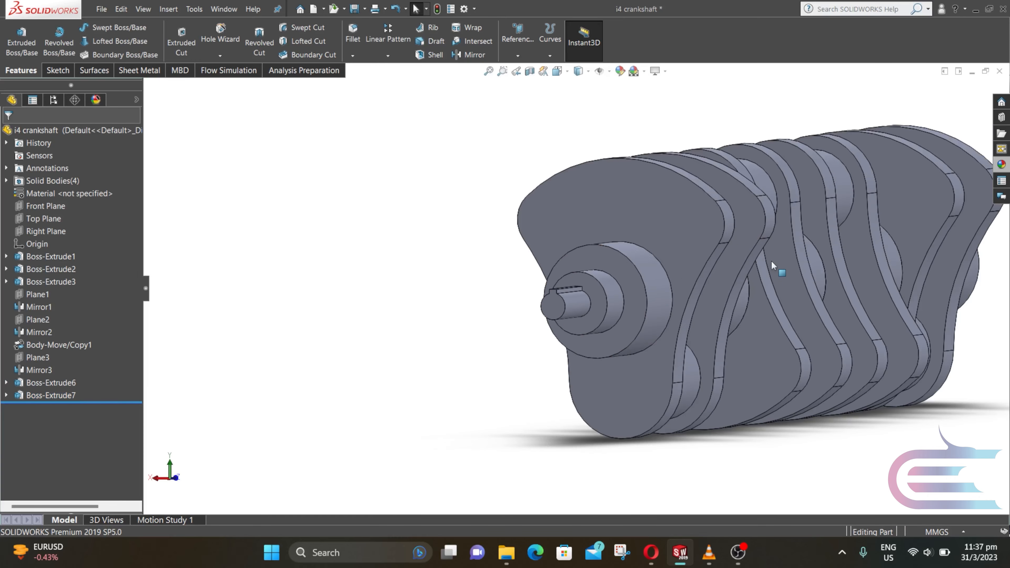
{"action": "scroll", "coordinate": [771, 261], "scroll_direction": "down", "scroll_amount": 2}
{"action": "middle_click_drag", "start_coordinate": [702, 261], "coordinate": [694, 306]}
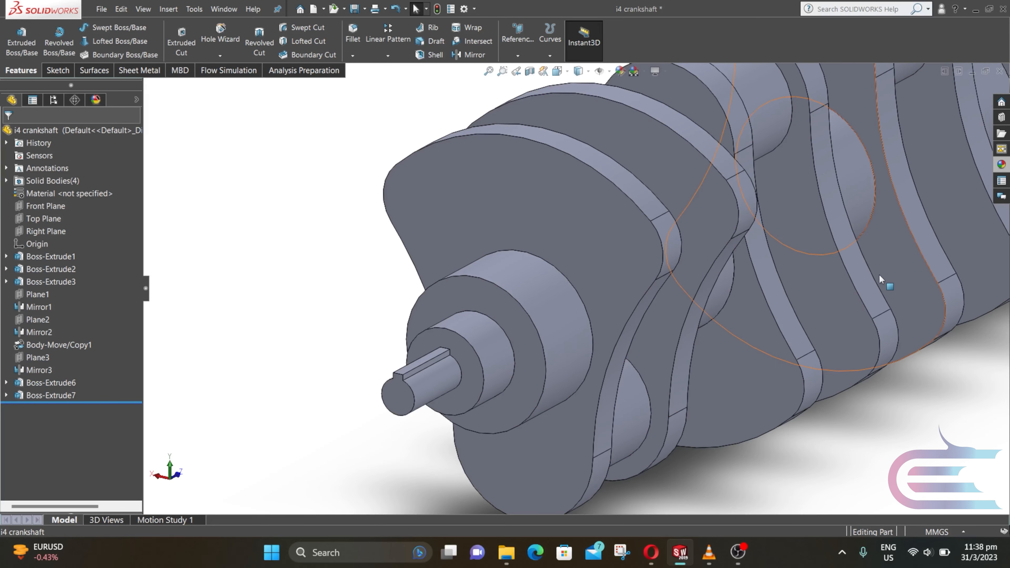
{"action": "scroll", "coordinate": [876, 274], "scroll_direction": "up", "scroll_amount": 4}
{"action": "scroll", "coordinate": [831, 252], "scroll_direction": "down", "scroll_amount": 1}
{"action": "scroll", "coordinate": [812, 238], "scroll_direction": "up", "scroll_amount": 2}
{"action": "middle_click_drag", "start_coordinate": [812, 238], "coordinate": [711, 267]}
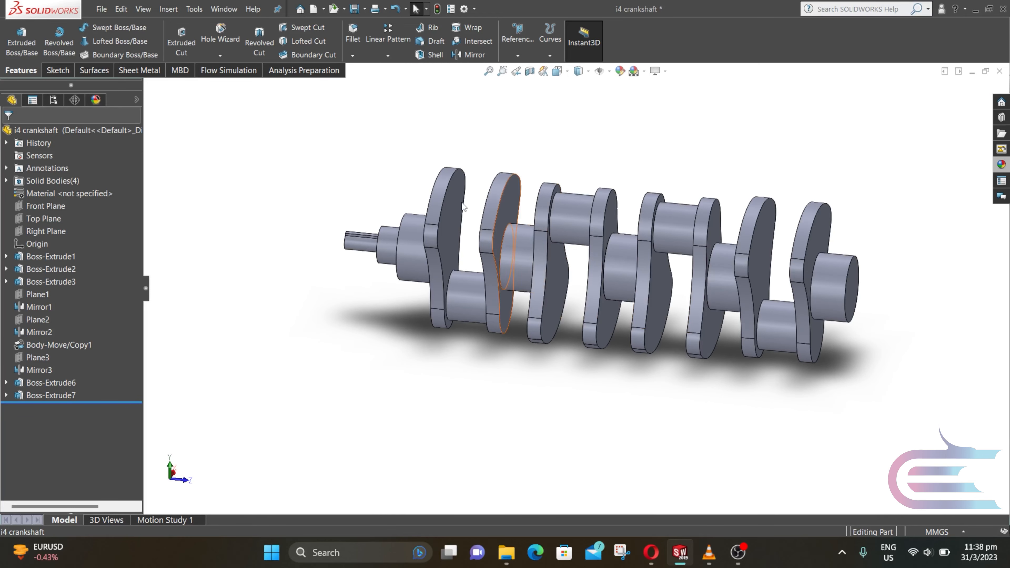
Combine all four solid bodies of the crankshaft into one using the Add operation
{"action": "left_click", "coordinate": [168, 8]}
{"action": "mouse_move", "coordinate": [206, 54]}
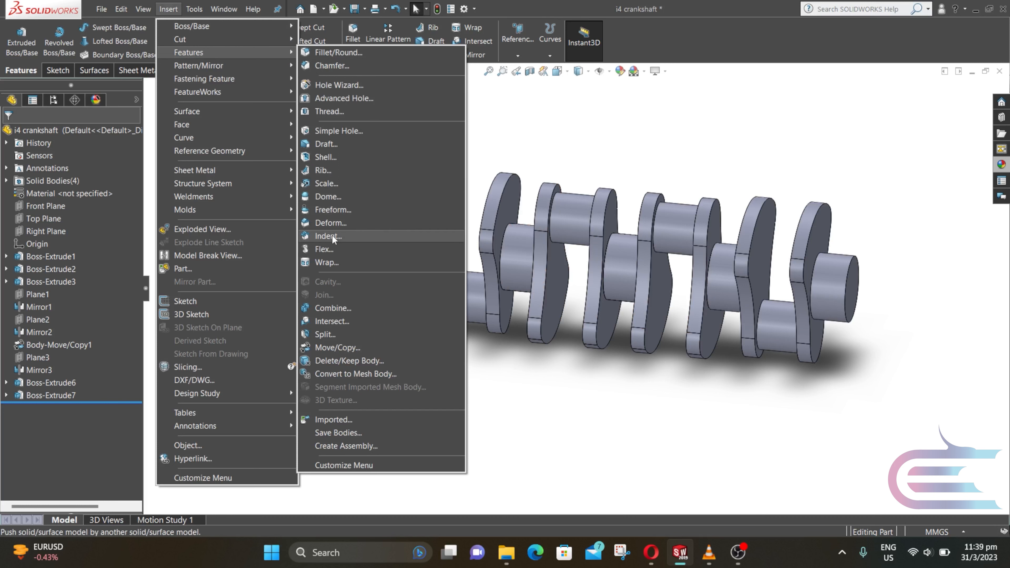
{"action": "left_click", "coordinate": [332, 307]}
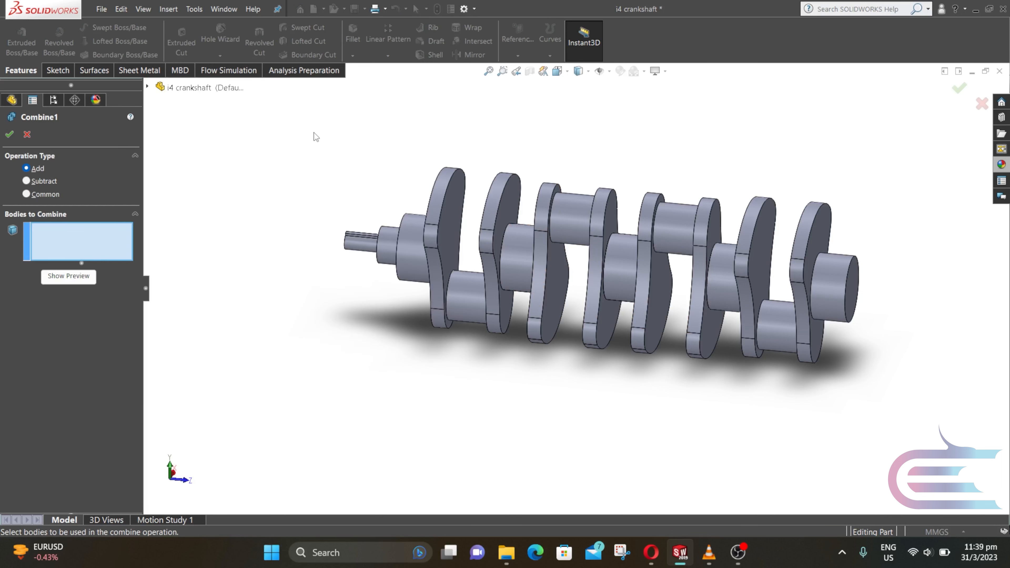
{"action": "left_click_drag", "start_coordinate": [314, 132], "coordinate": [887, 414]}
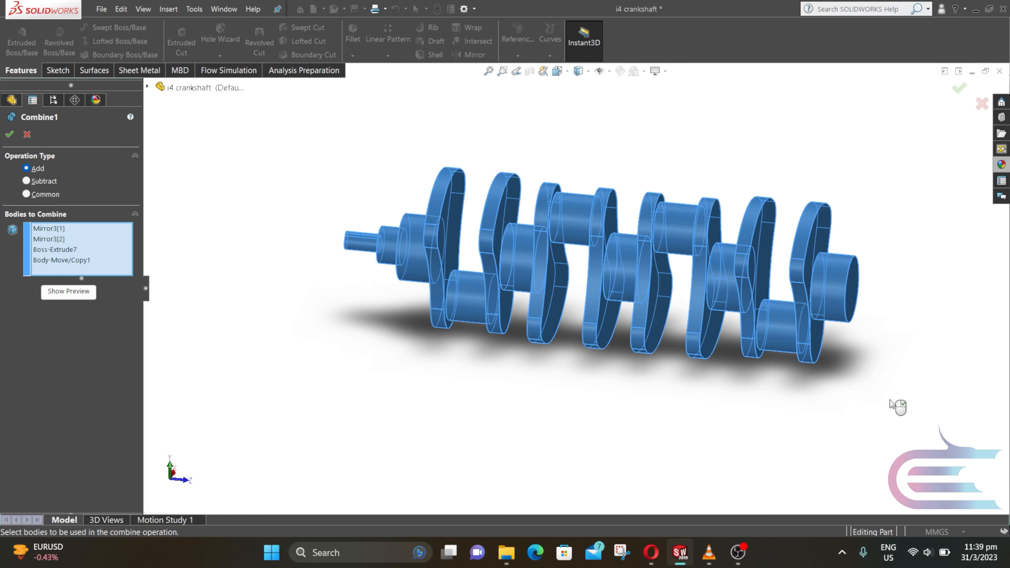
{"action": "left_click", "coordinate": [9, 135]}
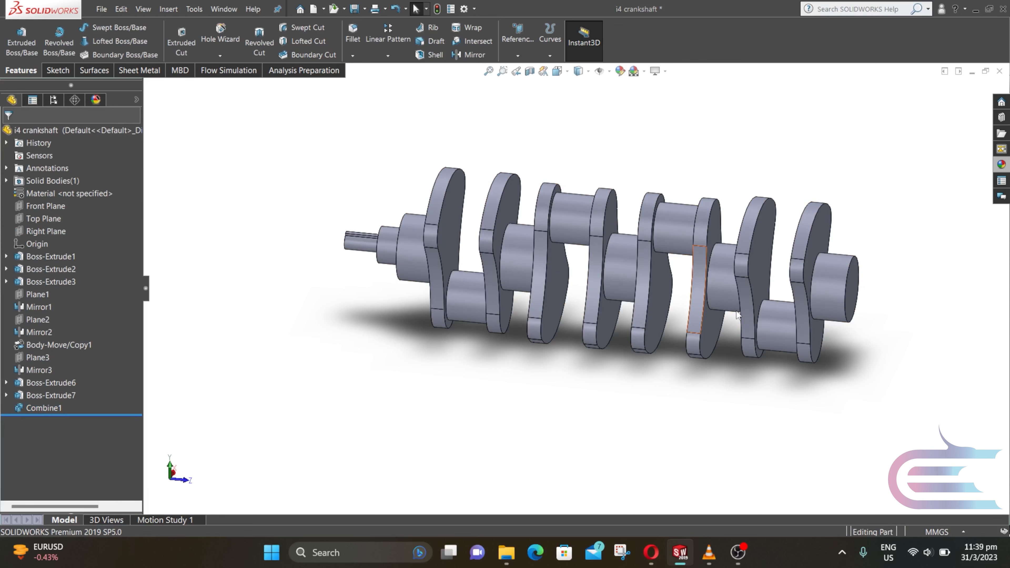
Start a sketch on the circular end face opposite the keyed shaft and draw a concentric circle of about 76 mm radius
{"action": "middle_click_drag", "start_coordinate": [738, 314], "coordinate": [762, 317]}
{"action": "right_click", "coordinate": [763, 317]}
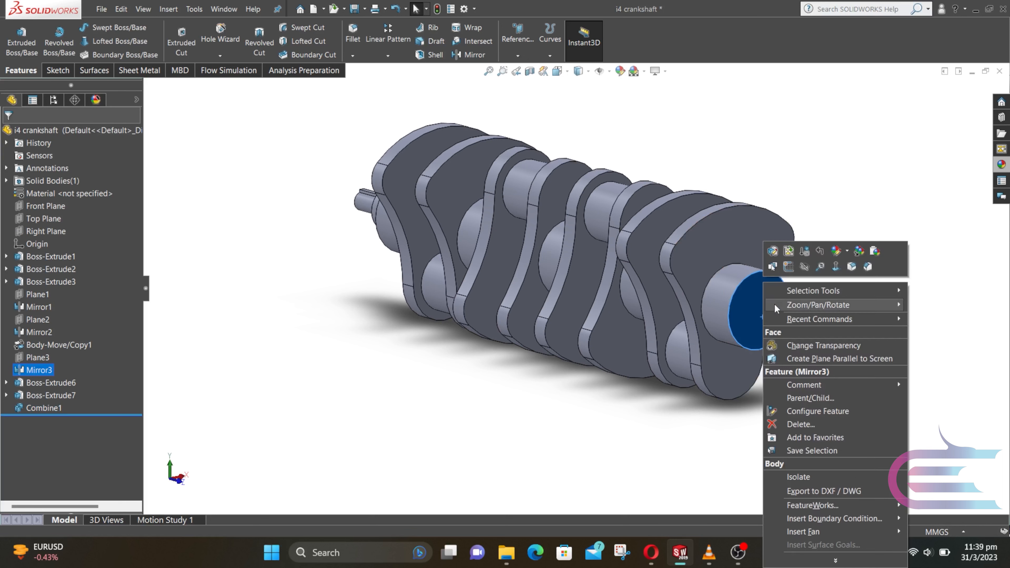
{"action": "left_click", "coordinate": [836, 266]}
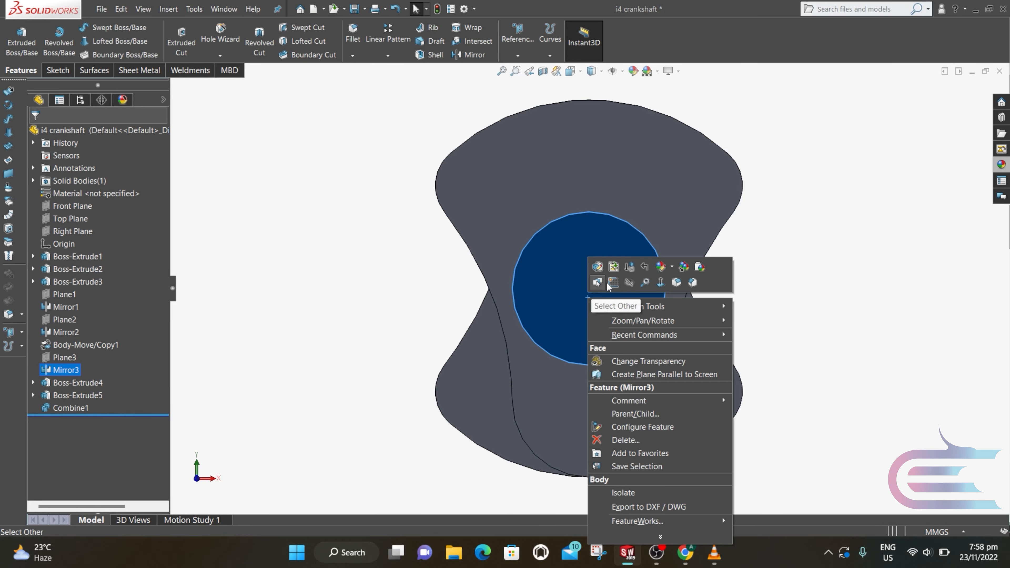
{"action": "left_click", "coordinate": [608, 282]}
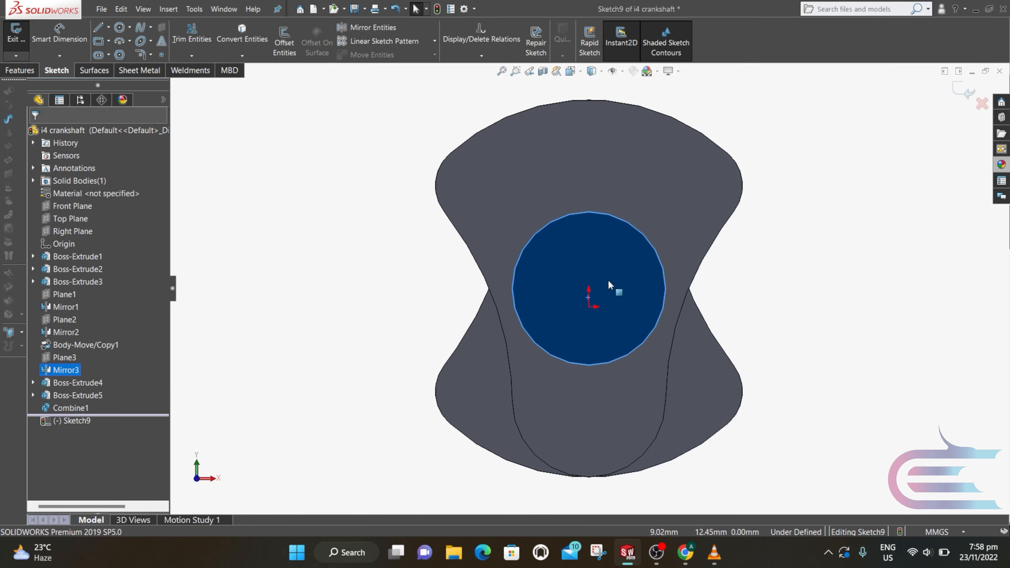
{"action": "left_click", "coordinate": [121, 28]}
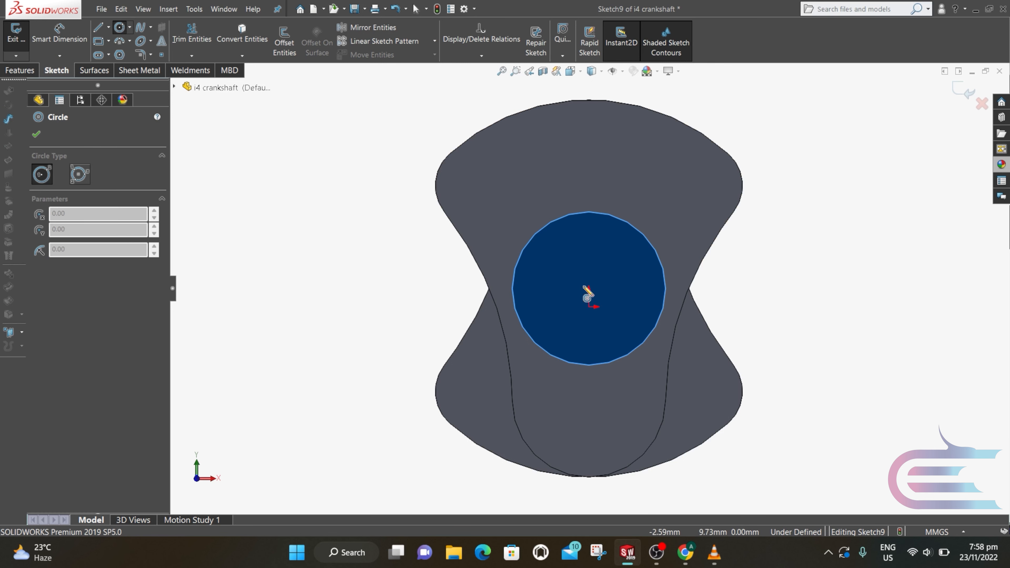
{"action": "scroll", "coordinate": [552, 234], "scroll_direction": "down", "scroll_amount": 2}
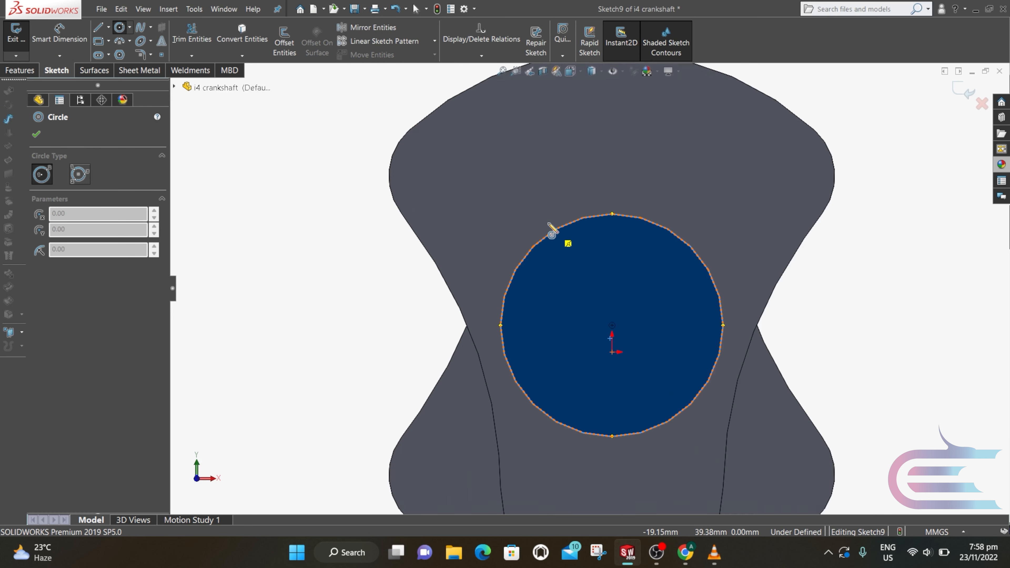
{"action": "left_click", "coordinate": [612, 325]}
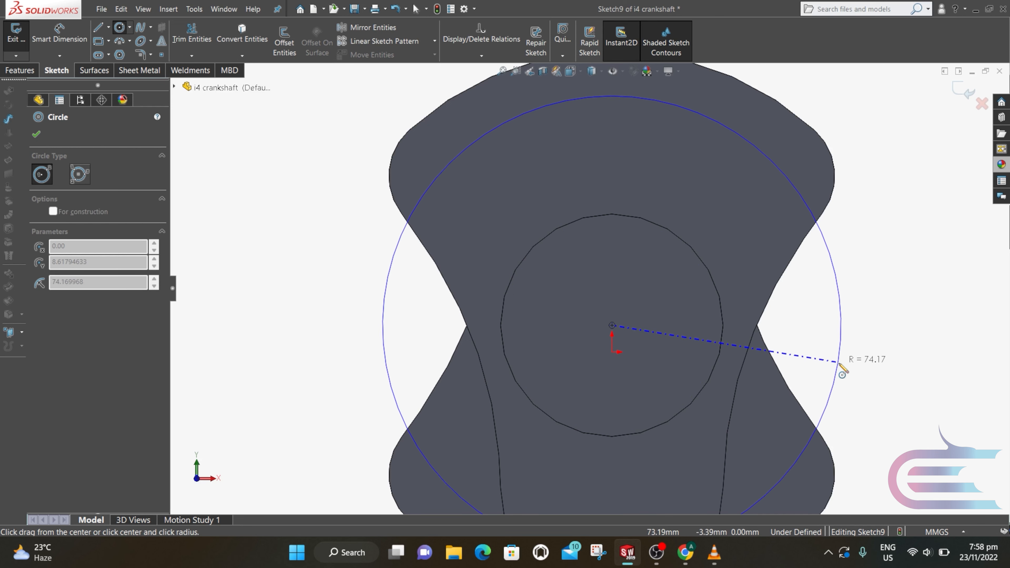
{"action": "left_click", "coordinate": [845, 363]}
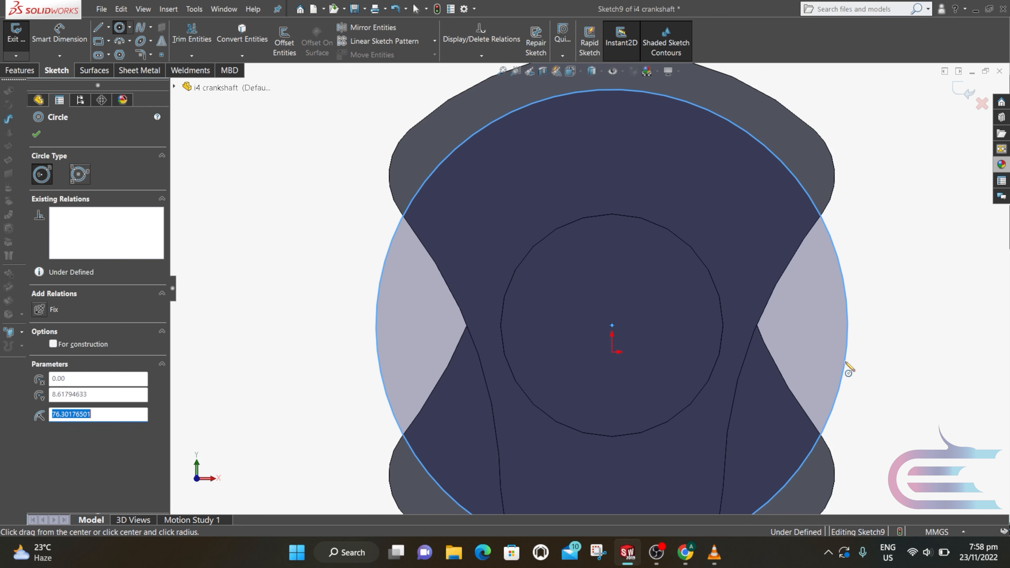
Add a concentric construction circle of about 61 mm radius and a small circle of about 7.8 mm radius centred on its uppermost point
{"action": "left_click", "coordinate": [612, 325]}
{"action": "left_click", "coordinate": [799, 332]}
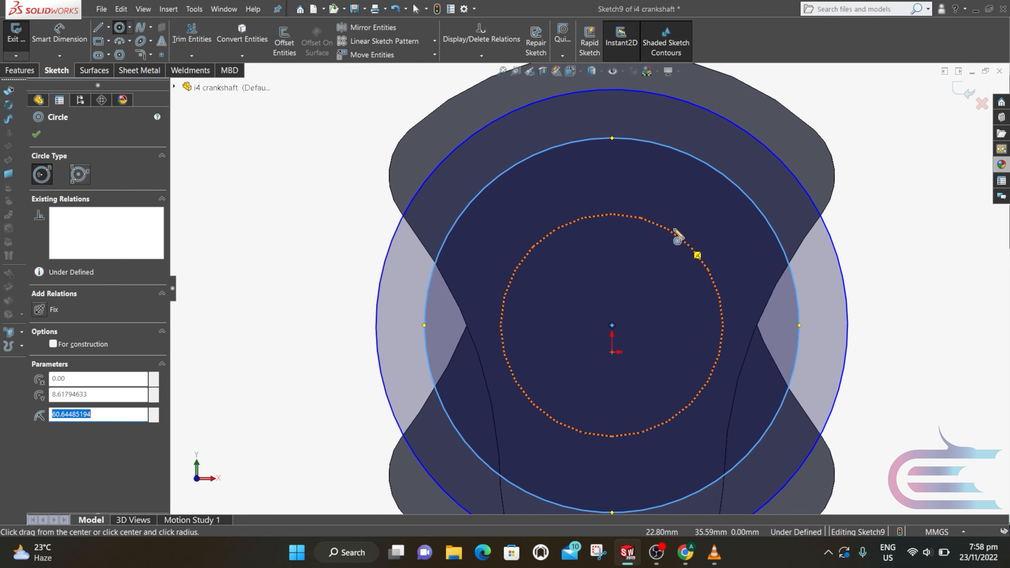
{"action": "left_click", "coordinate": [53, 344]}
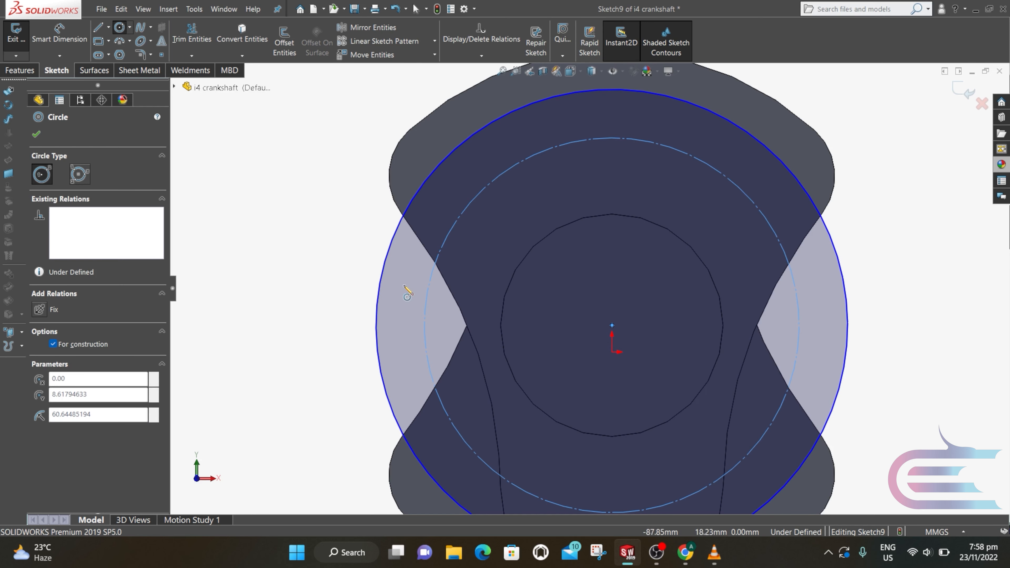
{"action": "left_click", "coordinate": [612, 138]}
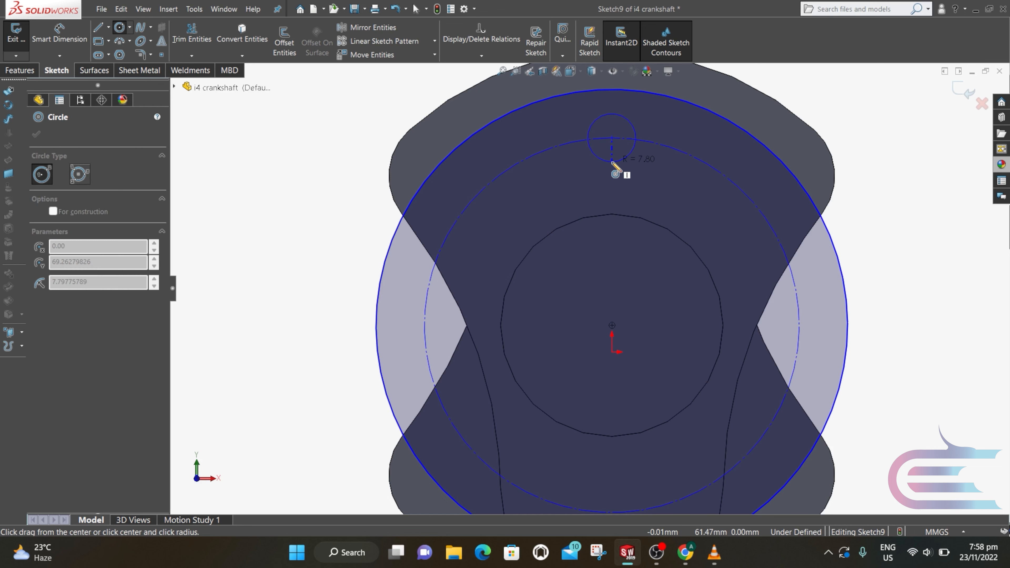
{"action": "left_click", "coordinate": [613, 163]}
{"action": "key", "text": "Escape"}
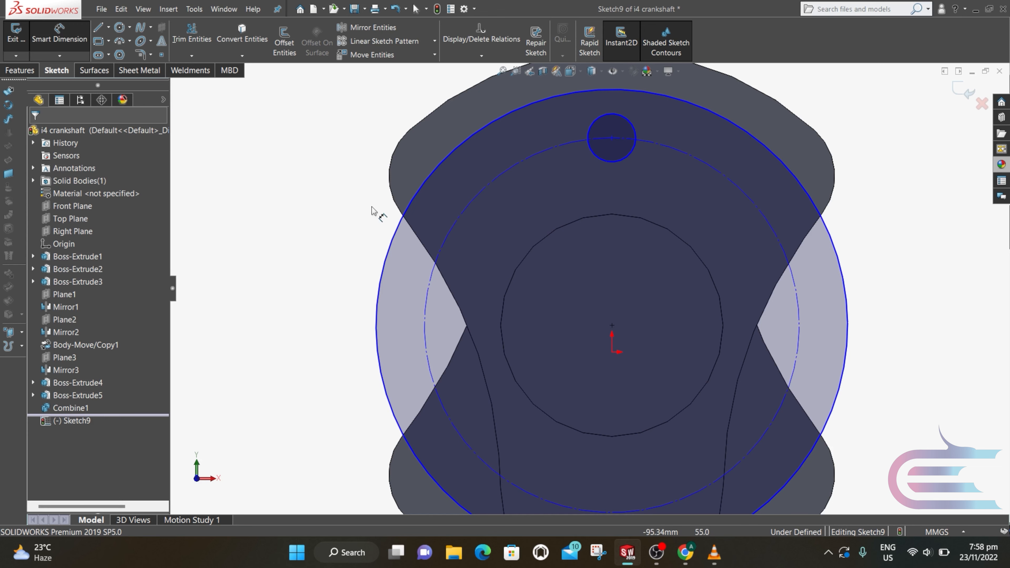
Dimension the outer circle to 170 mm diameter and the construction circle to 135 mm diameter
{"action": "scroll", "coordinate": [756, 341], "scroll_direction": "up", "scroll_amount": 2}
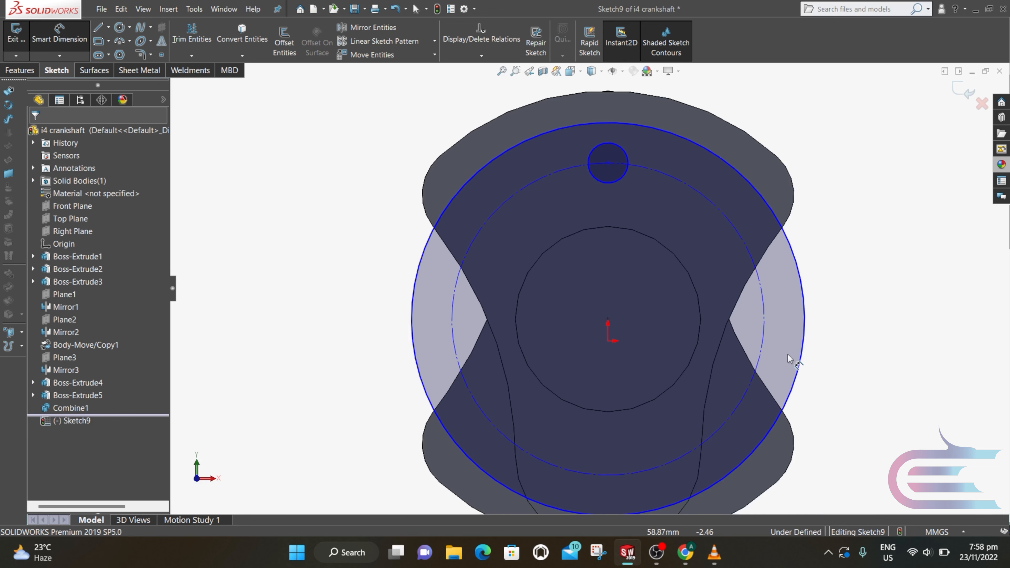
{"action": "left_click", "coordinate": [805, 343]}
{"action": "left_click", "coordinate": [874, 353]}
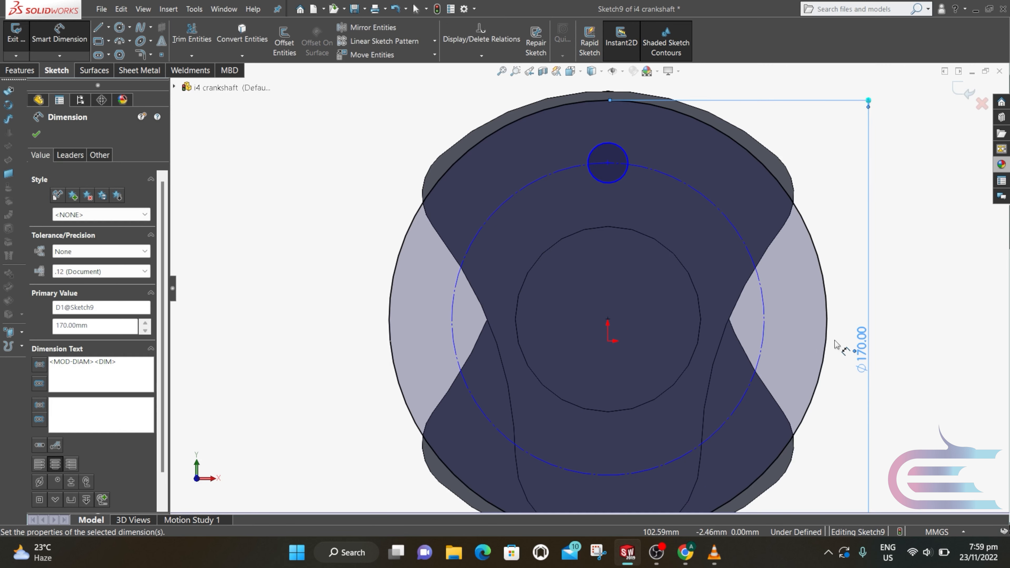
{"action": "left_click", "coordinate": [764, 342]}
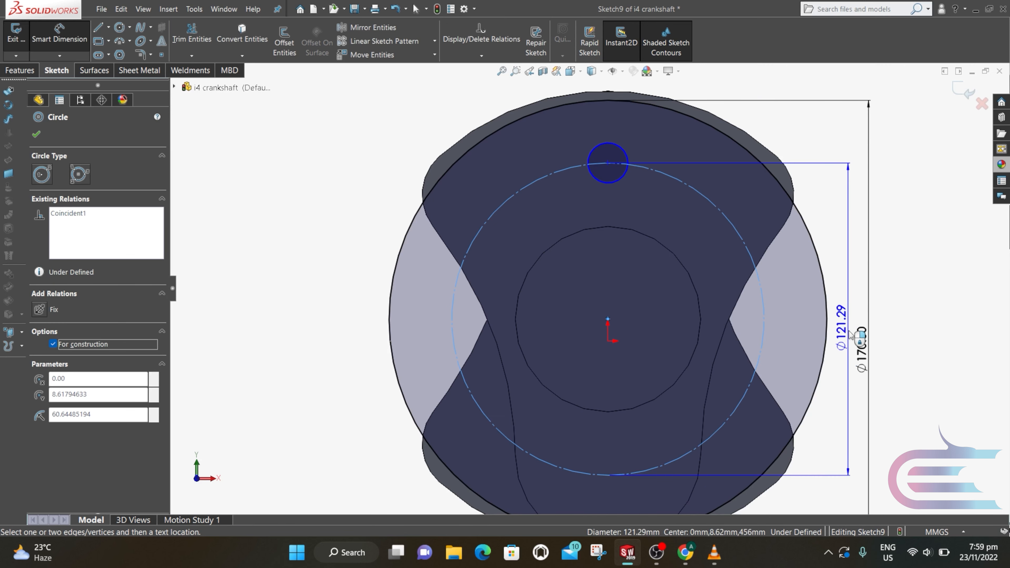
{"action": "left_click", "coordinate": [850, 335]}
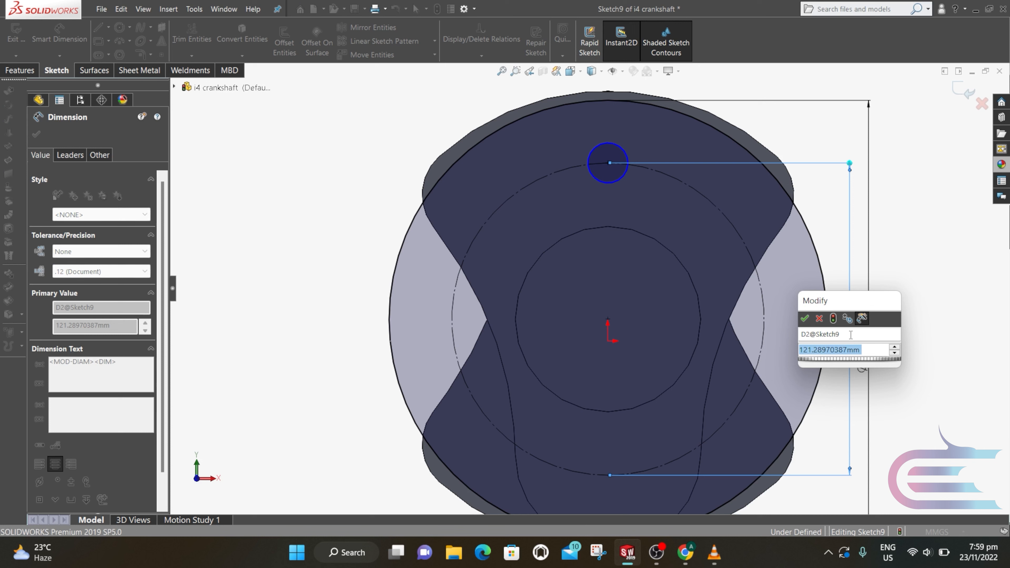
{"action": "type", "text": "1"}
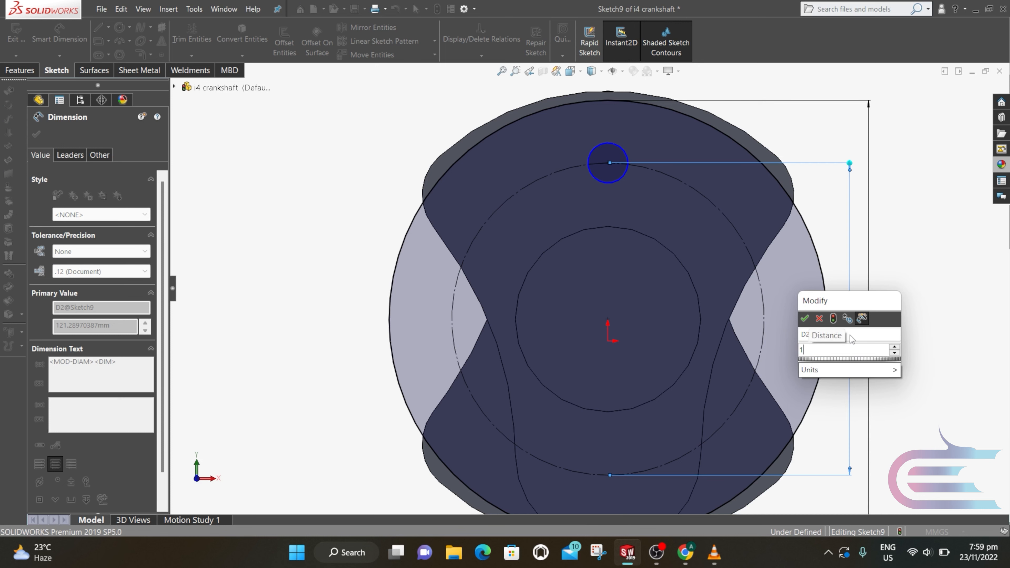
{"action": "type", "text": "35"}
{"action": "key", "text": "Return"}
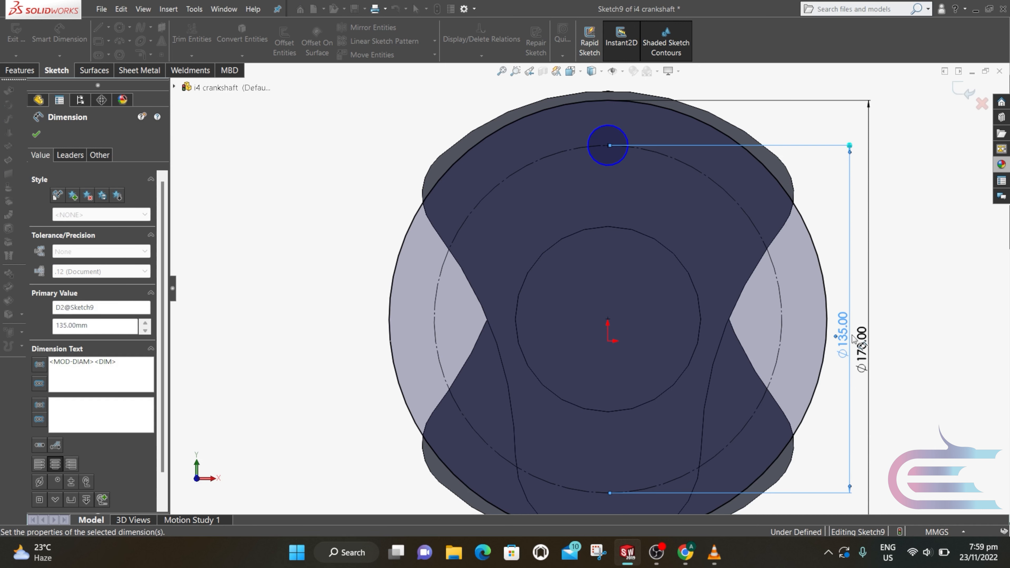
Dimension the small hole circle to 17 mm diameter
{"action": "left_click", "coordinate": [608, 171]}
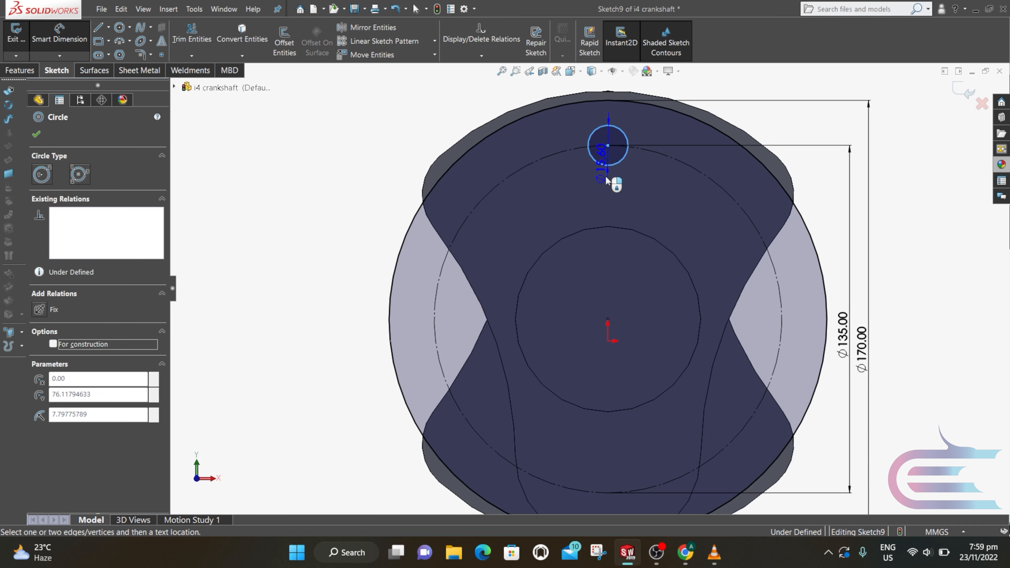
{"action": "left_click", "coordinate": [604, 187]}
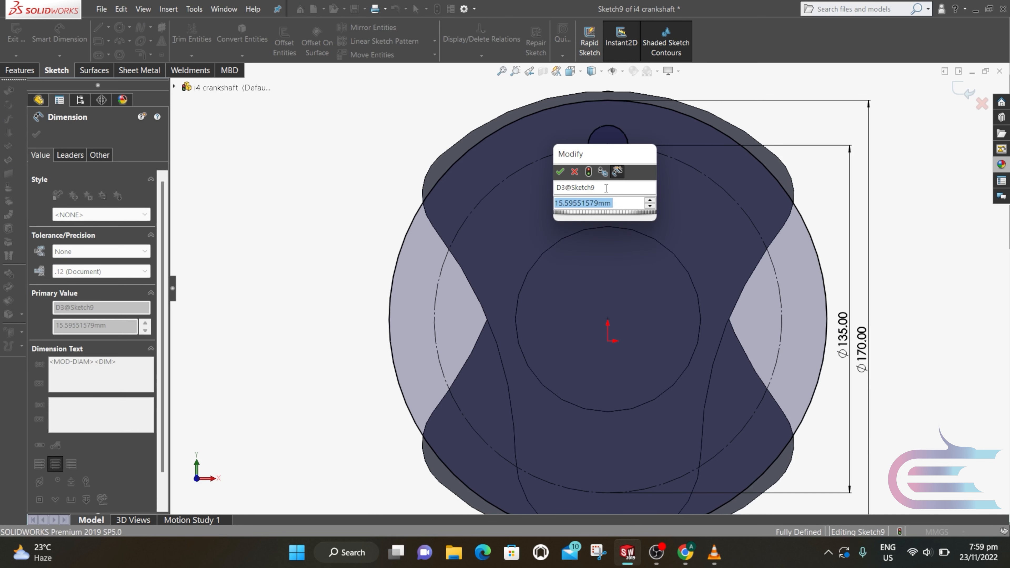
{"action": "type", "text": "17"}
{"action": "left_click", "coordinate": [562, 173]}
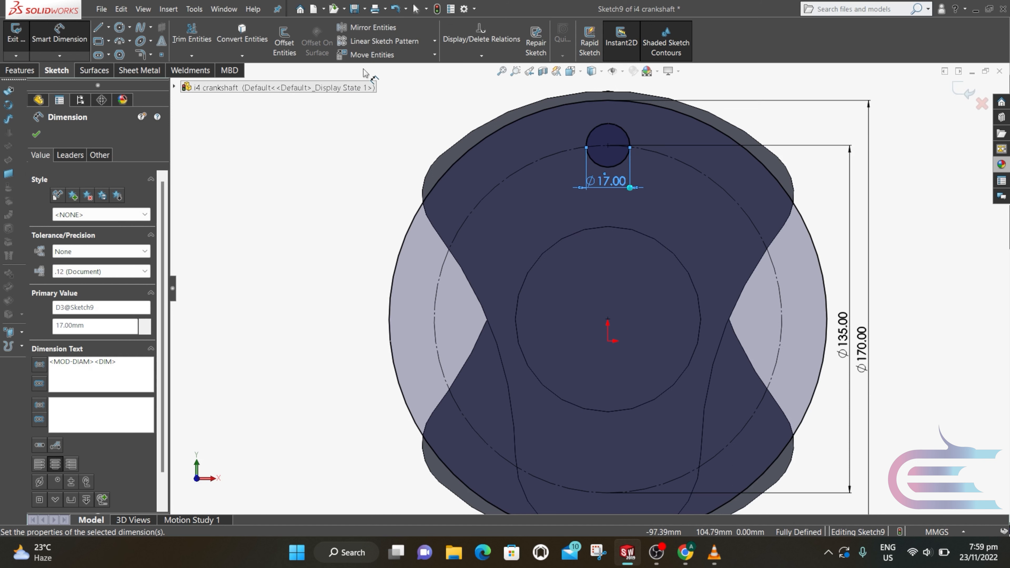
Circular-pattern the 17 mm hole circle into 8 equally spaced instances over 360 degrees, centred on the boss's circular edge
{"action": "left_click", "coordinate": [434, 40]}
{"action": "left_click", "coordinate": [432, 75]}
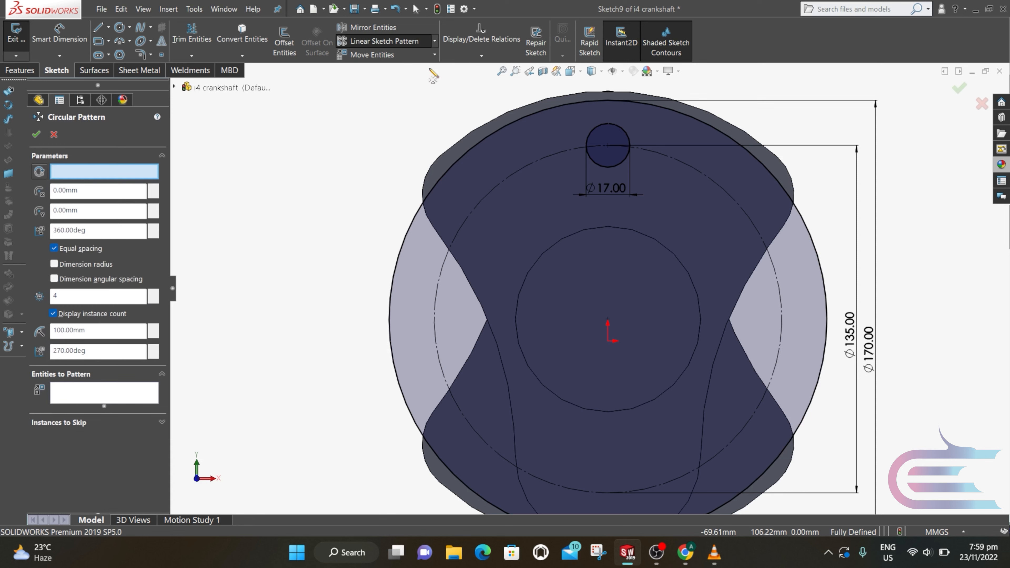
{"action": "left_click", "coordinate": [119, 393]}
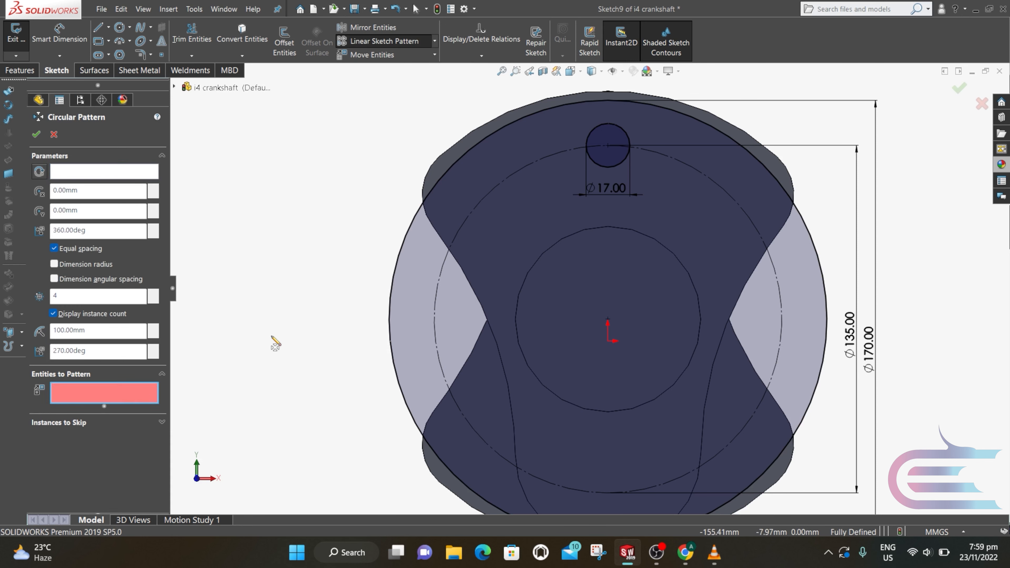
{"action": "left_click", "coordinate": [622, 162]}
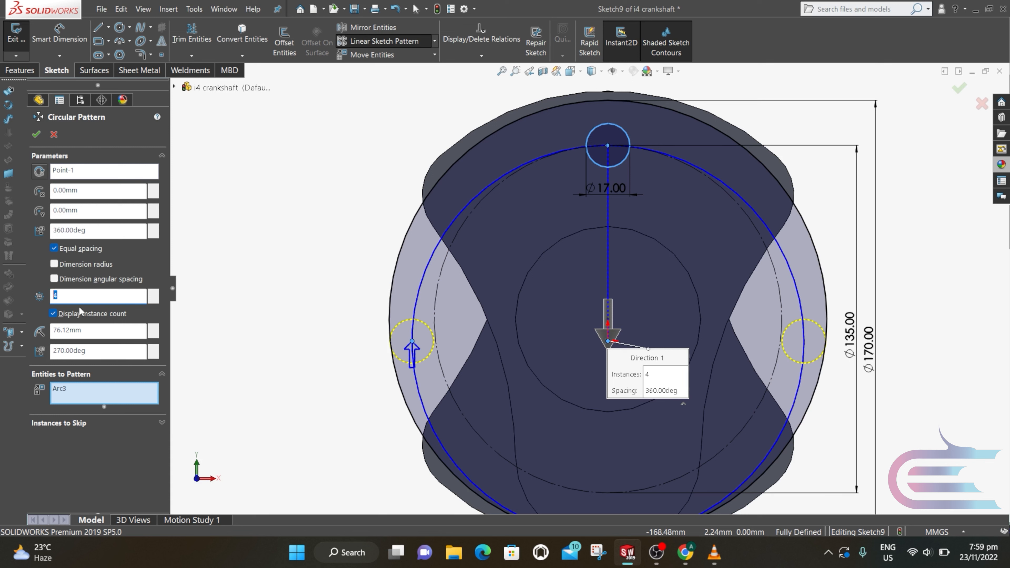
{"action": "right_click", "coordinate": [87, 171]}
{"action": "left_click", "coordinate": [92, 188]}
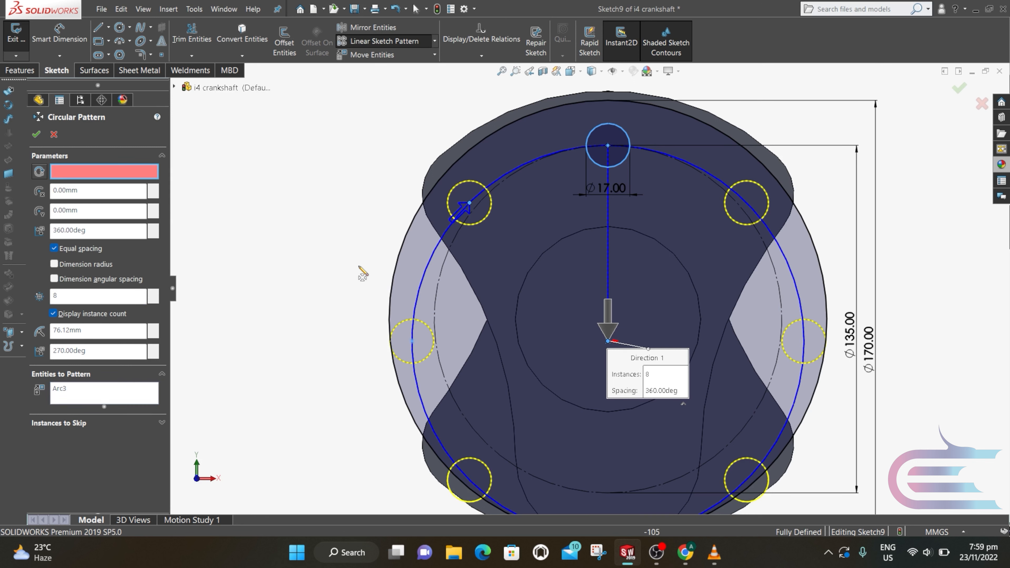
{"action": "left_click", "coordinate": [528, 277]}
{"action": "scroll", "coordinate": [539, 277], "scroll_direction": "up", "scroll_amount": 2}
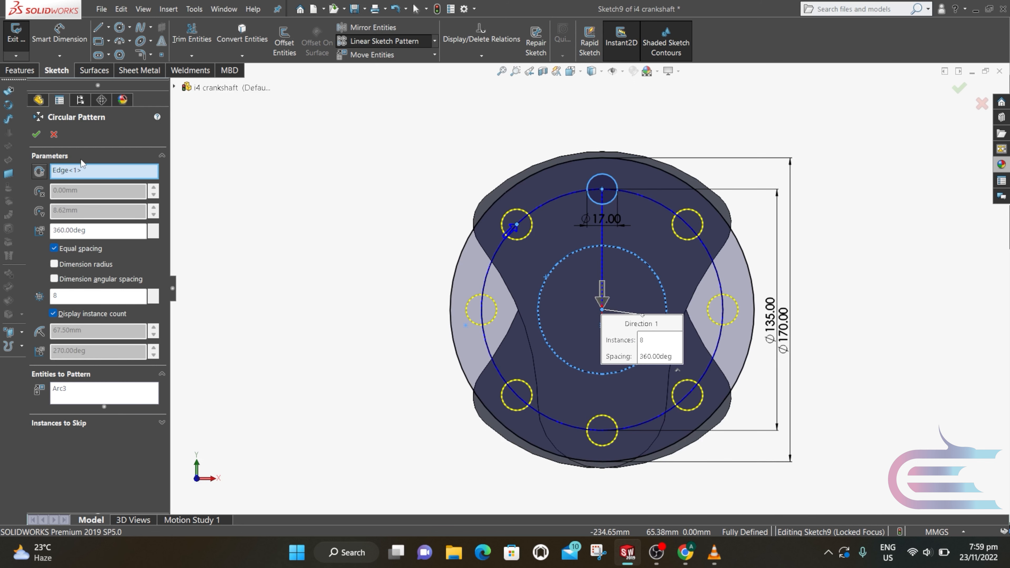
{"action": "left_click", "coordinate": [36, 134]}
Extrude the flange profile with its bolt holes as a blind boss 20 mm deep with Merge result enabled
{"action": "left_click", "coordinate": [20, 70]}
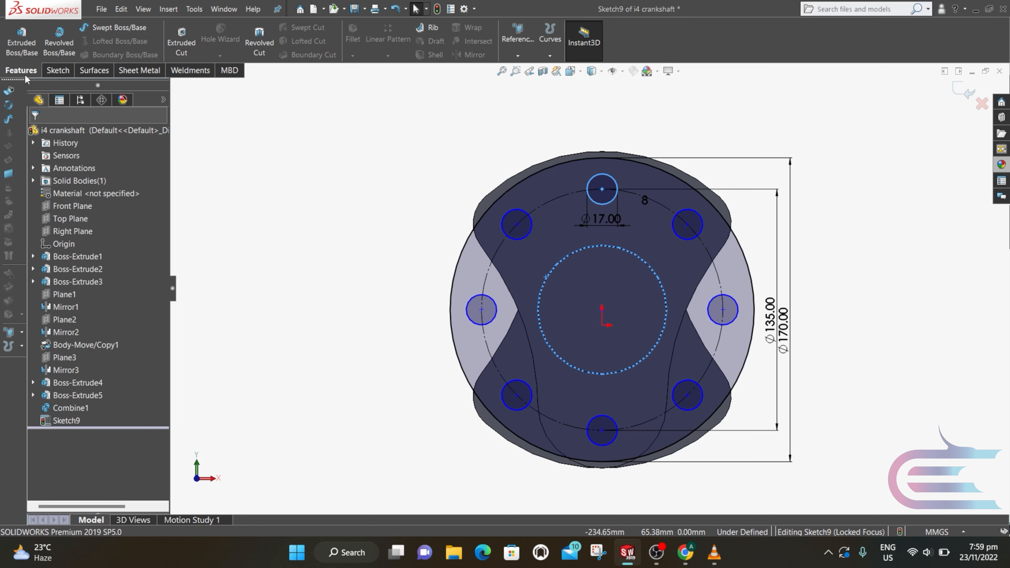
{"action": "left_click", "coordinate": [26, 55]}
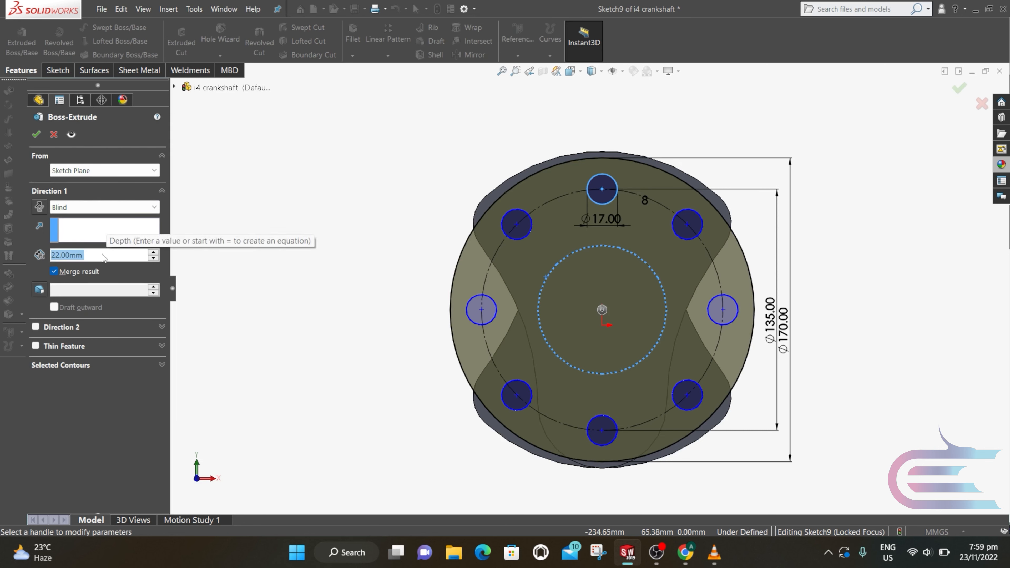
{"action": "type", "text": "20"}
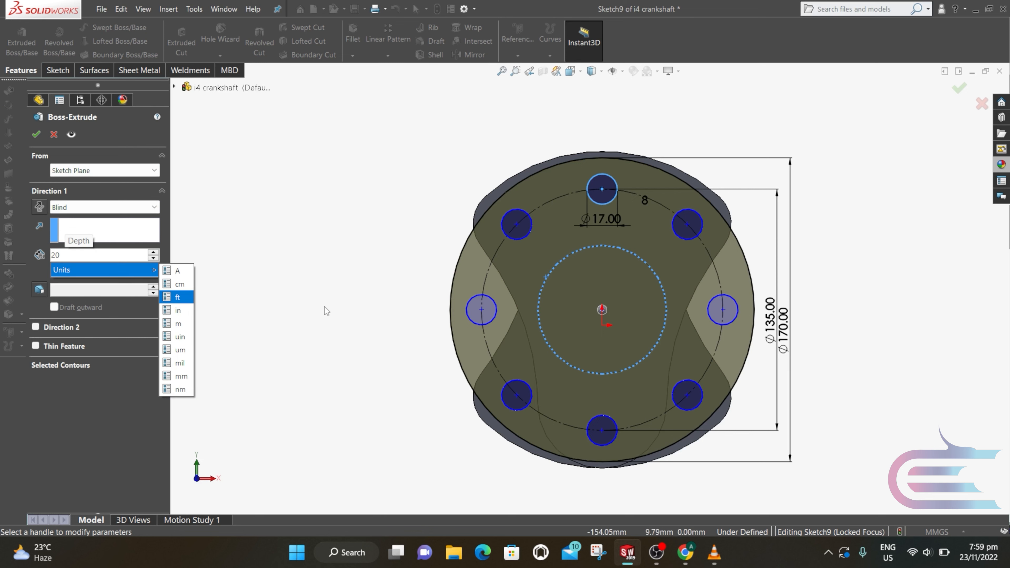
{"action": "left_click", "coordinate": [39, 136]}
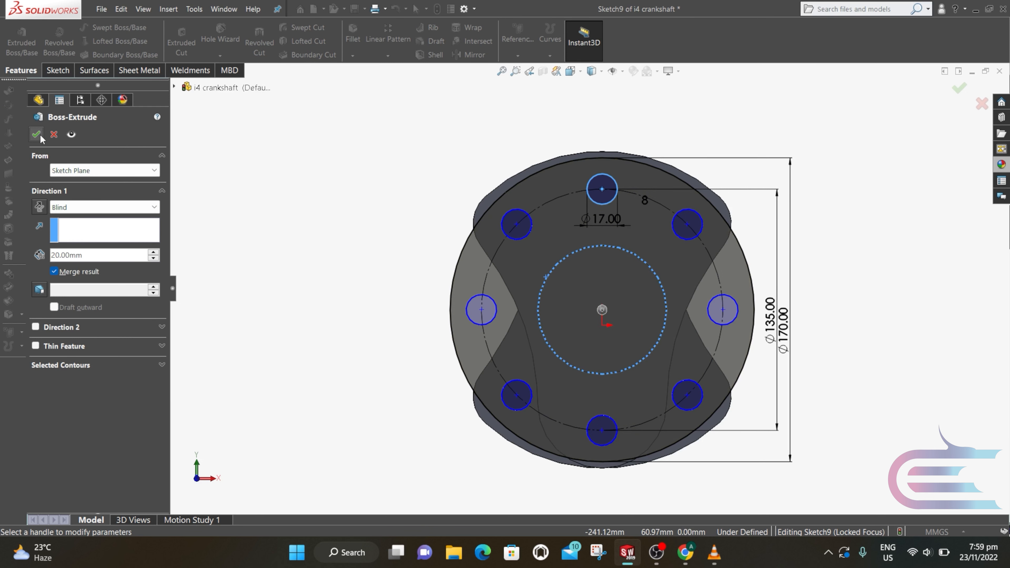
{"action": "left_click", "coordinate": [390, 292]}
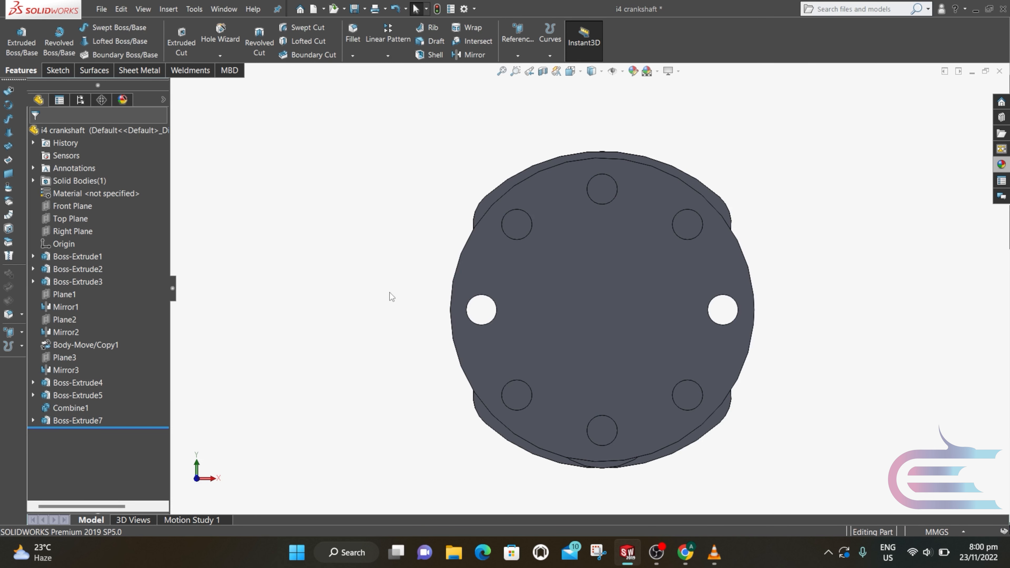
{"action": "middle_click_drag", "start_coordinate": [390, 292], "coordinate": [704, 368]}
{"action": "scroll", "coordinate": [712, 357], "scroll_direction": "down", "scroll_amount": 2}
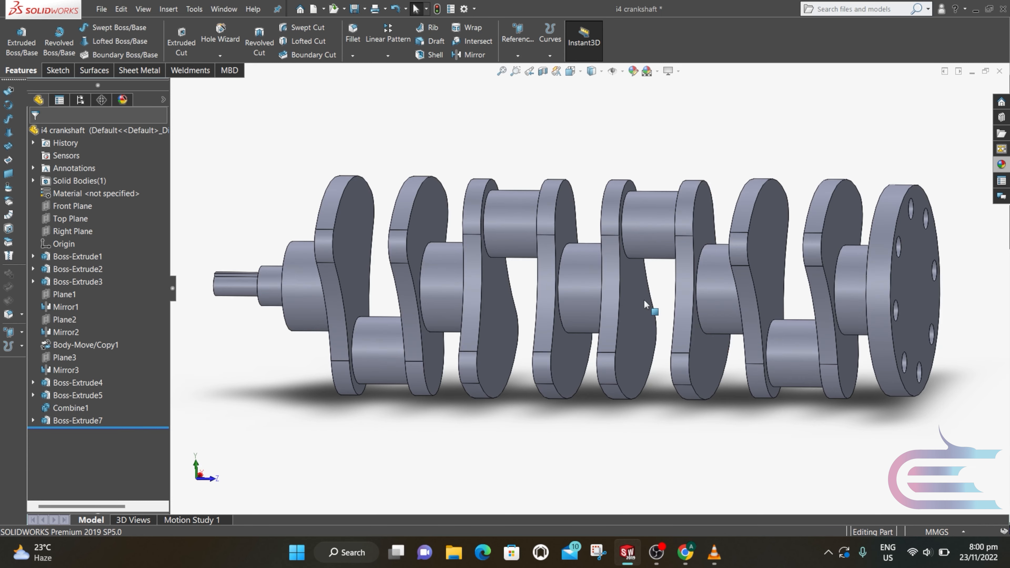
Start a fillet on the outline edge of the first crank web and extend the selection to the rest of the crankshaft's edges
{"action": "left_click", "coordinate": [355, 39]}
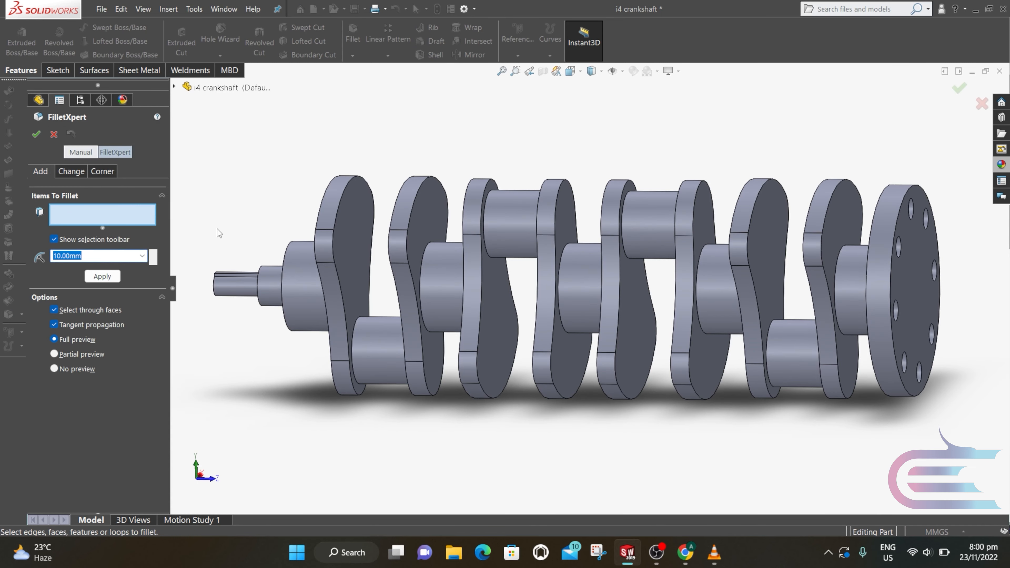
{"action": "left_click", "coordinate": [336, 287]}
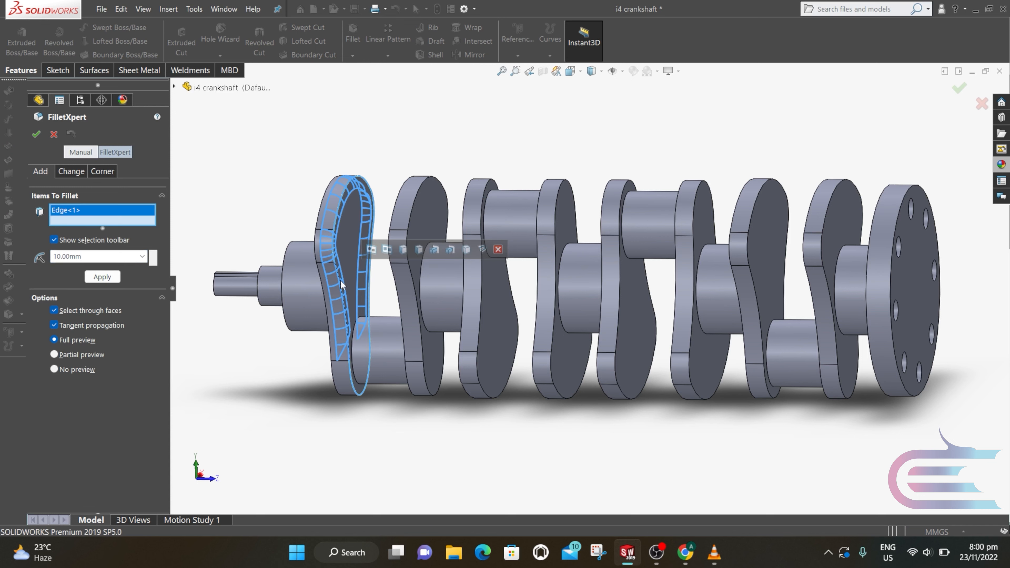
{"action": "left_click", "coordinate": [464, 256]}
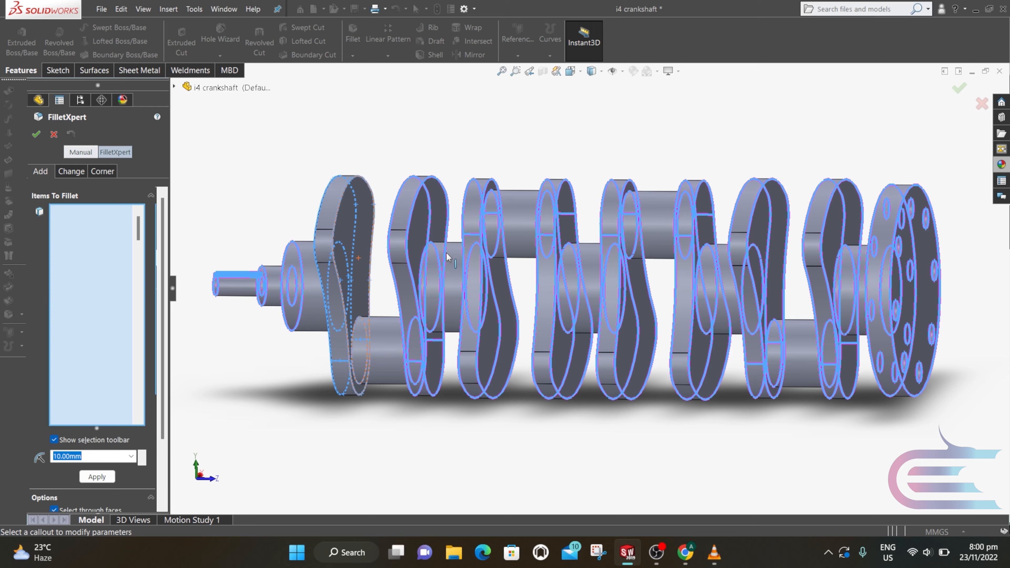
Remove the edges of the key and the small keyed shaft end from the fillet selection
{"action": "middle_click_drag", "start_coordinate": [327, 266], "coordinate": [385, 354]}
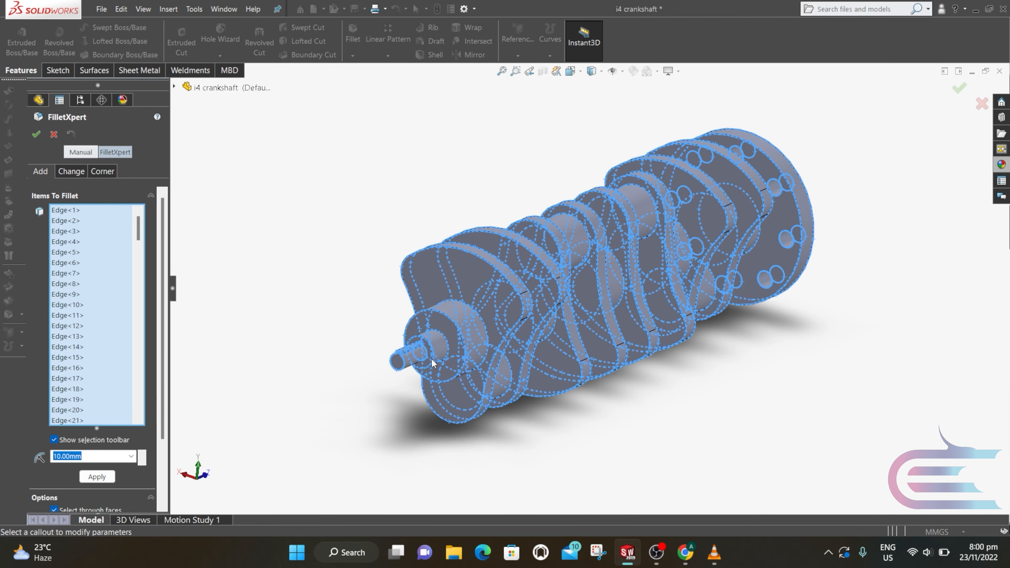
{"action": "scroll", "coordinate": [432, 363], "scroll_direction": "down", "scroll_amount": 8}
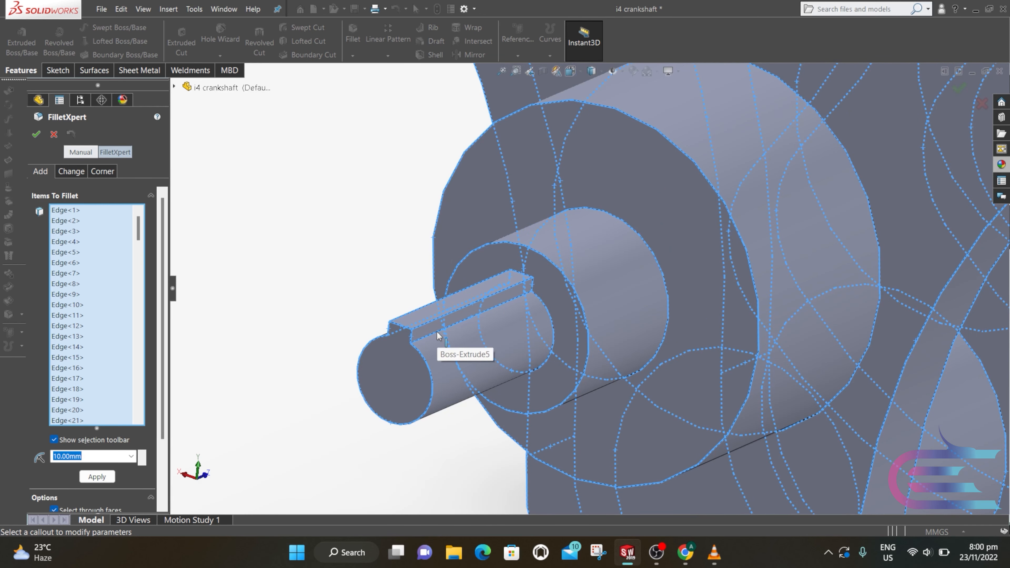
{"action": "left_click", "coordinate": [437, 332]}
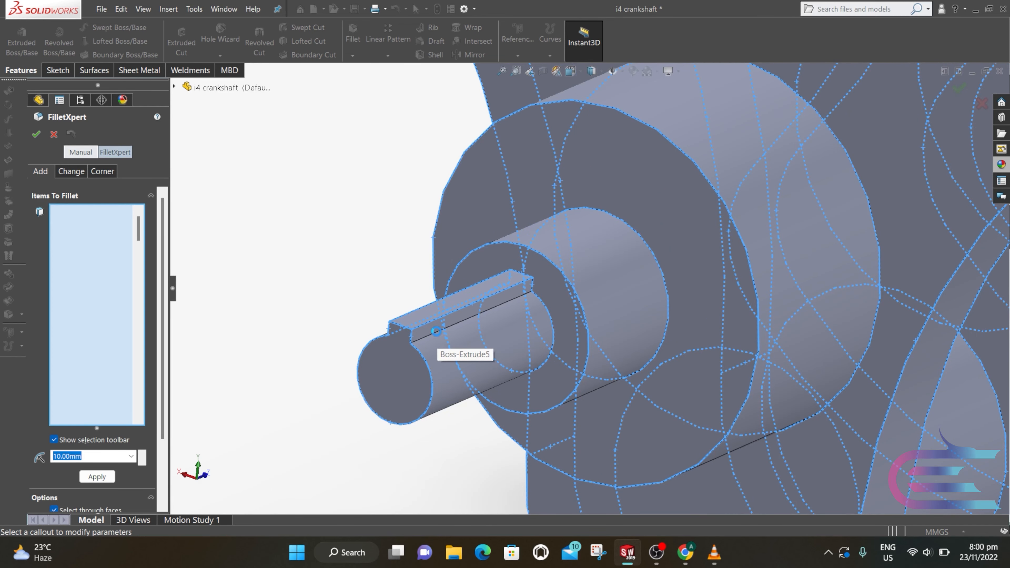
{"action": "left_click", "coordinate": [422, 359]}
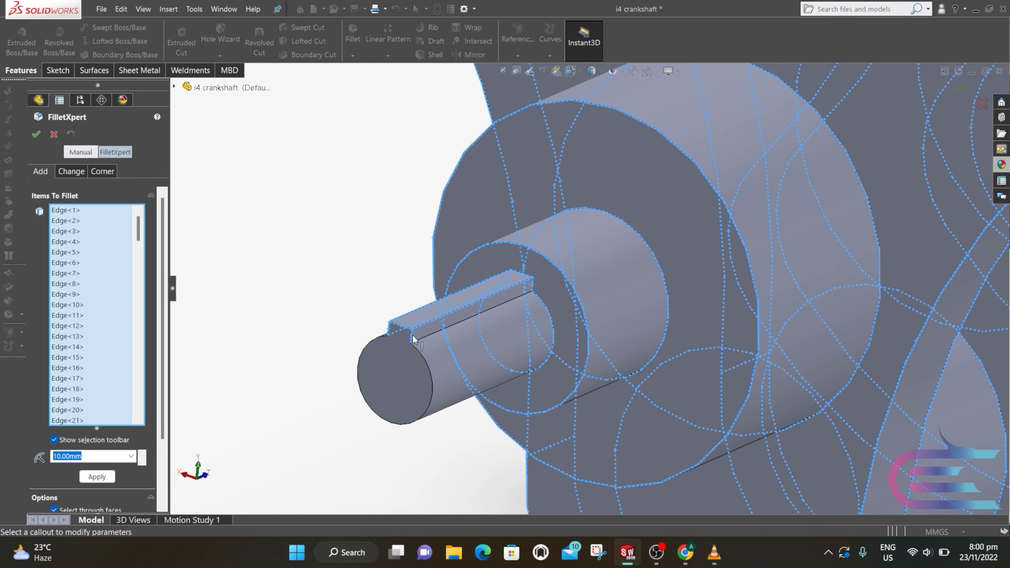
{"action": "scroll", "coordinate": [414, 339], "scroll_direction": "down", "scroll_amount": 3}
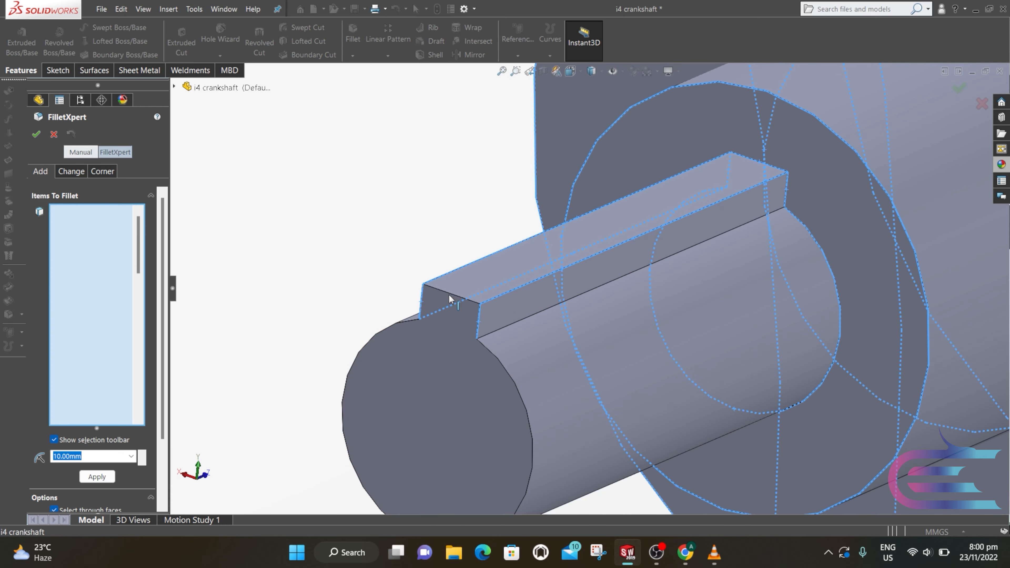
{"action": "left_click", "coordinate": [455, 272]}
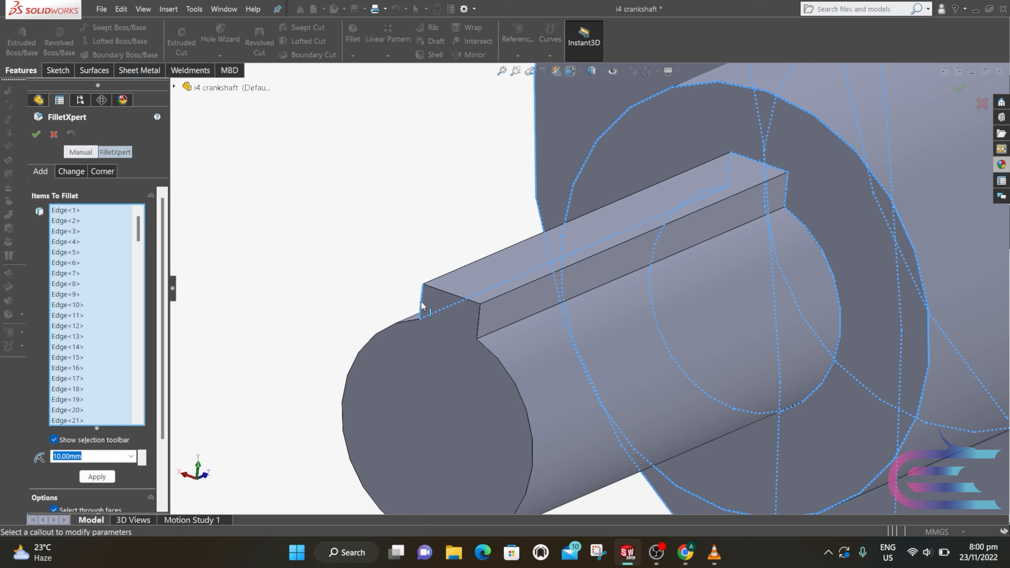
{"action": "mouse_move", "coordinate": [414, 310]}
{"action": "middle_mouse_down"}
{"action": "mouse_move", "coordinate": [478, 323]}
{"action": "mouse_move", "coordinate": [444, 339]}
{"action": "mouse_move", "coordinate": [408, 310]}
{"action": "middle_mouse_up"}
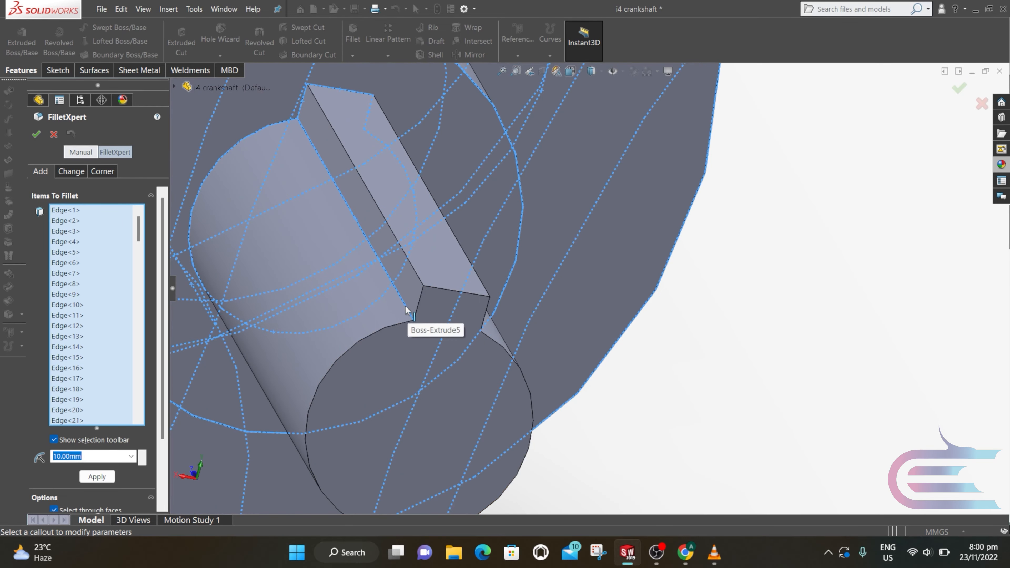
{"action": "scroll", "coordinate": [406, 309], "scroll_direction": "up", "scroll_amount": 2}
{"action": "scroll", "coordinate": [406, 308], "scroll_direction": "up", "scroll_amount": 2}
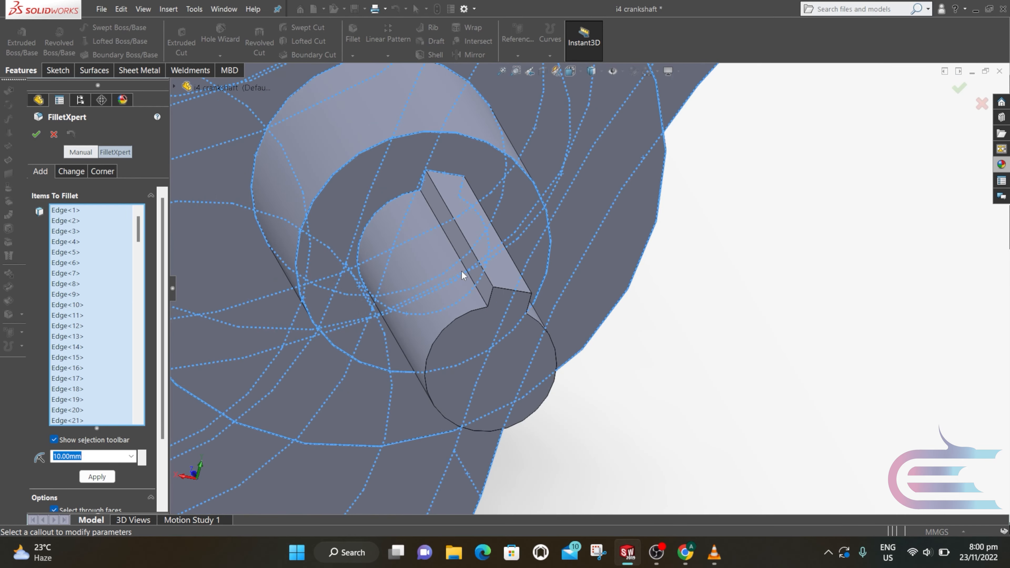
{"action": "middle_click_drag", "start_coordinate": [462, 276], "coordinate": [630, 282]}
{"action": "scroll", "coordinate": [636, 279], "scroll_direction": "up", "scroll_amount": 4}
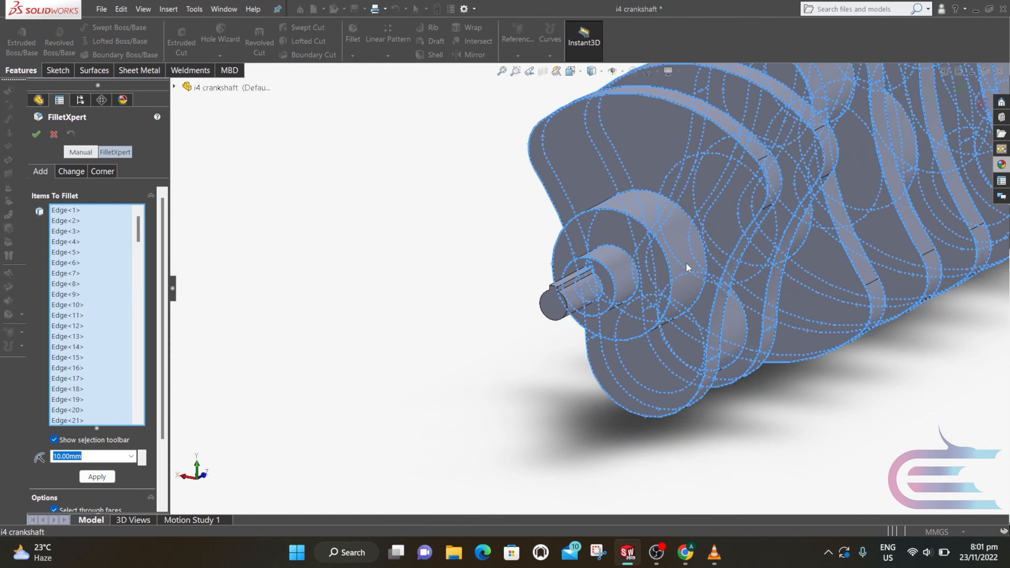
Apply a 1.5 mm fillet to the remaining selected crankshaft edges and finish the fillet command
{"action": "scroll", "coordinate": [859, 157], "scroll_direction": "up", "scroll_amount": 1}
{"action": "scroll", "coordinate": [859, 157], "scroll_direction": "up", "scroll_amount": 1}
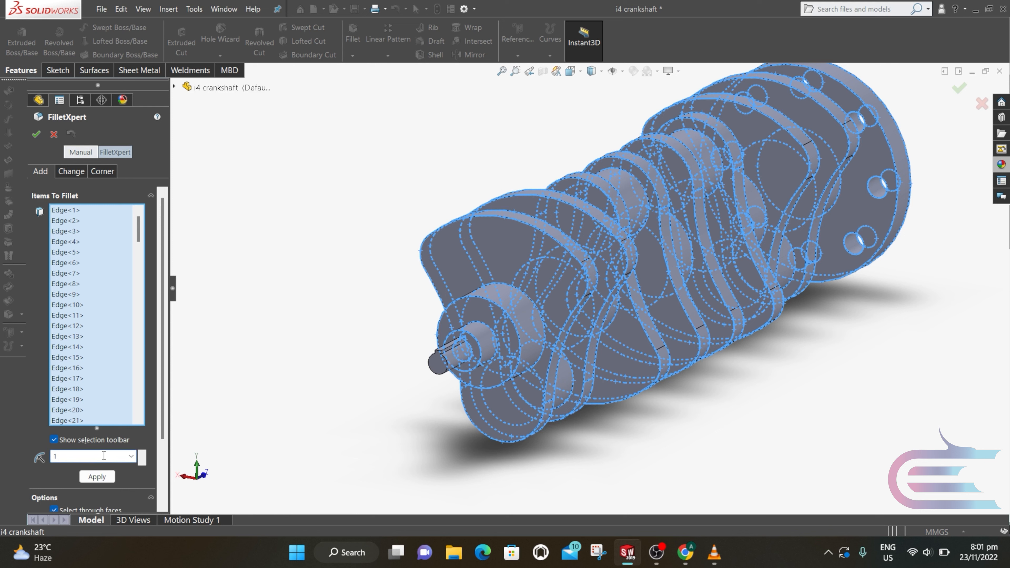
{"action": "left_click", "coordinate": [99, 477]}
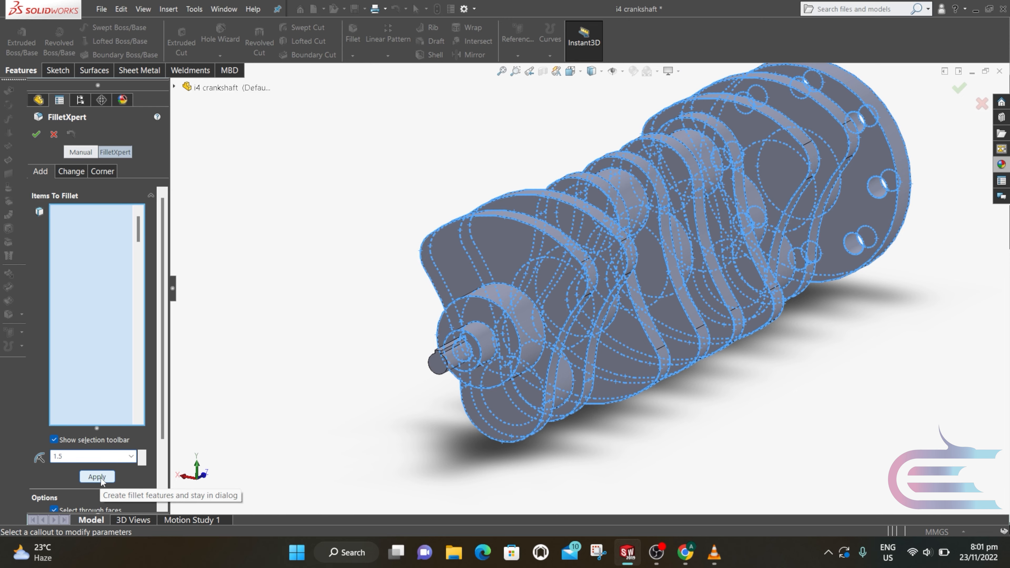
{"action": "scroll", "coordinate": [610, 308], "scroll_direction": "up", "scroll_amount": 1}
{"action": "middle_click_drag", "start_coordinate": [610, 305], "coordinate": [507, 313]}
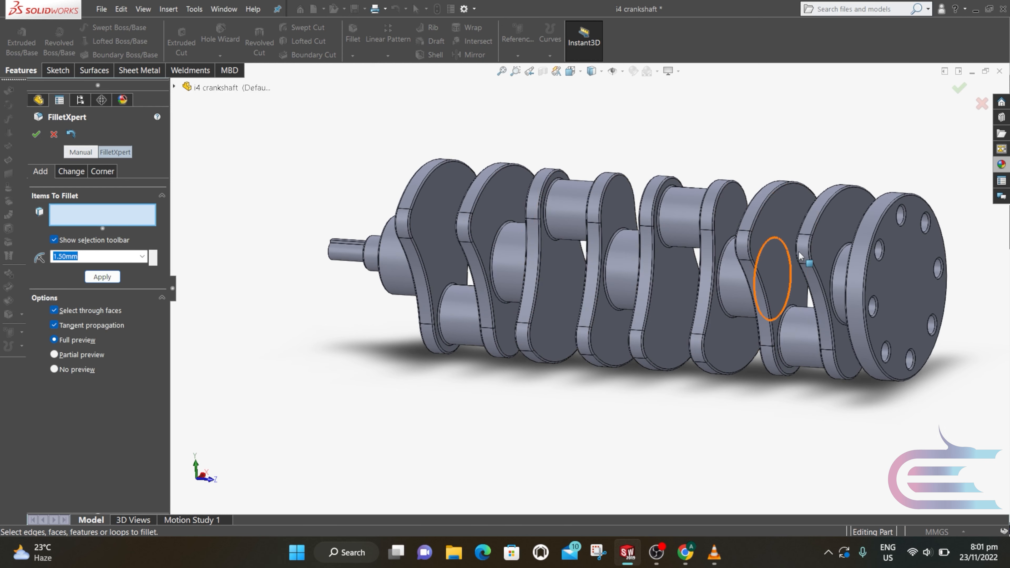
{"action": "scroll", "coordinate": [804, 258], "scroll_direction": "down", "scroll_amount": 1}
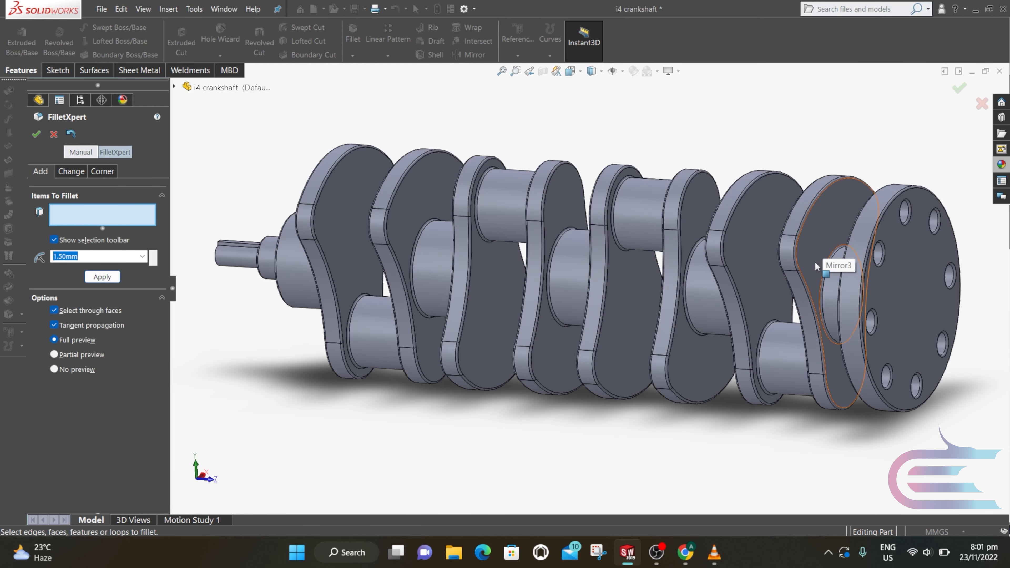
{"action": "key", "text": "Escape"}
Apply the matte steel appearance from the steel metals to the whole crankshaft
{"action": "left_click", "coordinate": [1002, 164]}
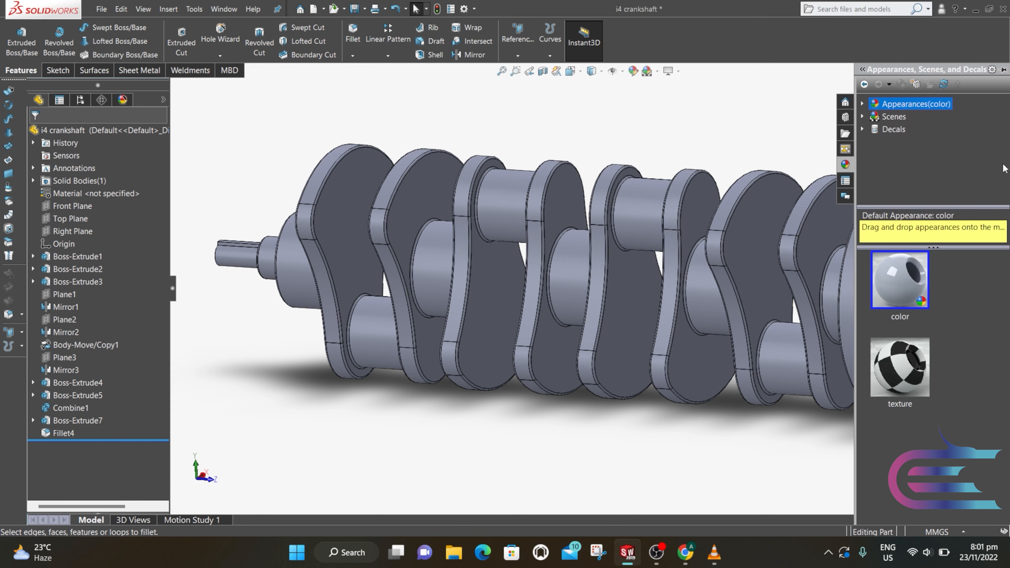
{"action": "left_click", "coordinate": [862, 104]}
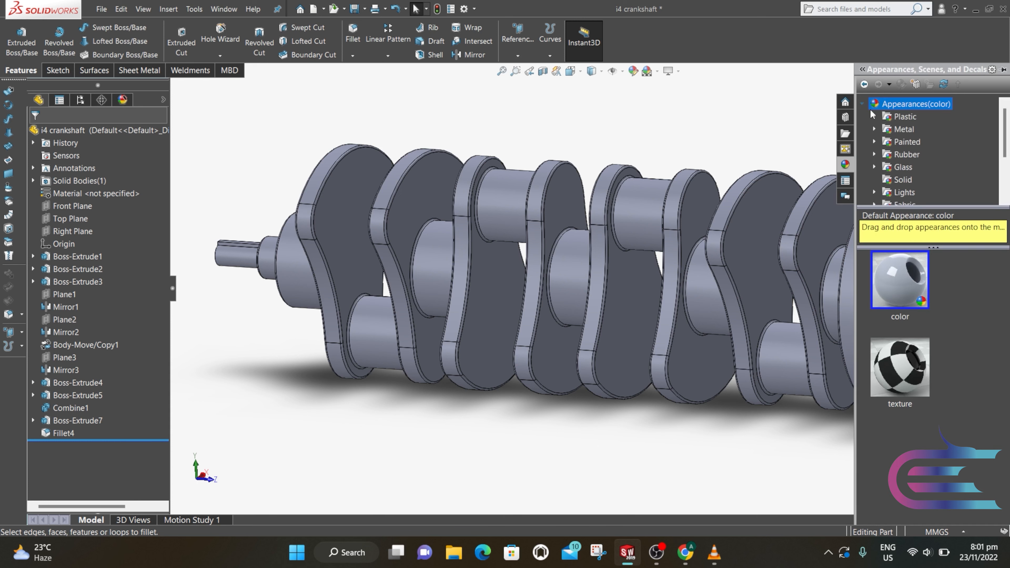
{"action": "left_click", "coordinate": [876, 127]}
{"action": "left_click", "coordinate": [913, 118]}
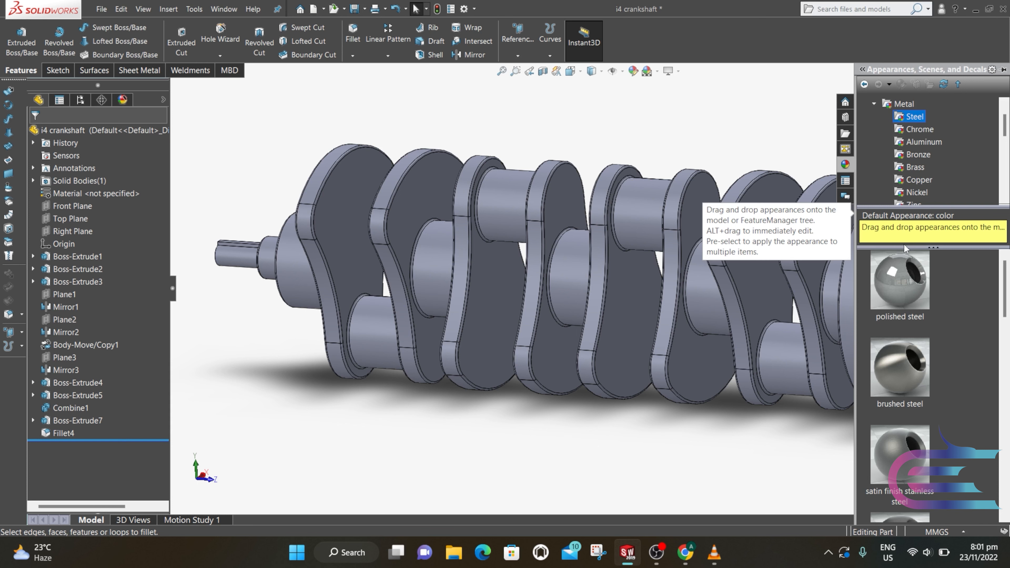
{"action": "scroll", "coordinate": [906, 318], "scroll_direction": "down", "scroll_amount": 3}
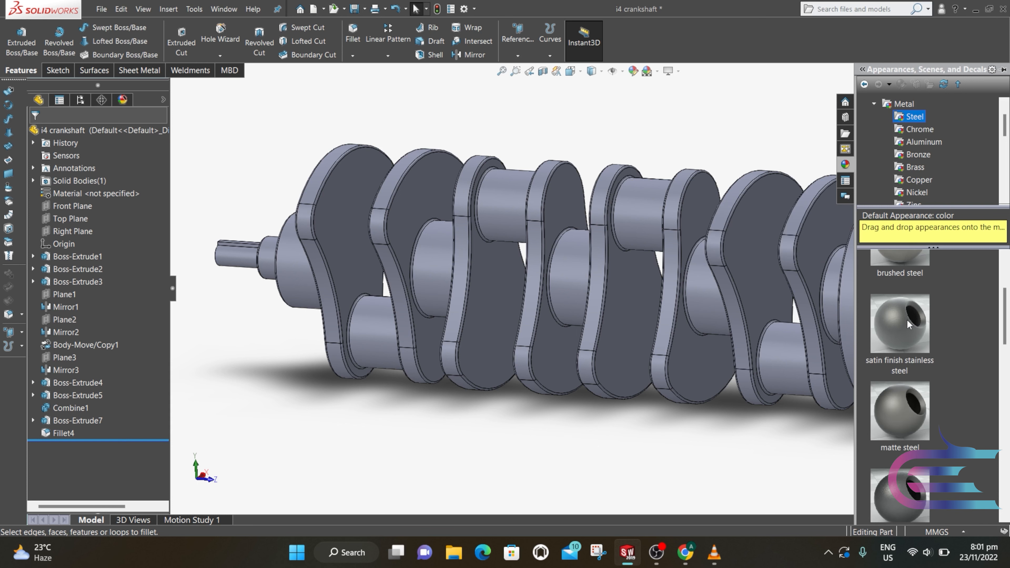
{"action": "double_click", "coordinate": [910, 399]}
{"action": "middle_click_drag", "start_coordinate": [737, 449], "coordinate": [745, 310]}
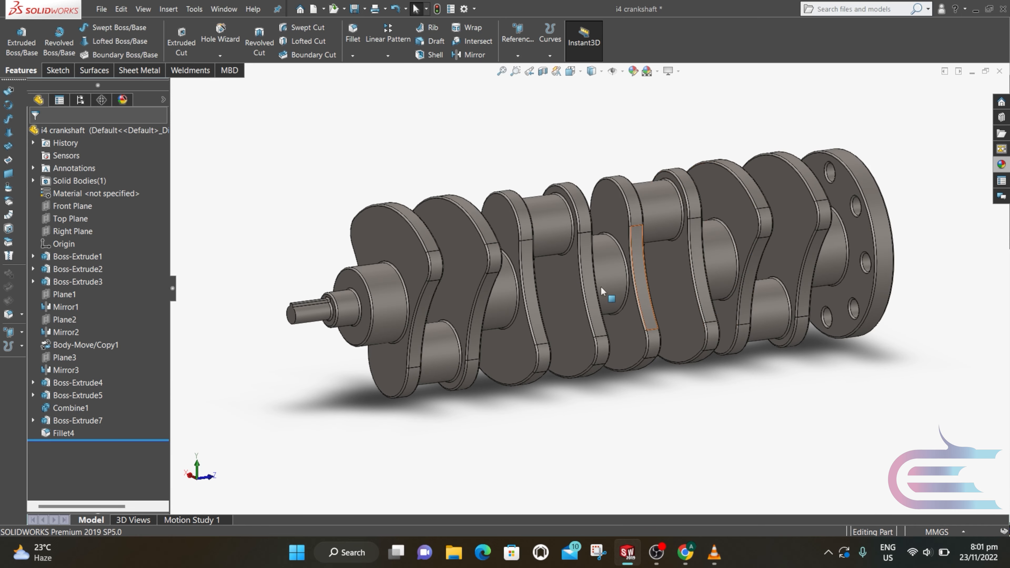
Save the part as "i4 crankshaft" in the i4 wizard folder on the Desktop
{"action": "left_click", "coordinate": [102, 9]}
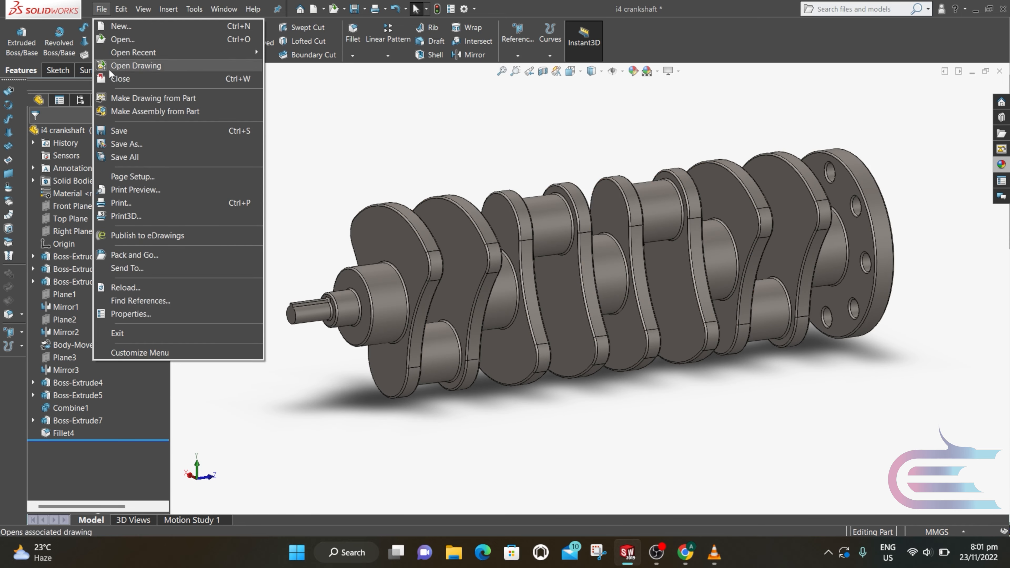
{"action": "left_click", "coordinate": [126, 144]}
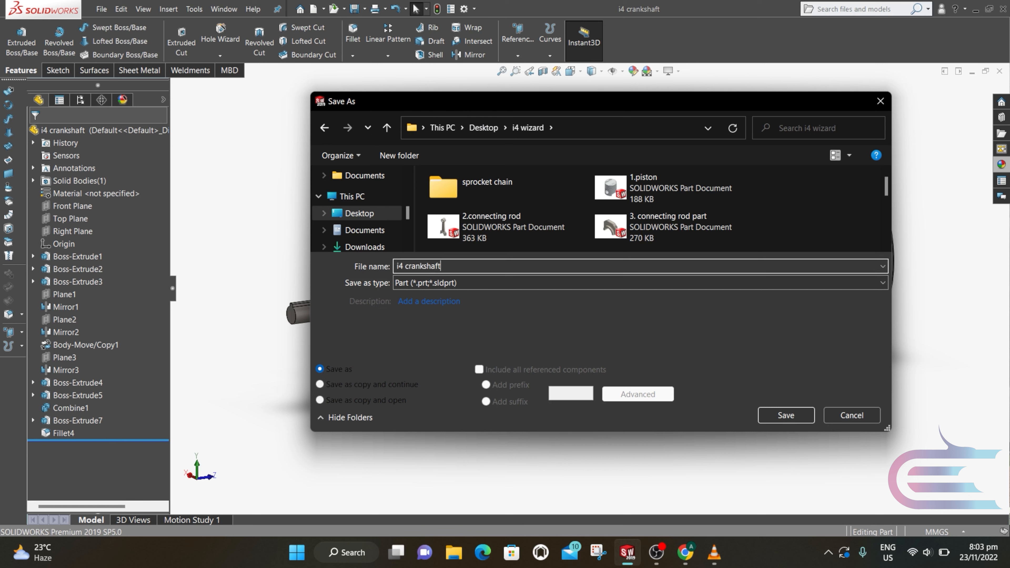
{"action": "key", "text": "Return"}
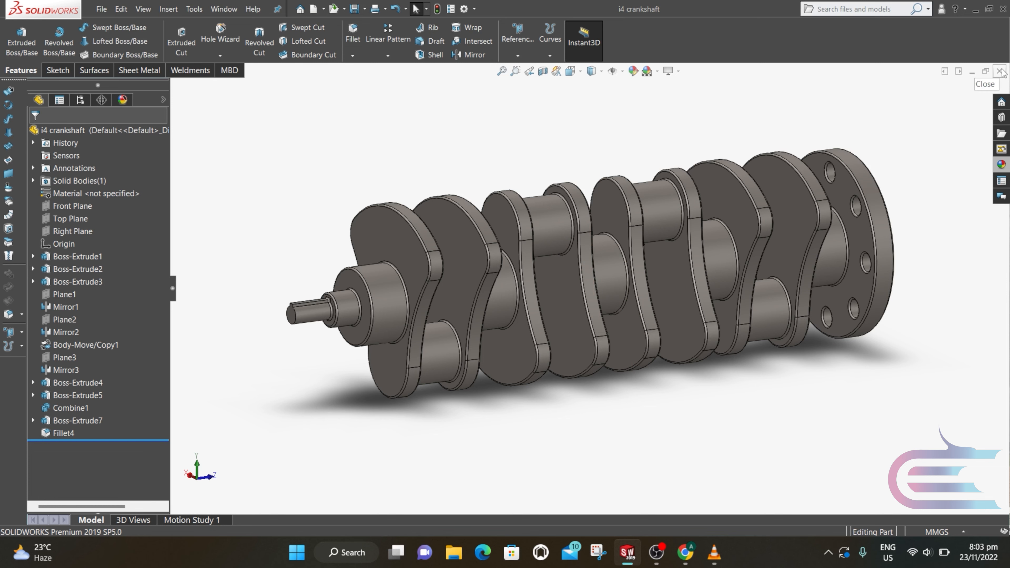
Turn on the PhotoView 360 integrated preview with the crankshaft turned to show its flange end
{"action": "middle_click_drag", "start_coordinate": [773, 219], "coordinate": [660, 146]}
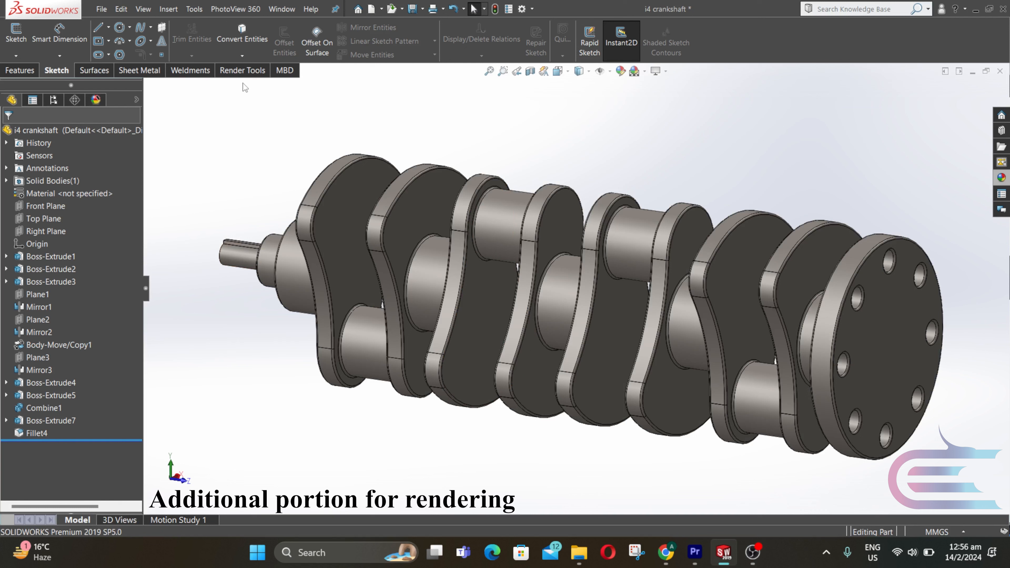
{"action": "left_click", "coordinate": [243, 70]}
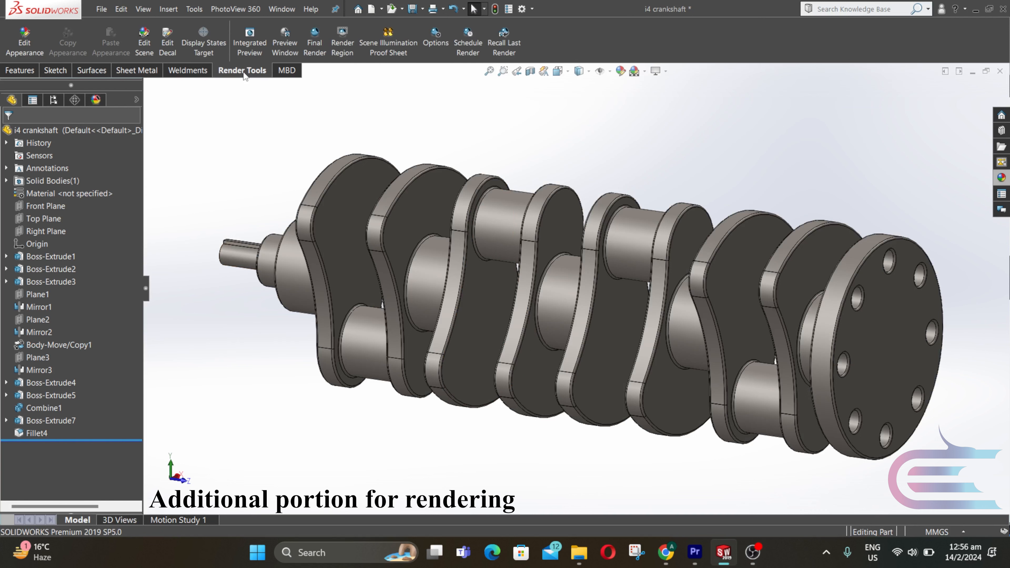
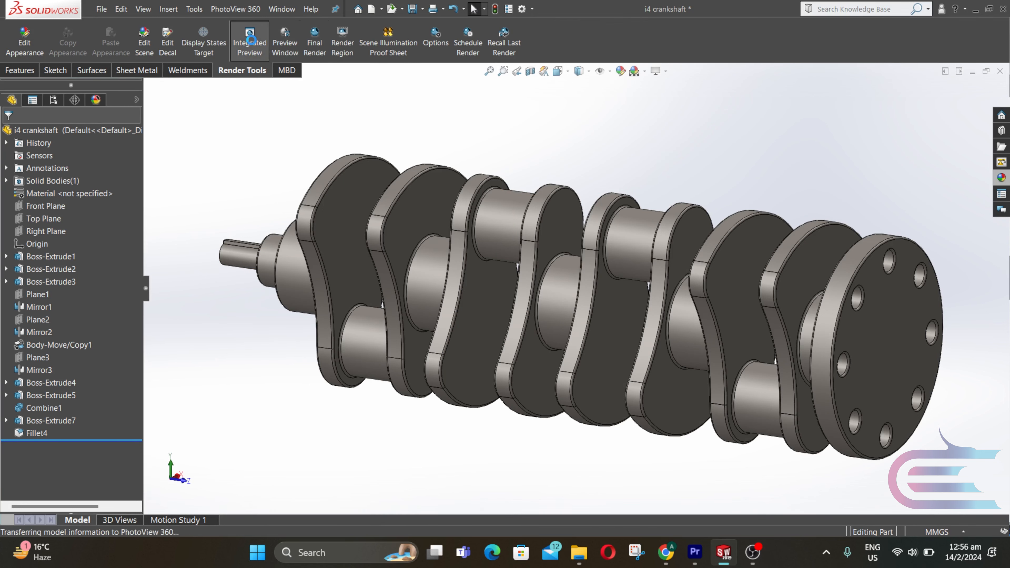
{"action": "left_click", "coordinate": [248, 48]}
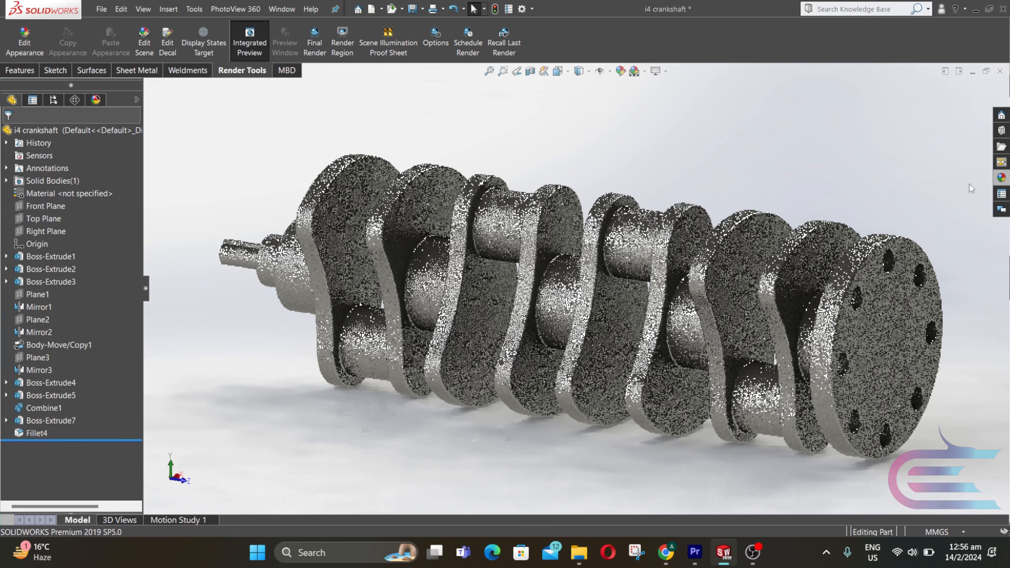
Apply the polished silver appearance from the silver metals to the crankshaft and view the rendered preview
{"action": "left_click", "coordinate": [1000, 179]}
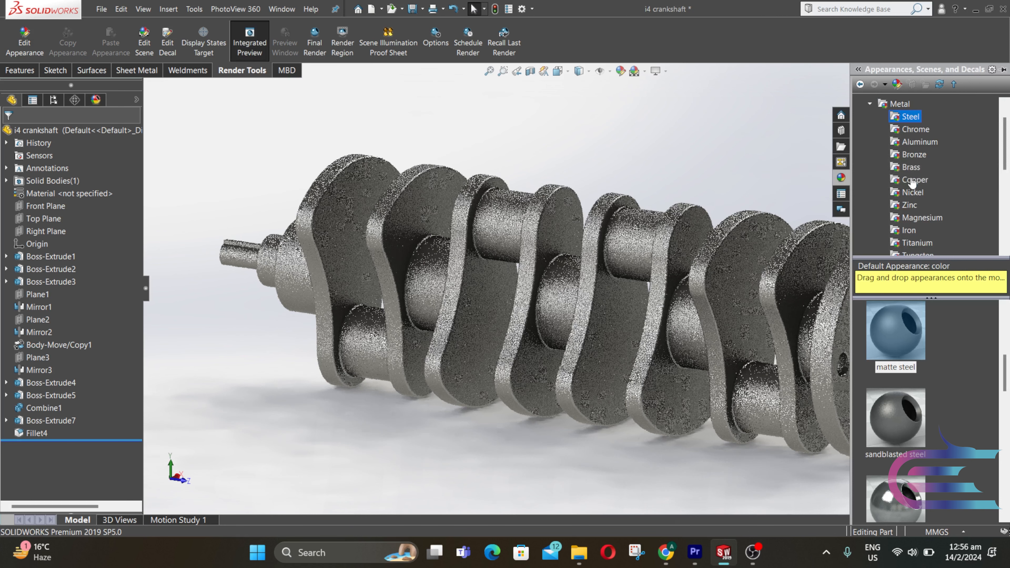
{"action": "scroll", "coordinate": [916, 243], "scroll_direction": "down", "scroll_amount": 1}
{"action": "left_click", "coordinate": [913, 243]}
{"action": "left_click", "coordinate": [910, 325]}
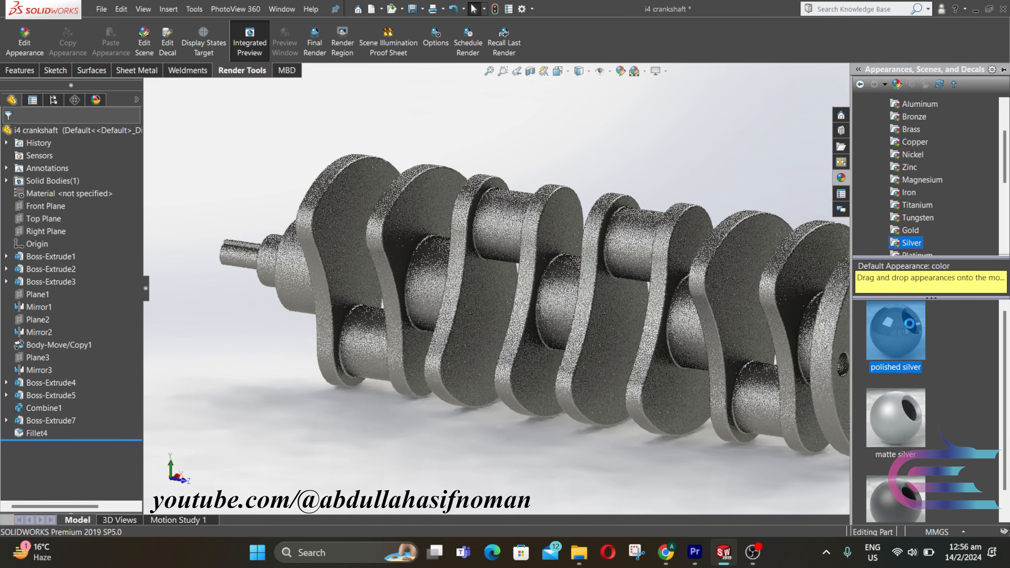
{"action": "mouse_move", "coordinate": [910, 326]}
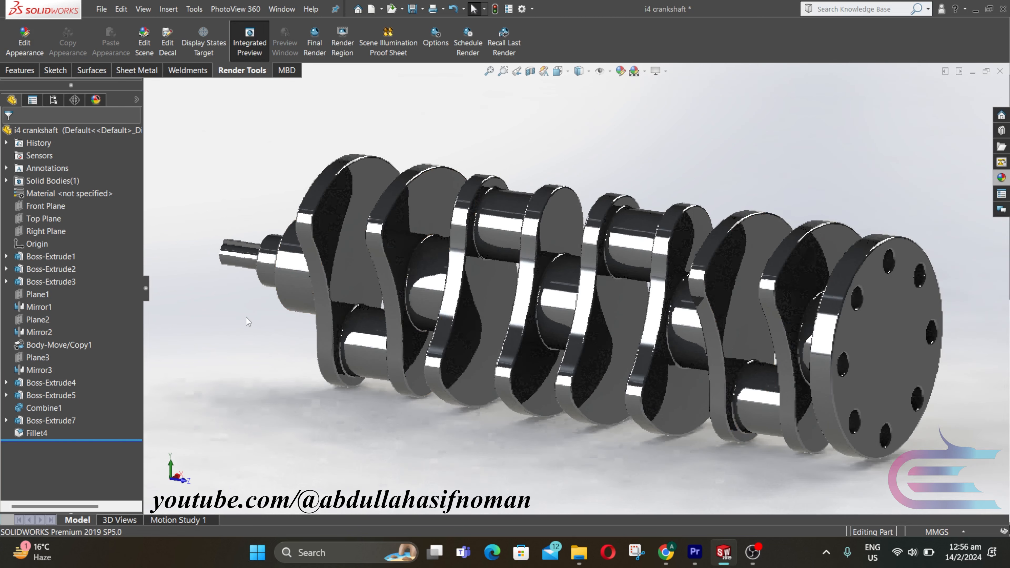
{"action": "middle_click_drag", "start_coordinate": [246, 317], "coordinate": [290, 159]}
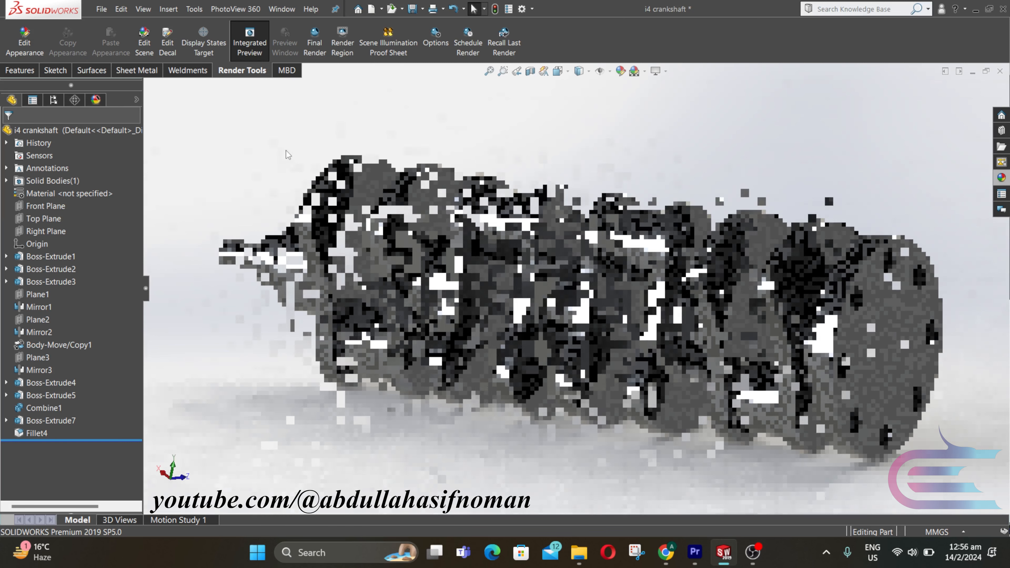